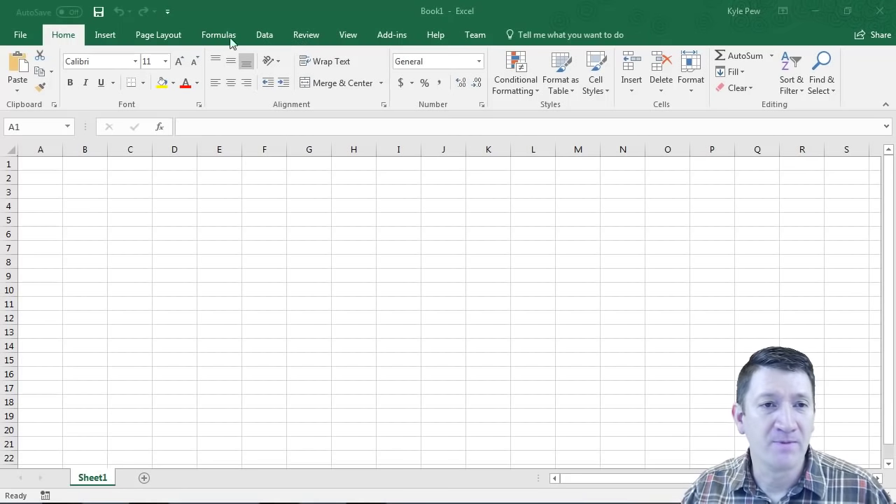
Step: Customize the ribbon so that the Developer tab is enabled among the main tabs
{"action": "left_click", "coordinate": [66, 37]}
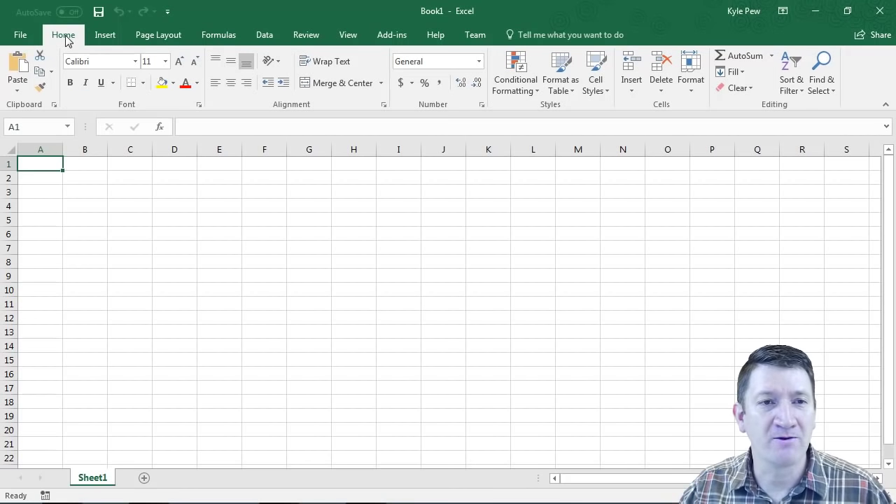
{"action": "right_click", "coordinate": [66, 37]}
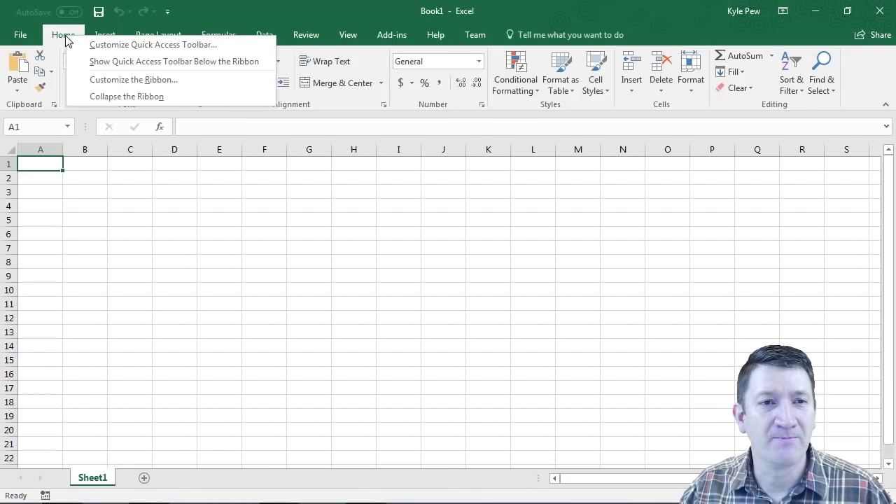
{"action": "left_click", "coordinate": [137, 81]}
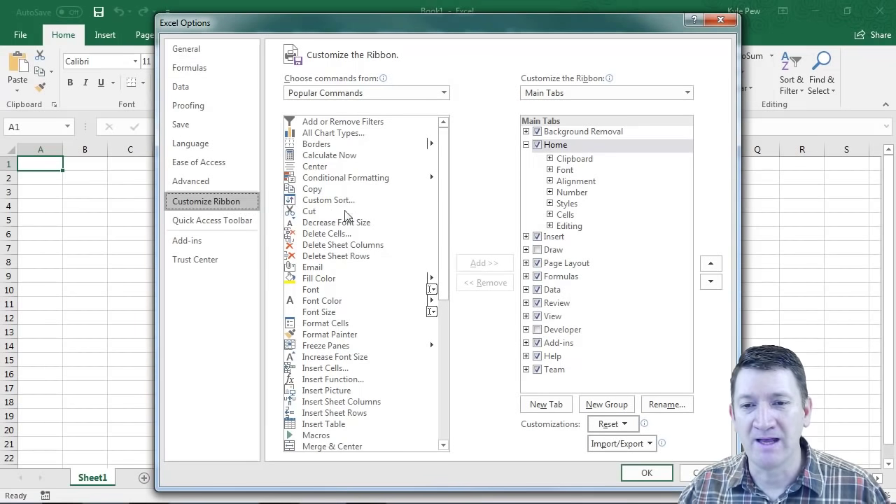
{"action": "left_click", "coordinate": [537, 330]}
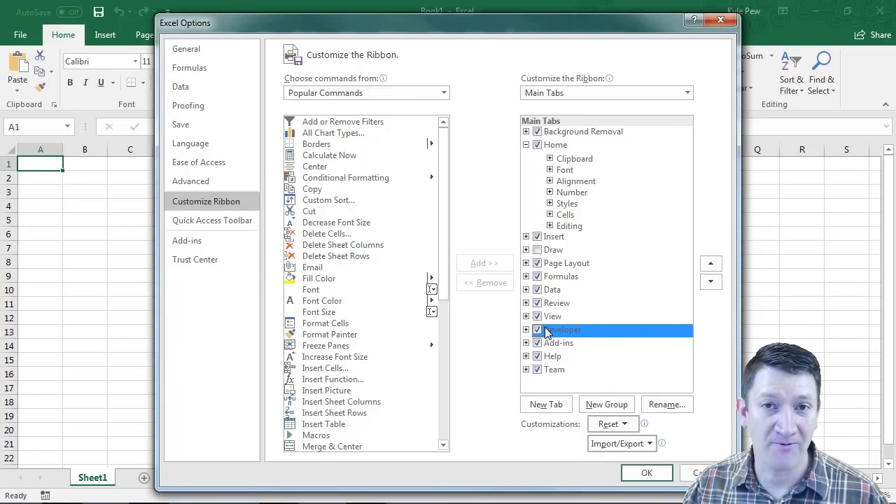
{"action": "left_click", "coordinate": [646, 474]}
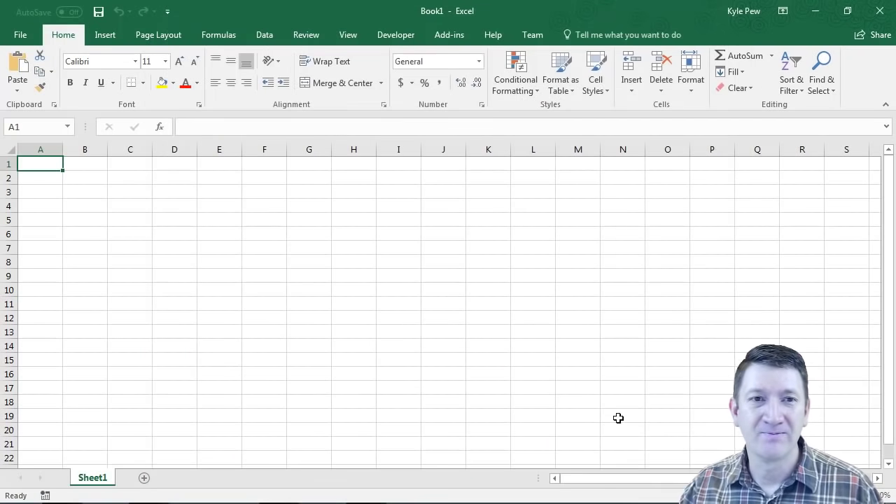
Step: Set up a new macro recording and name the macro WorksheetTitle
{"action": "left_click", "coordinate": [397, 36]}
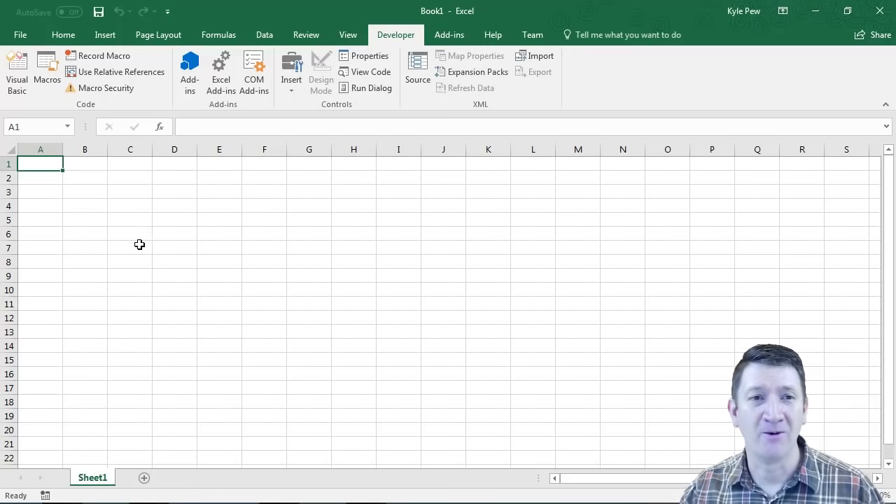
{"action": "left_click", "coordinate": [105, 58]}
{"action": "left_click_drag", "start_coordinate": [599, 143], "coordinate": [285, 129]}
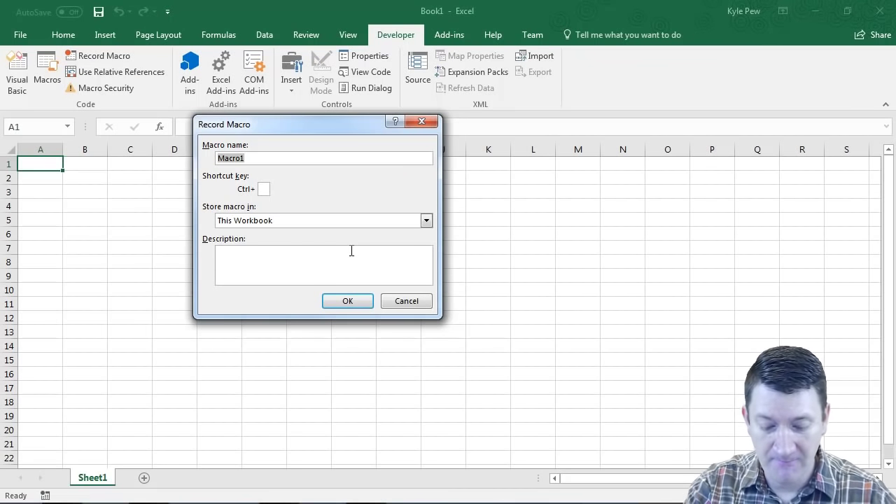
{"action": "type", "text": "Works"}
{"action": "key", "text": "BackSpace"}
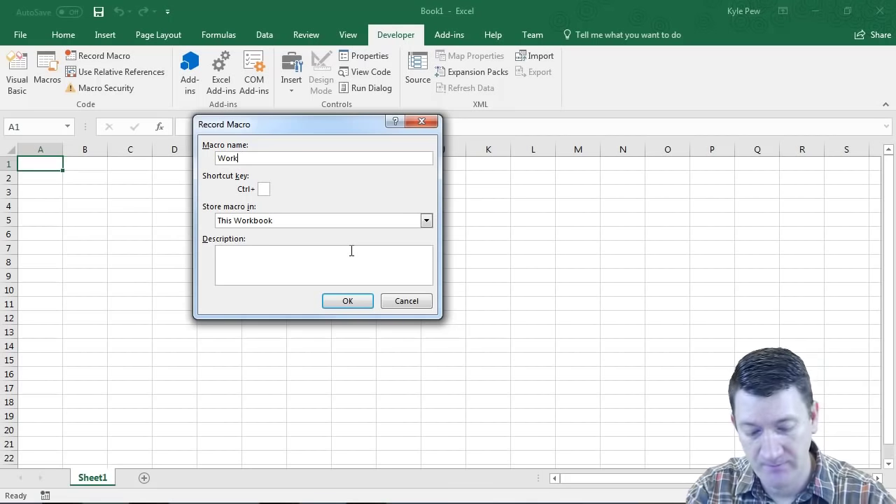
{"action": "type", "text": "sheetTitle"}
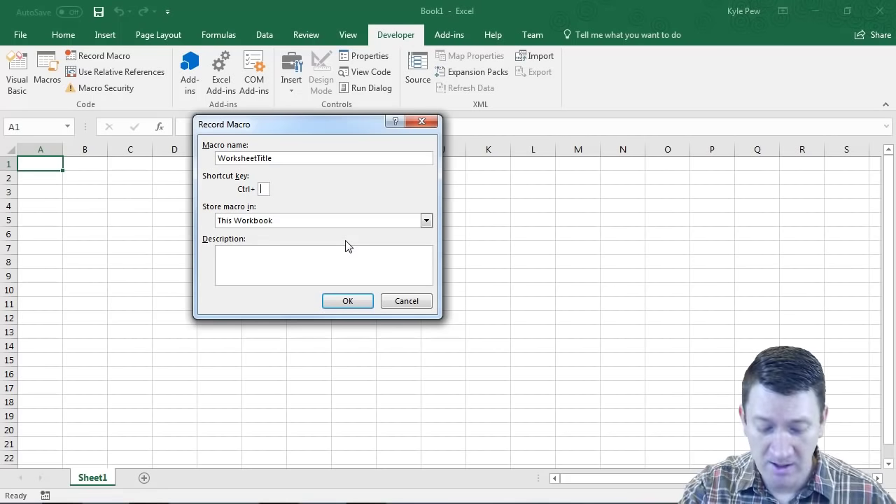
Step: Assign Ctrl+j as the shortcut key for the WorksheetTitle macro
{"action": "type", "text": "J"}
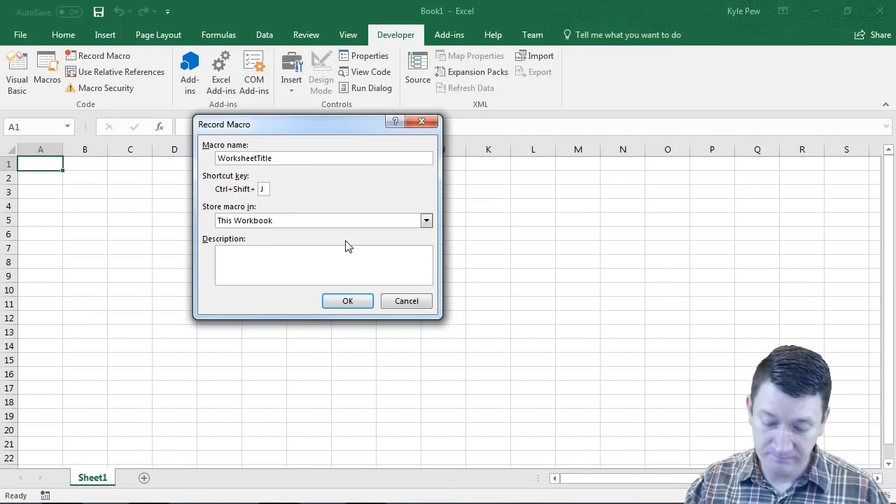
{"action": "key", "text": "BackSpace"}
{"action": "type", "text": "j"}
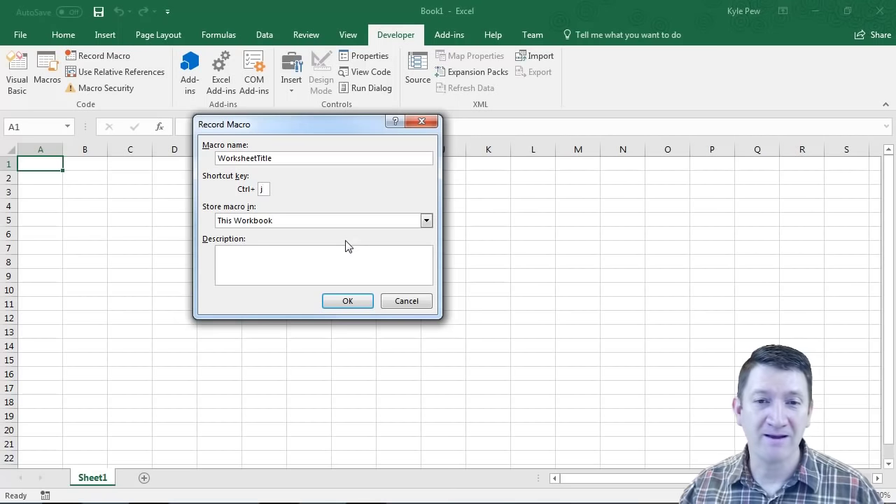
Step: Try Personal Macro Workbook as the macro's storage location and return it to This Workbook
{"action": "left_click", "coordinate": [307, 222]}
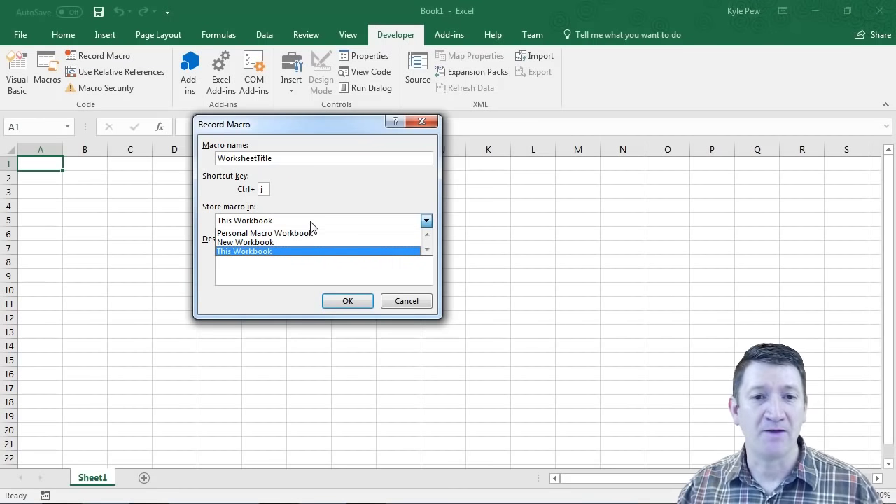
{"action": "left_click", "coordinate": [276, 253]}
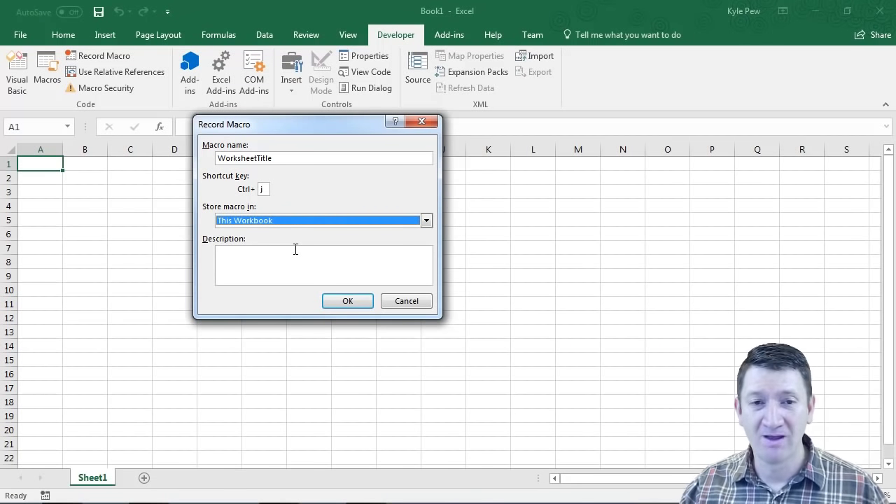
{"action": "left_click", "coordinate": [425, 220]}
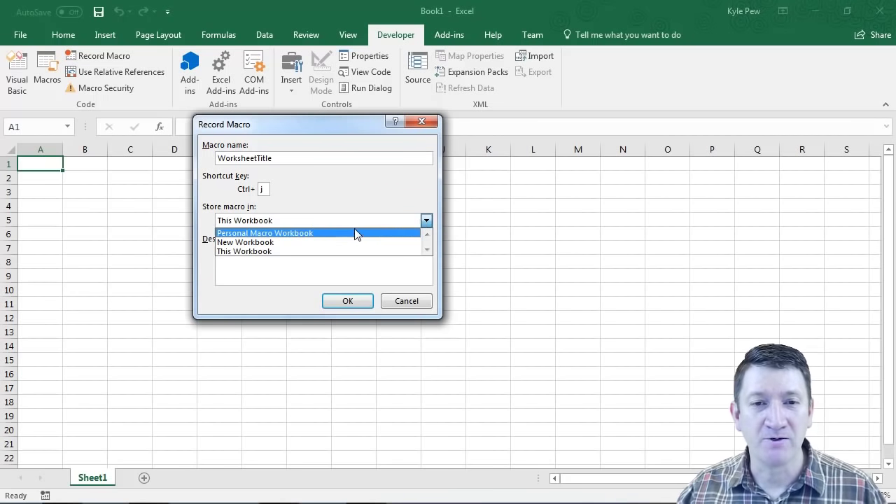
{"action": "left_click", "coordinate": [315, 233]}
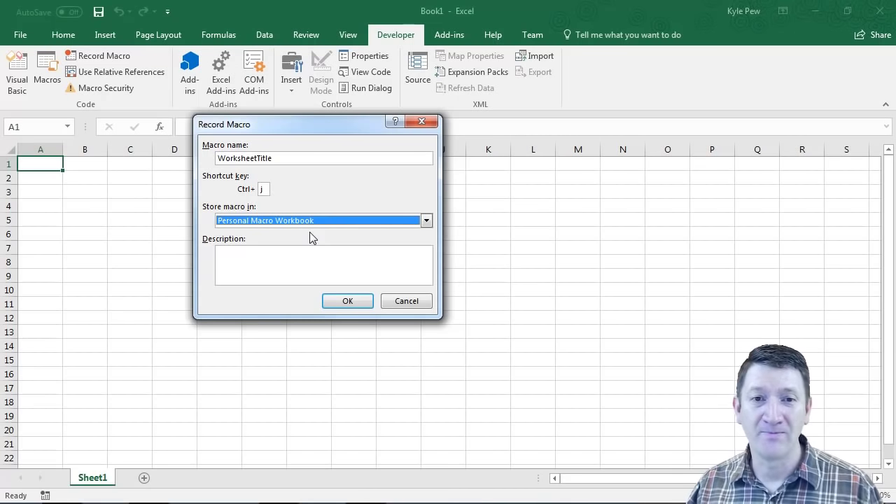
{"action": "left_click", "coordinate": [310, 222]}
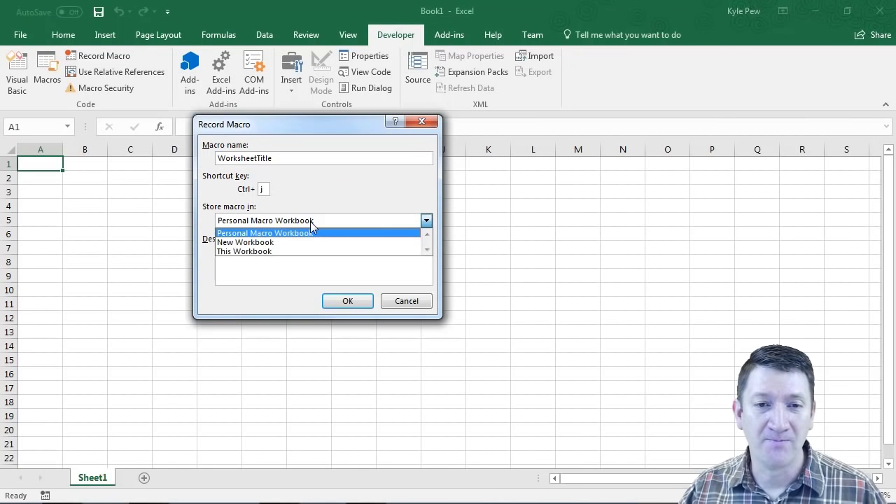
{"action": "left_click", "coordinate": [273, 253]}
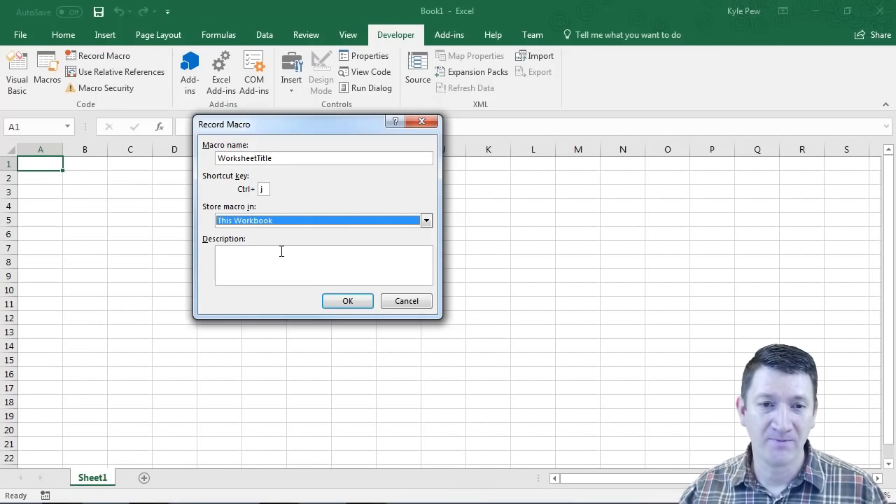
Step: Add the description "This macro places a title on the worksheet...." and start recording the macro
{"action": "left_click", "coordinate": [294, 253]}
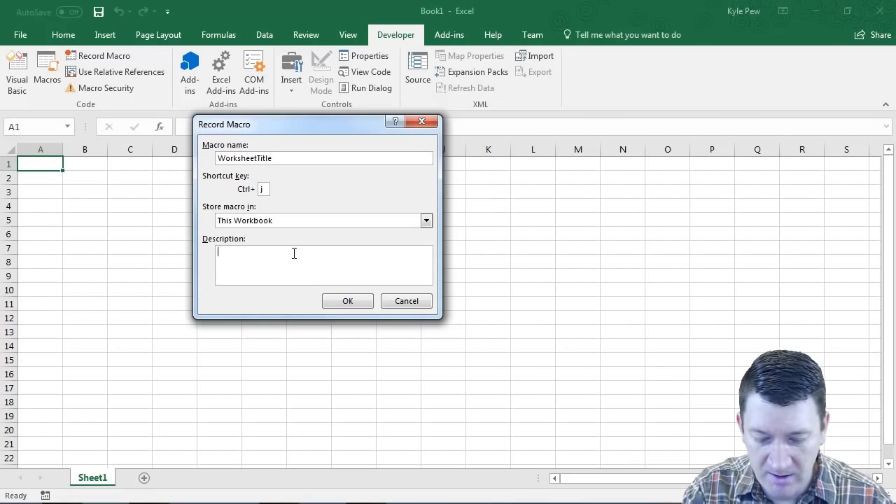
{"action": "type", "text": "This "}
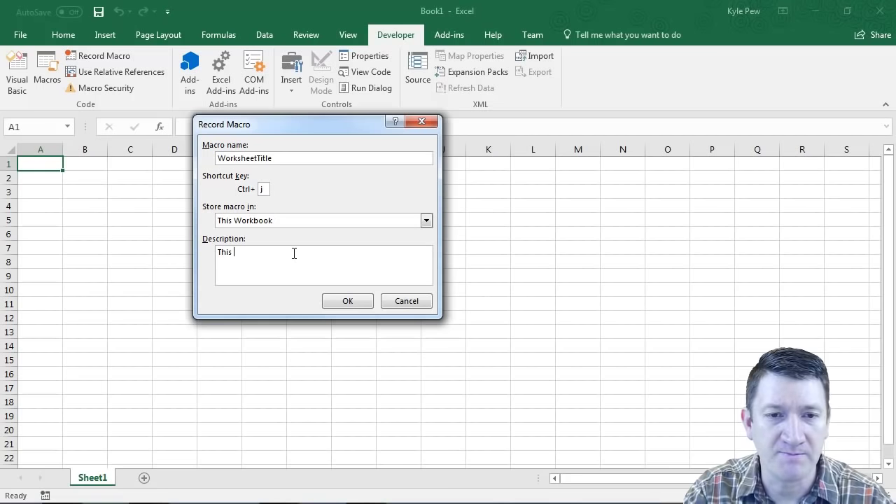
{"action": "type", "text": "macro "}
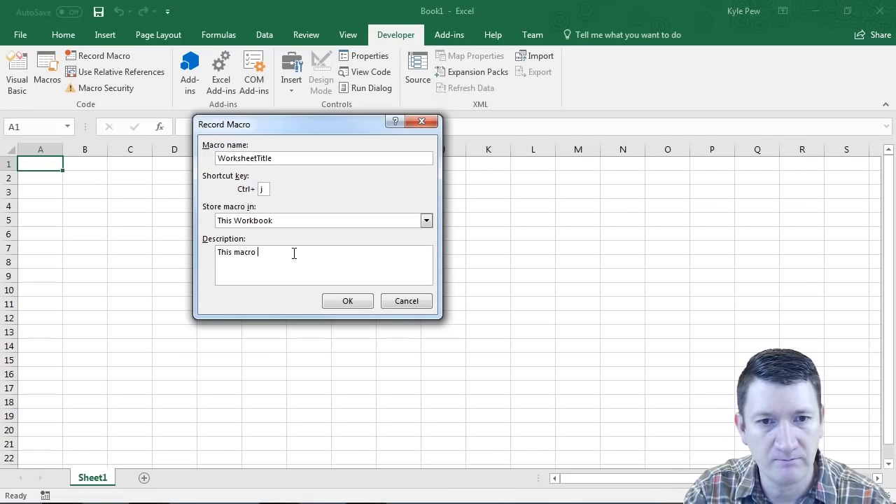
{"action": "type", "text": "places a ti"}
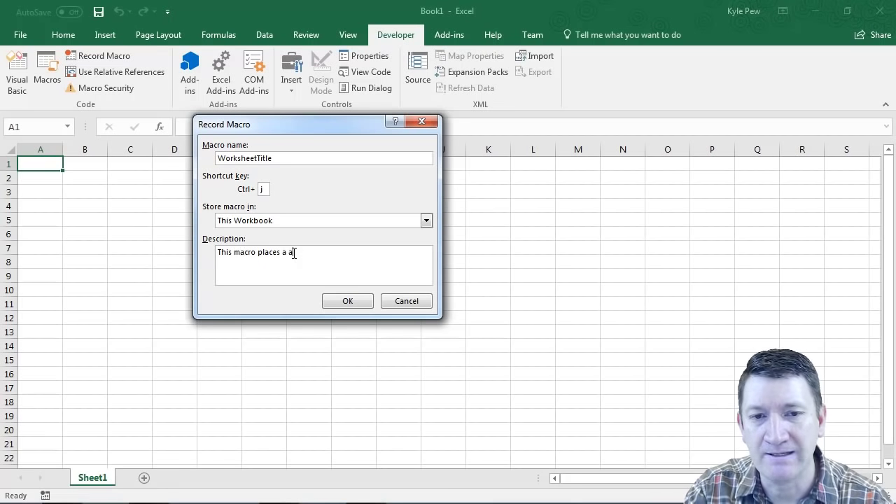
{"action": "type", "text": "tle o"}
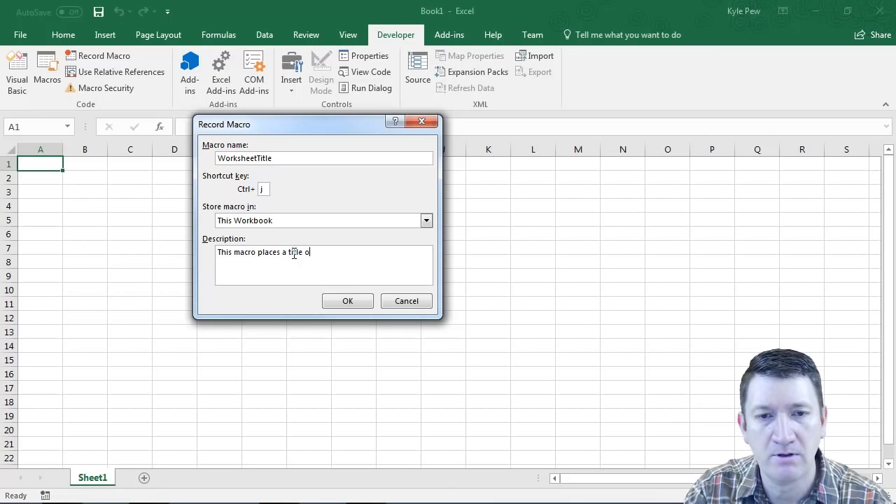
{"action": "type", "text": "n the worksheet...."}
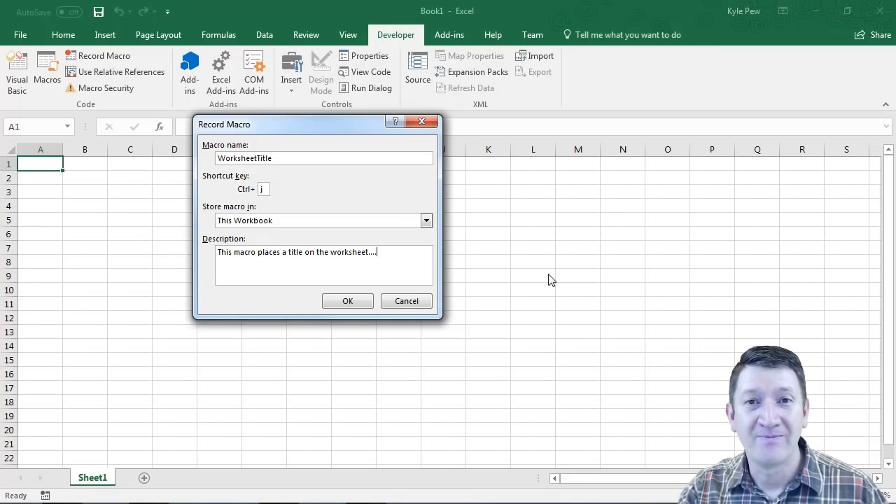
{"action": "left_click", "coordinate": [346, 302]}
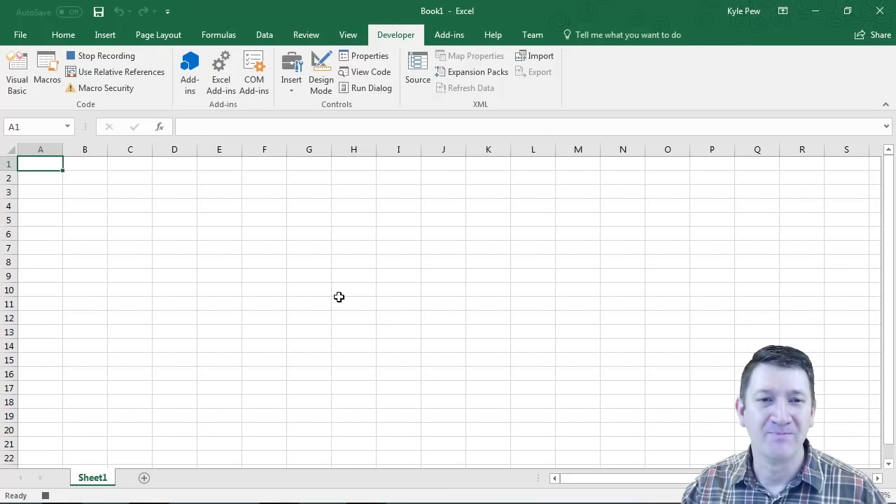
Step: Enter the title "Quarterly Report" in cell C1
{"action": "left_click", "coordinate": [126, 162]}
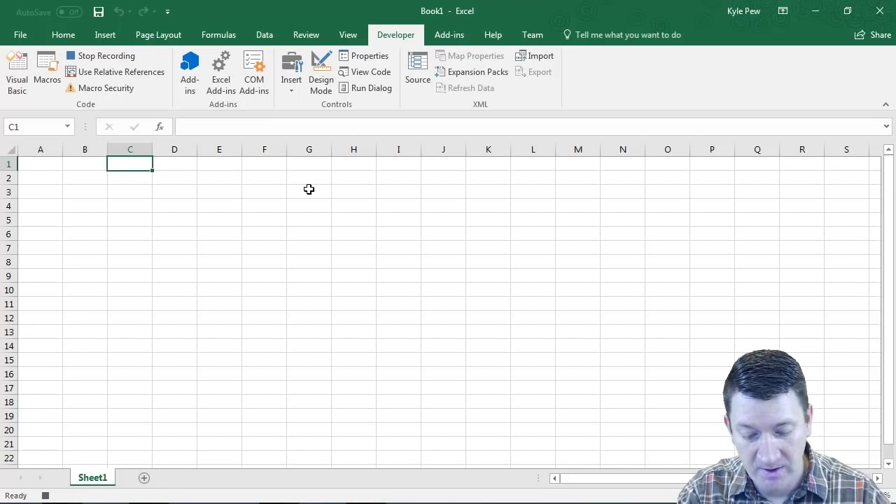
{"action": "type", "text": "Q"}
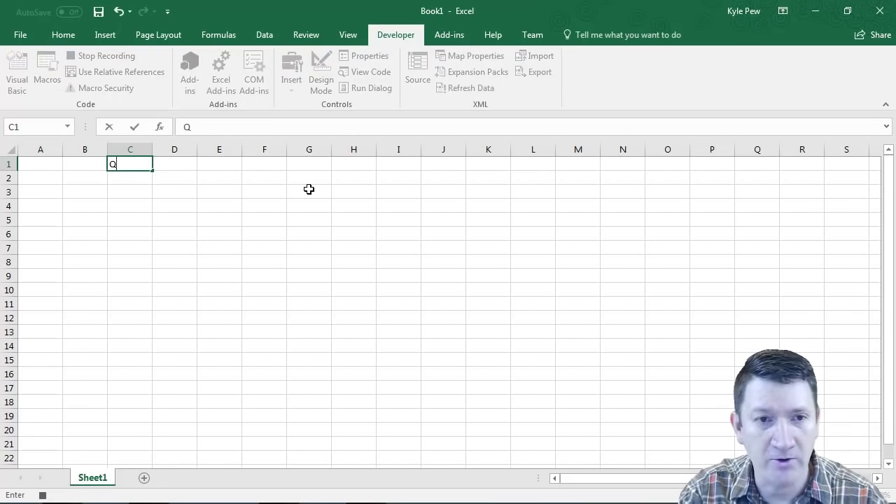
{"action": "type", "text": "uarte"}
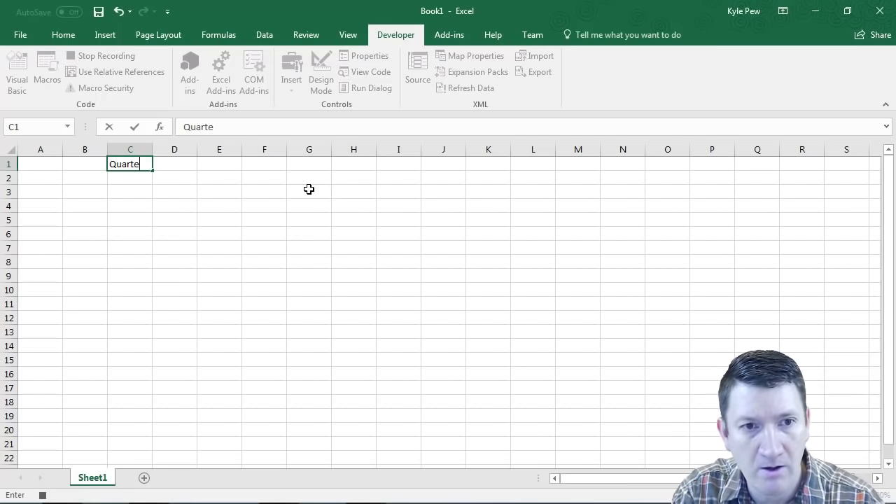
{"action": "type", "text": "rly Report"}
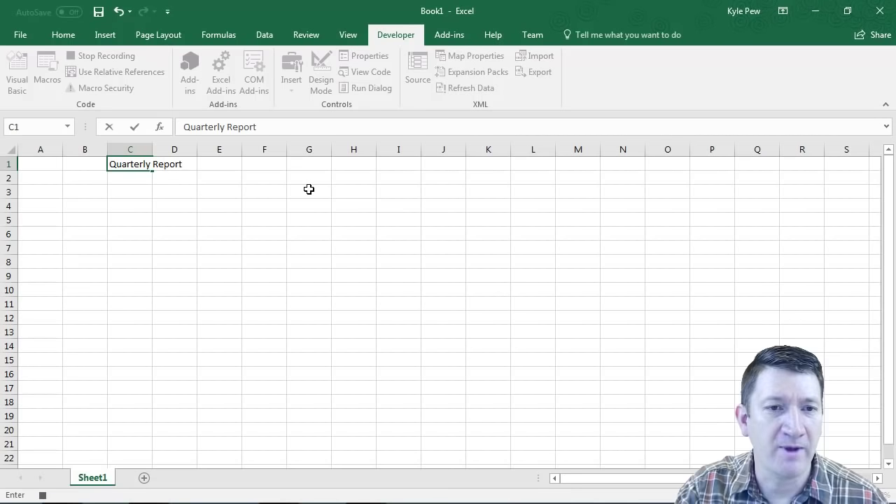
{"action": "key", "text": "Return"}
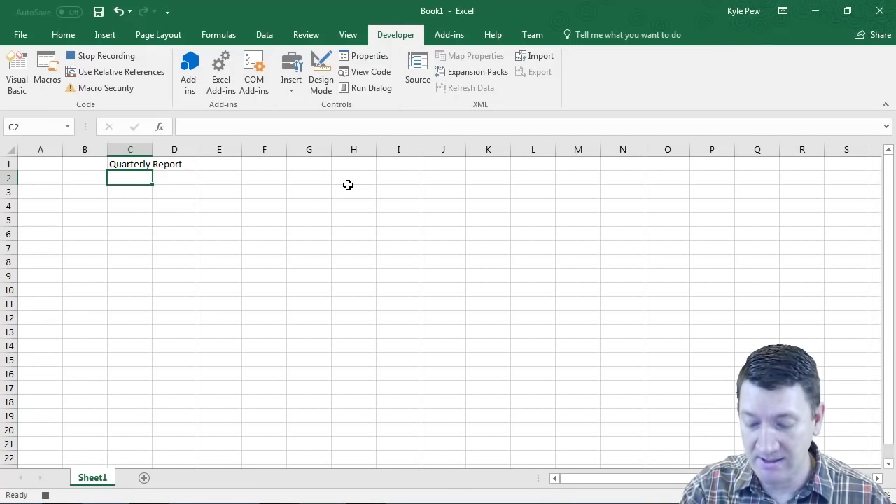
Step: Enter the formula =today() in cell C2 beneath the title
{"action": "type", "text": "=today"}
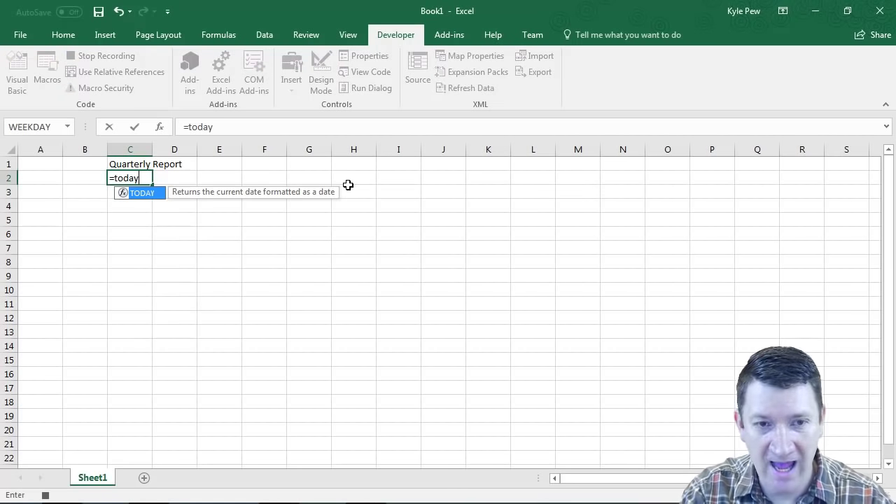
{"action": "type", "text": "()"}
{"action": "key", "text": "Return"}
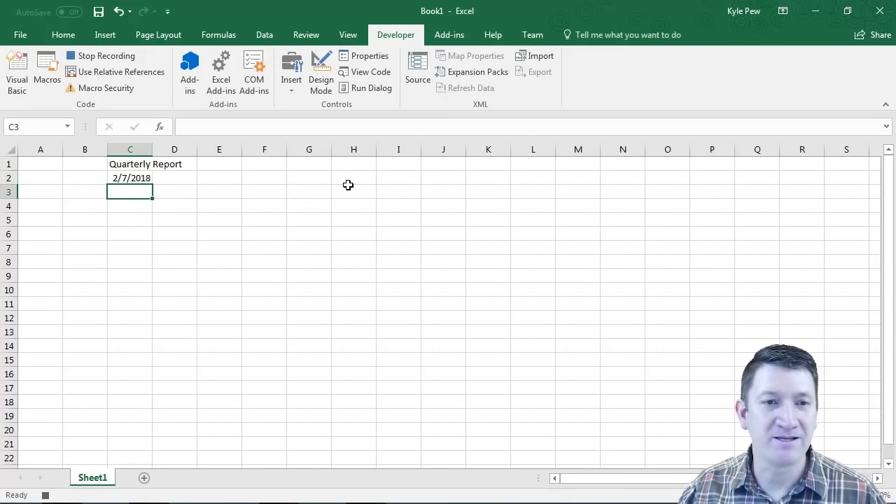
Step: Format the Quarterly Report title in C1 as bold with font size 18
{"action": "left_click", "coordinate": [129, 165]}
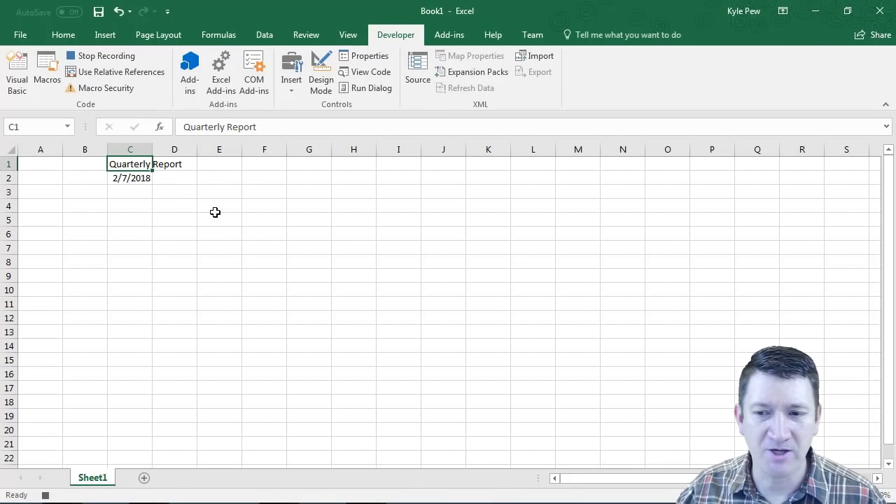
{"action": "left_click", "coordinate": [70, 36]}
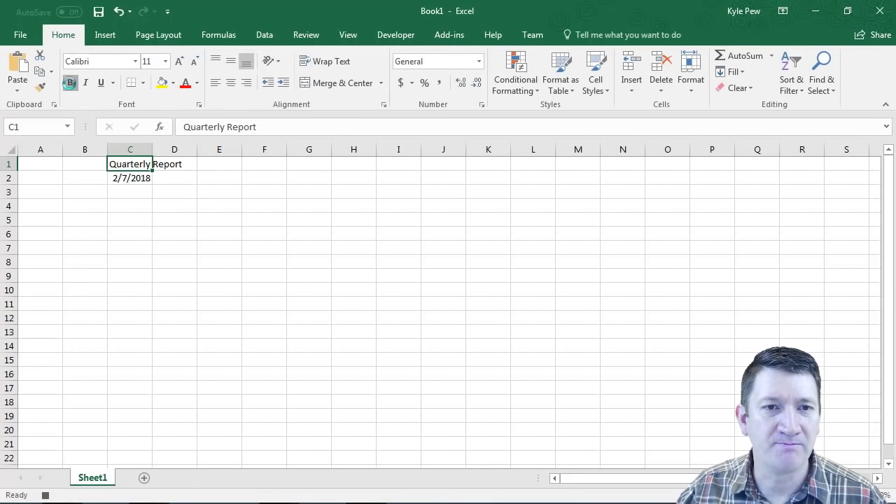
{"action": "left_click", "coordinate": [70, 82]}
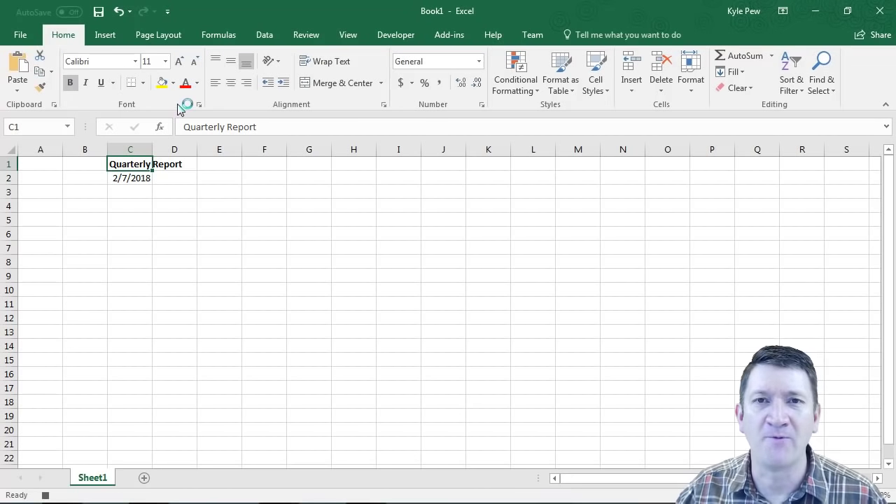
{"action": "left_click", "coordinate": [165, 62]}
{"action": "left_click", "coordinate": [159, 166]}
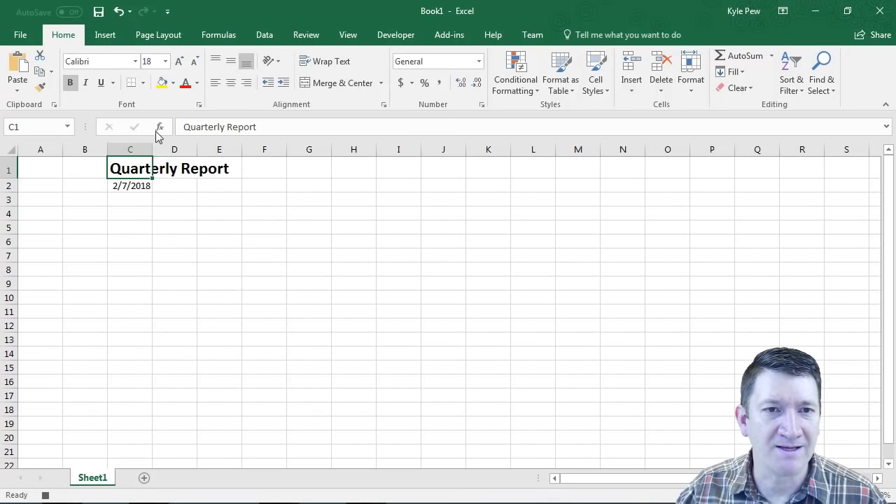
Step: Give the Quarterly Report title in C1 a blue cell fill and a white font
{"action": "left_click", "coordinate": [173, 83]}
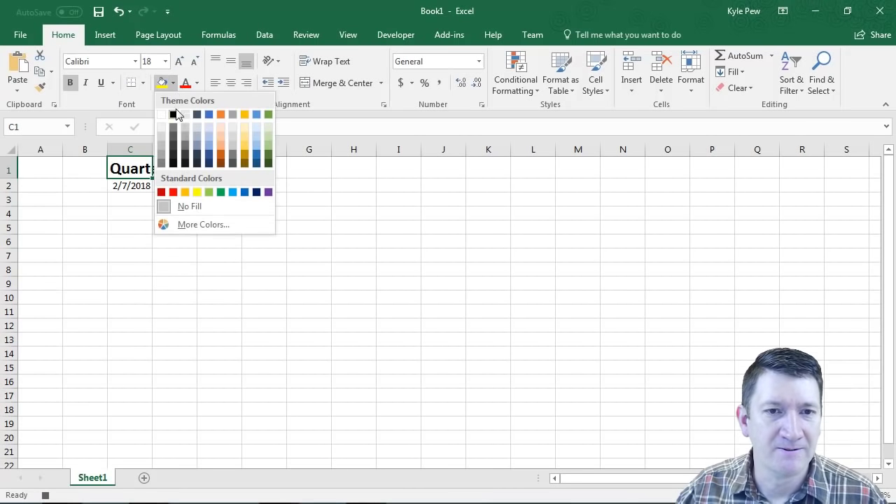
{"action": "left_click", "coordinate": [250, 192]}
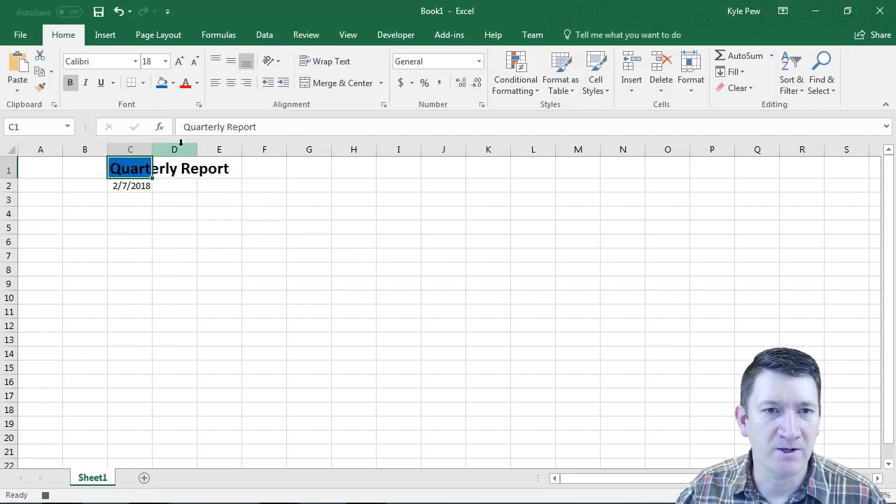
{"action": "left_click", "coordinate": [197, 83]}
{"action": "left_click", "coordinate": [188, 130]}
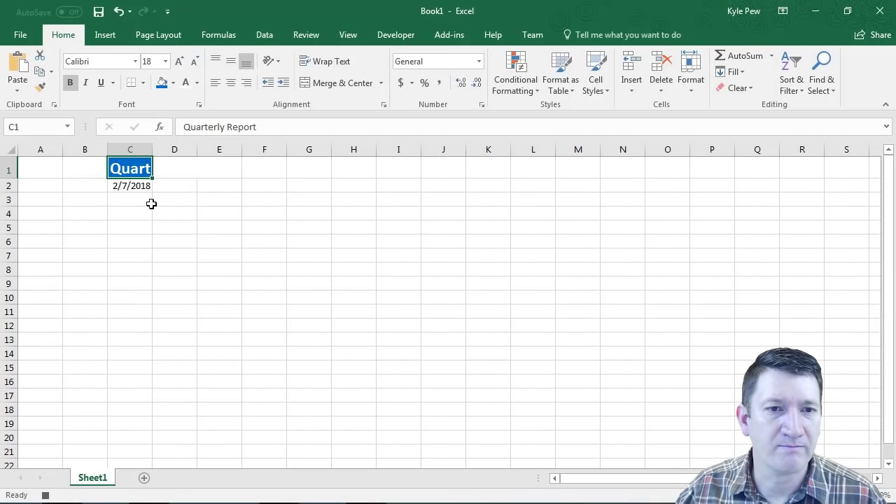
Step: Autofit column C to the title's width and center the date in C2
{"action": "double_click", "coordinate": [152, 149]}
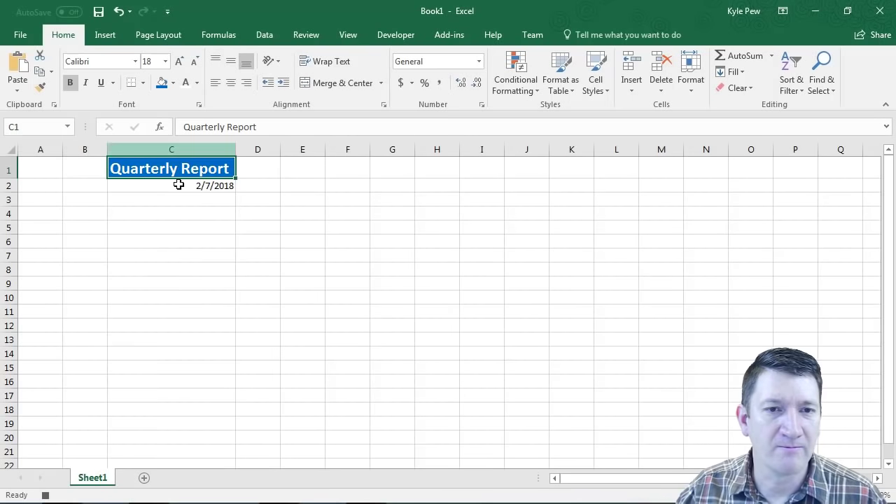
{"action": "left_click", "coordinate": [179, 184]}
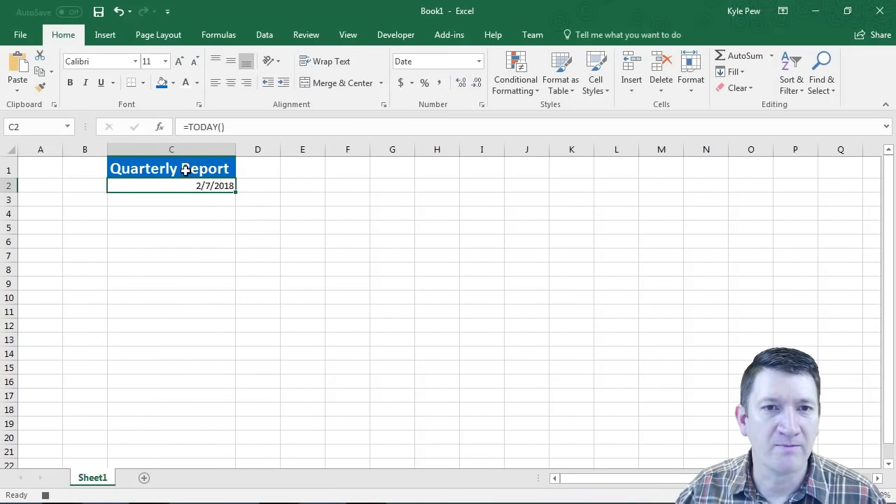
{"action": "left_click", "coordinate": [230, 82]}
Step: Center the title in C1 and add a thick bottom border to the cell
{"action": "key", "text": "Up"}
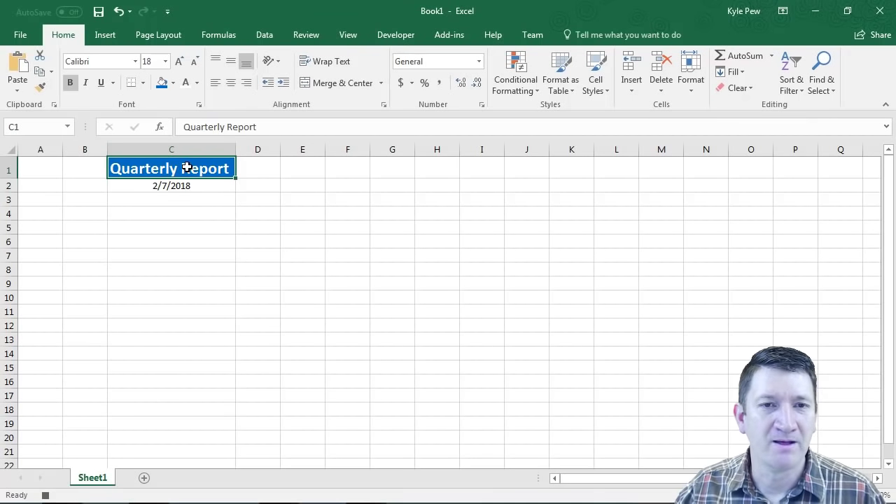
{"action": "left_click", "coordinate": [231, 83]}
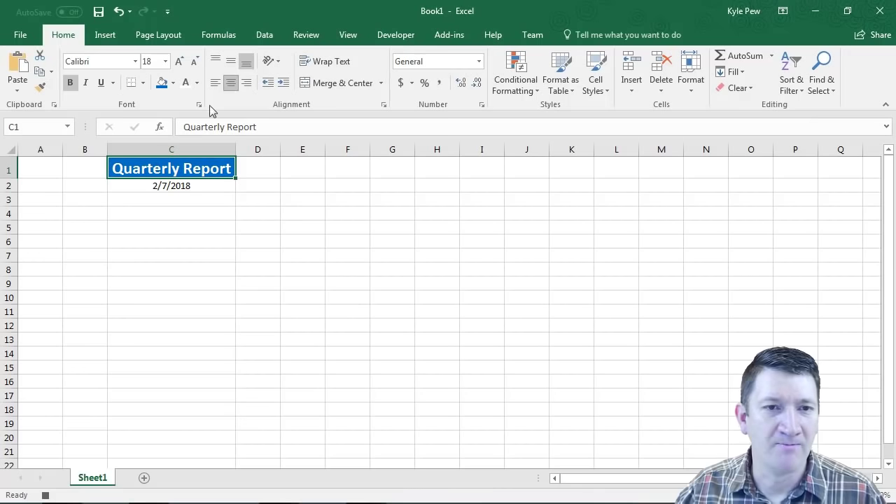
{"action": "left_click", "coordinate": [144, 83]}
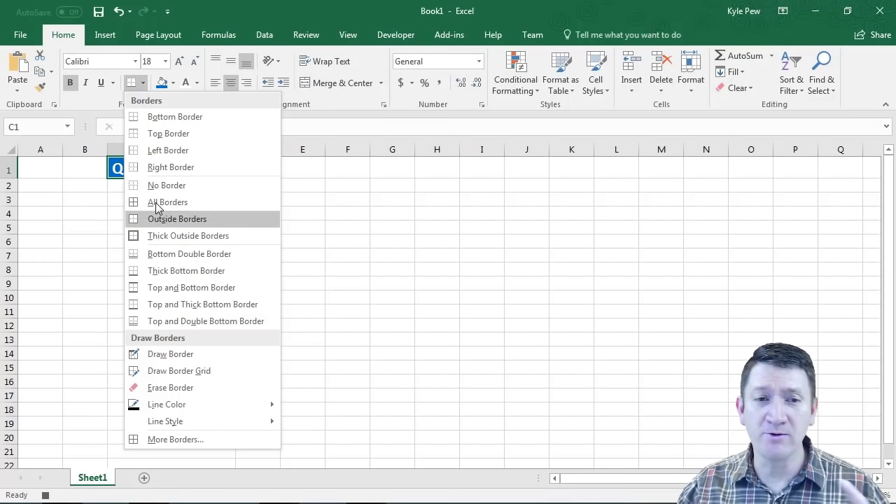
{"action": "left_click", "coordinate": [158, 269]}
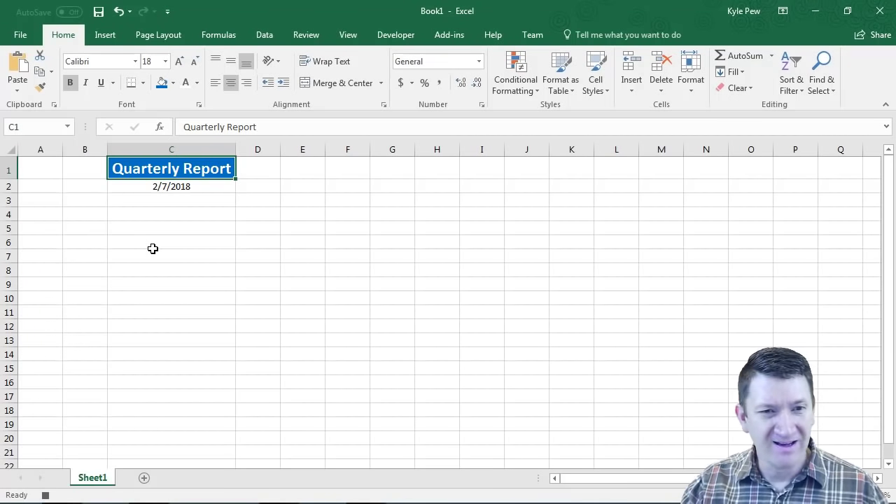
Step: Change the number format of the date in C2 to the date type 14-Mar-12
{"action": "left_click", "coordinate": [186, 187]}
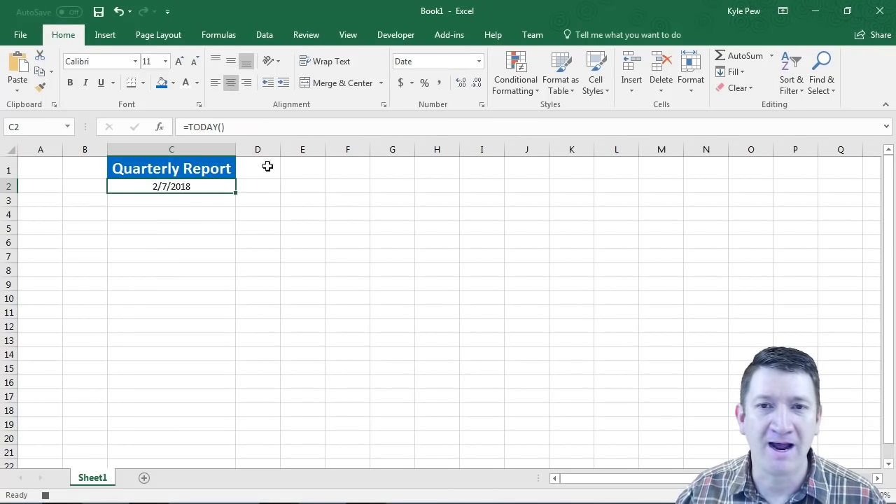
{"action": "left_click", "coordinate": [479, 61]}
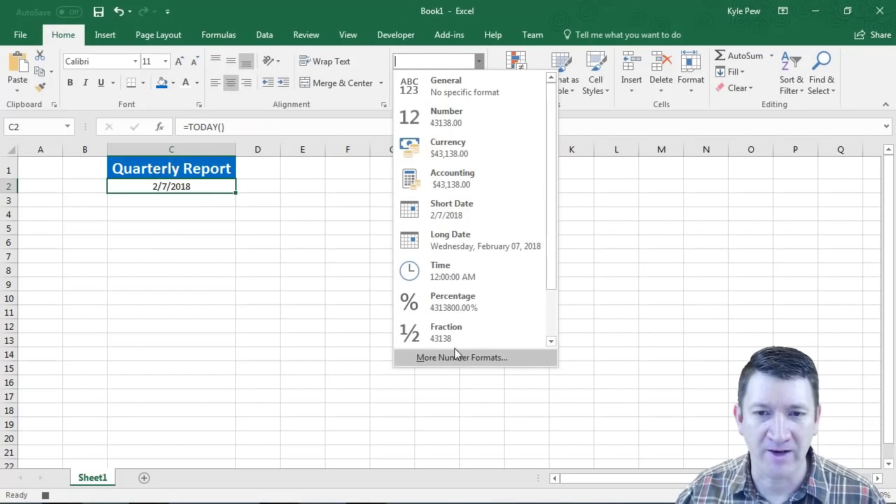
{"action": "left_click", "coordinate": [433, 357]}
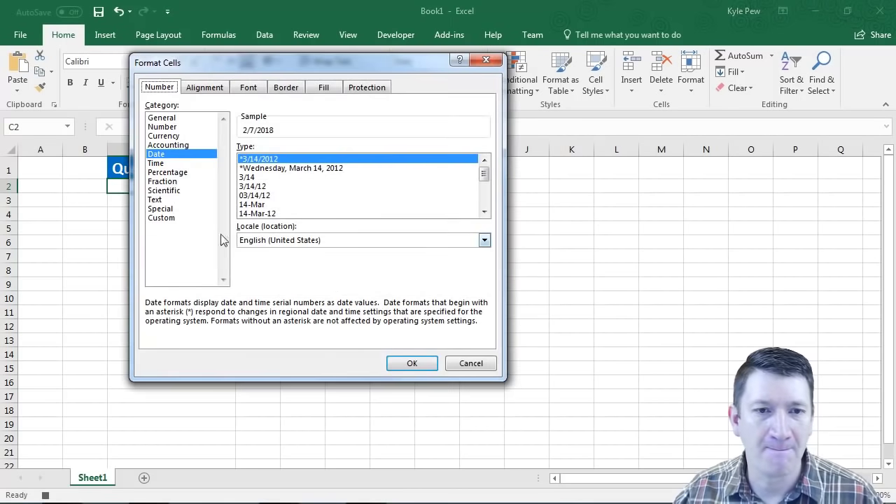
{"action": "left_click", "coordinate": [484, 212]}
{"action": "left_click", "coordinate": [260, 204]}
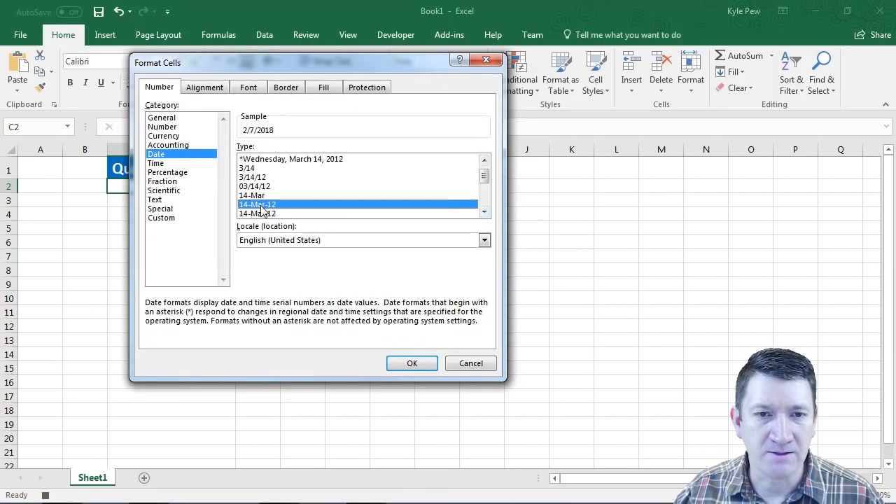
{"action": "left_click", "coordinate": [411, 365]}
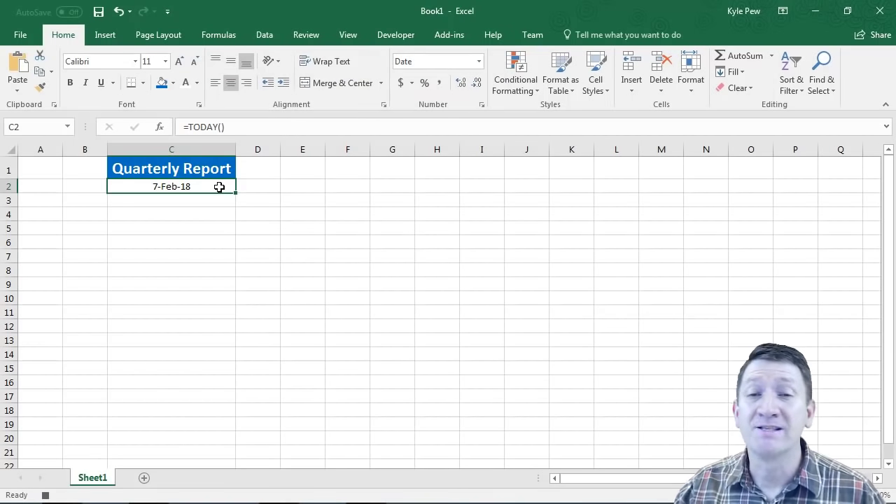
Step: Stop recording the macro and run it on a newly added blank worksheet
{"action": "left_click", "coordinate": [384, 33]}
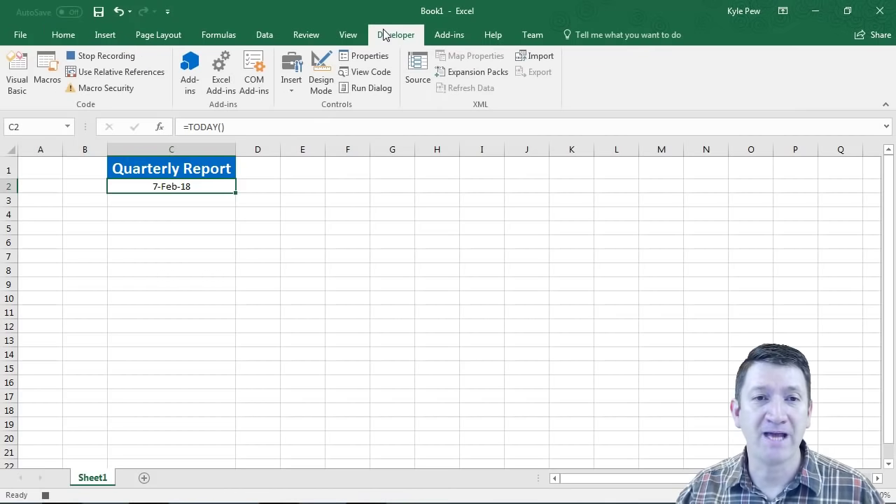
{"action": "left_click", "coordinate": [79, 61]}
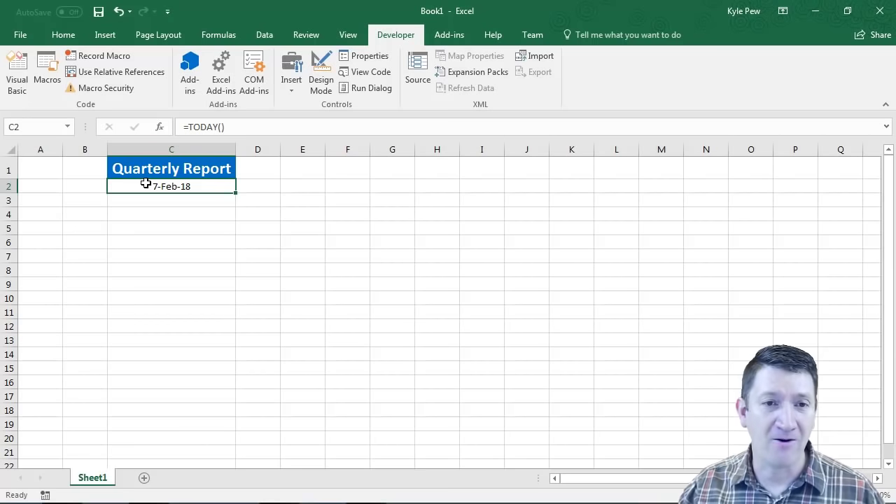
{"action": "left_click", "coordinate": [148, 479]}
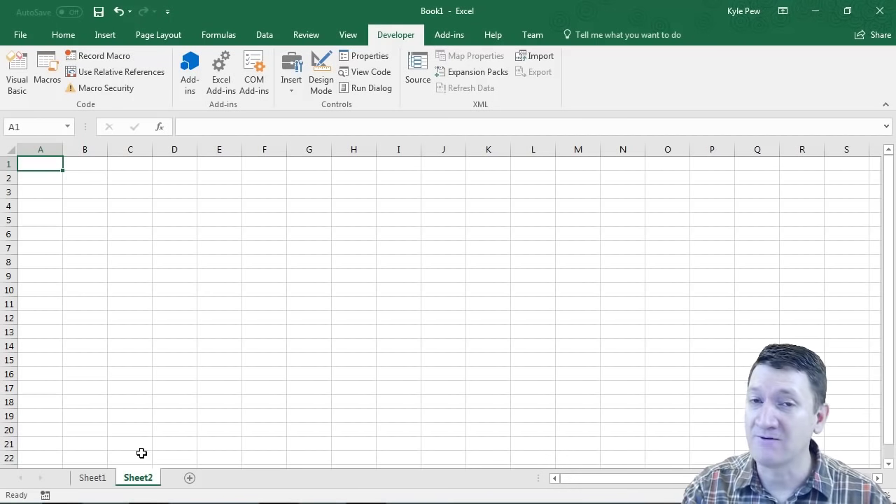
{"action": "key", "text": "ctrl+shift+q"}
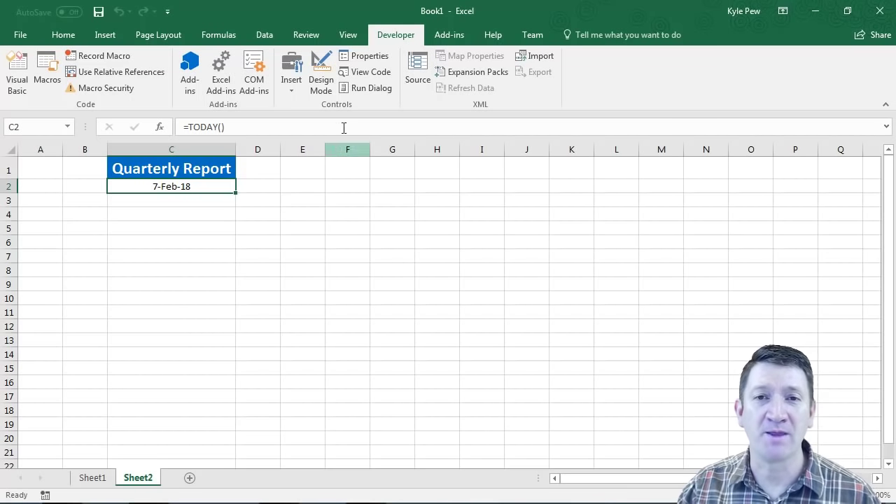
{"action": "right_click", "coordinate": [390, 40]}
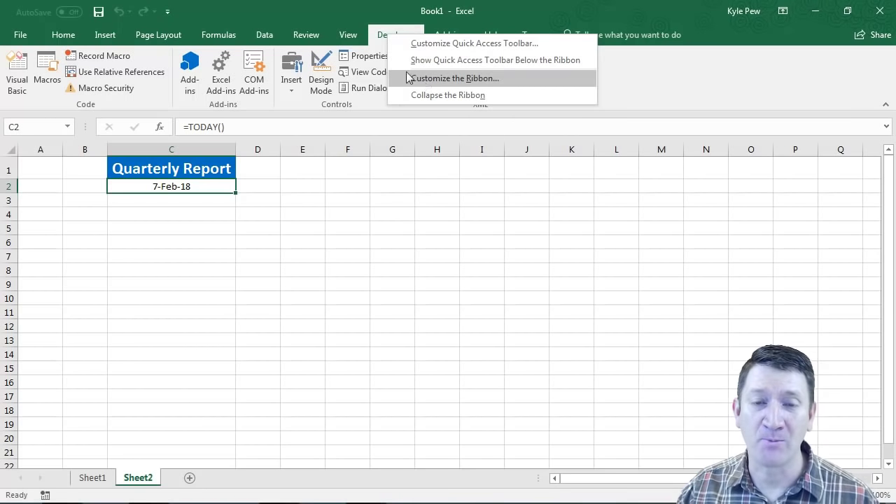
{"action": "left_click", "coordinate": [378, 37]}
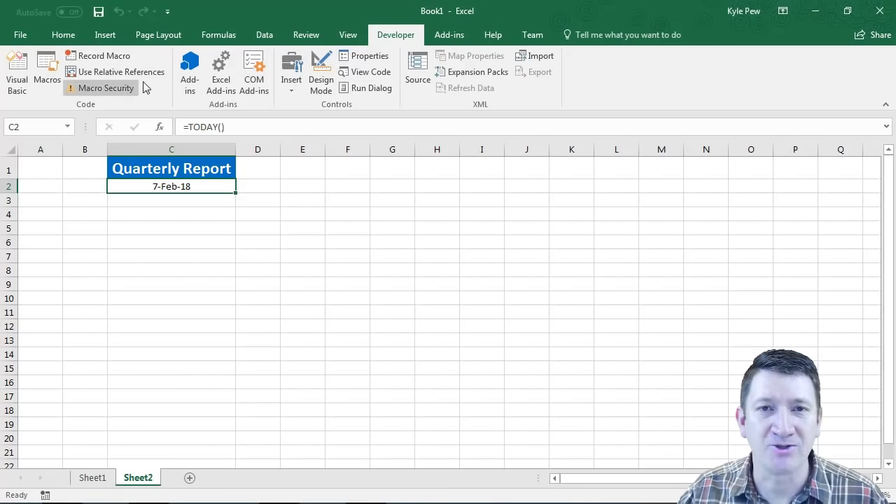
Step: Open the Visual Basic editor and maximize its window
{"action": "left_click", "coordinate": [18, 87]}
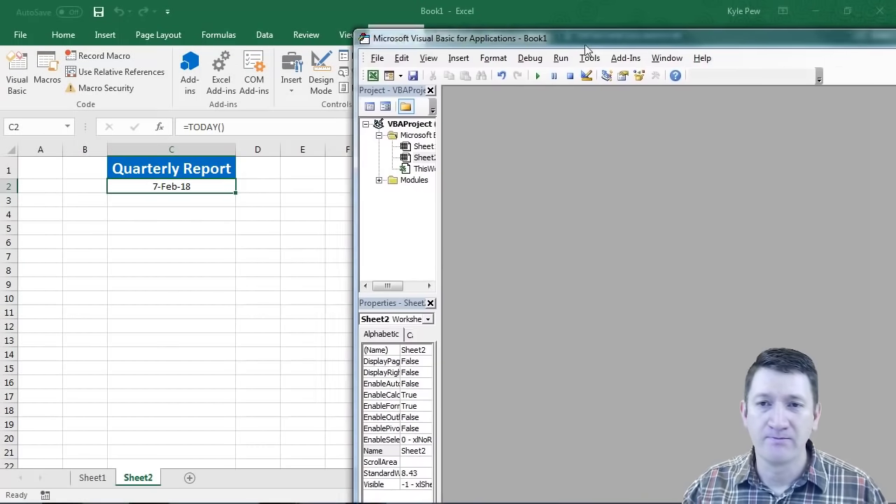
{"action": "left_click_drag", "start_coordinate": [585, 44], "coordinate": [379, 35]}
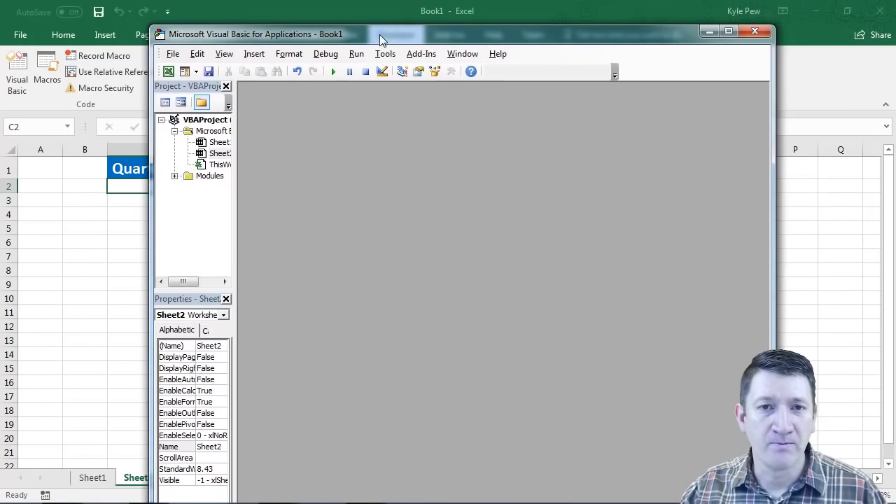
{"action": "double_click", "coordinate": [379, 35]}
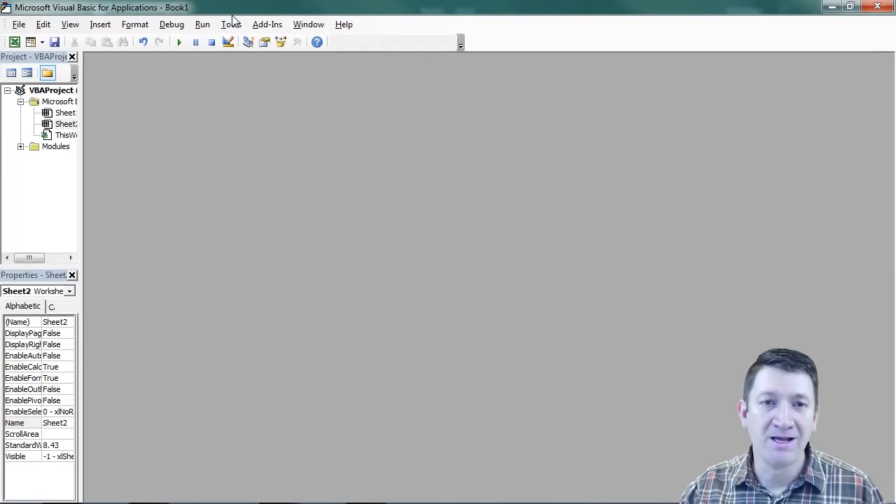
{"action": "left_click_drag", "start_coordinate": [234, 7], "coordinate": [366, 109]}
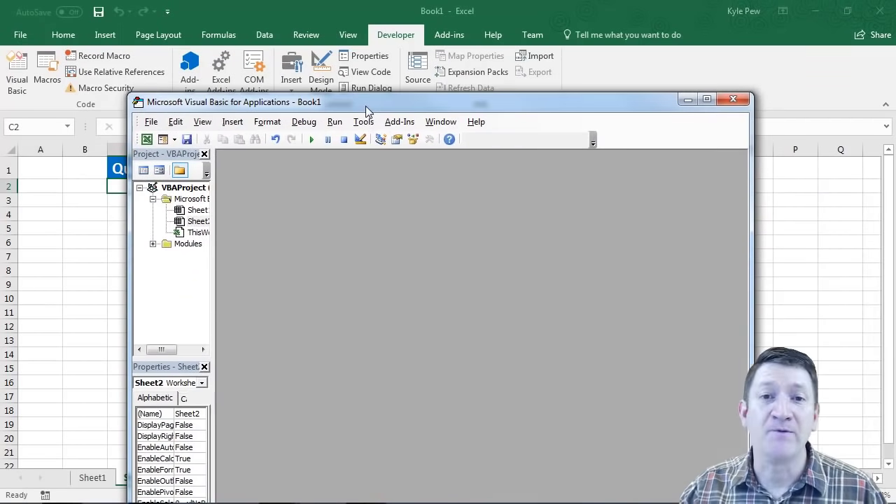
{"action": "double_click", "coordinate": [366, 106]}
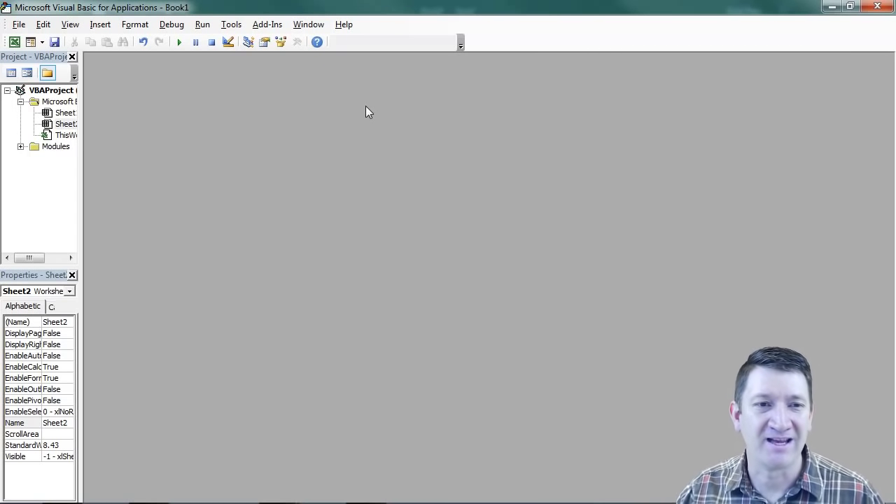
Step: Widen the project explorer and open the code of Module1 from the Modules folder
{"action": "left_click_drag", "start_coordinate": [81, 148], "coordinate": [154, 148]}
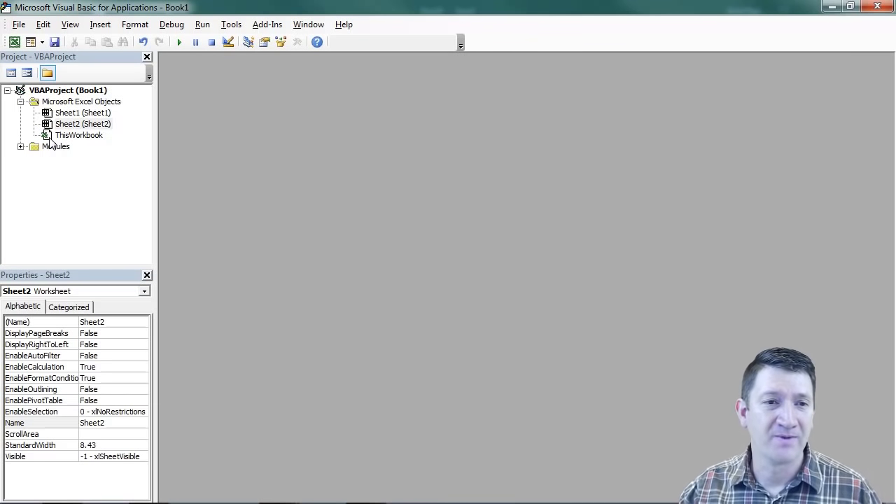
{"action": "left_click", "coordinate": [22, 147]}
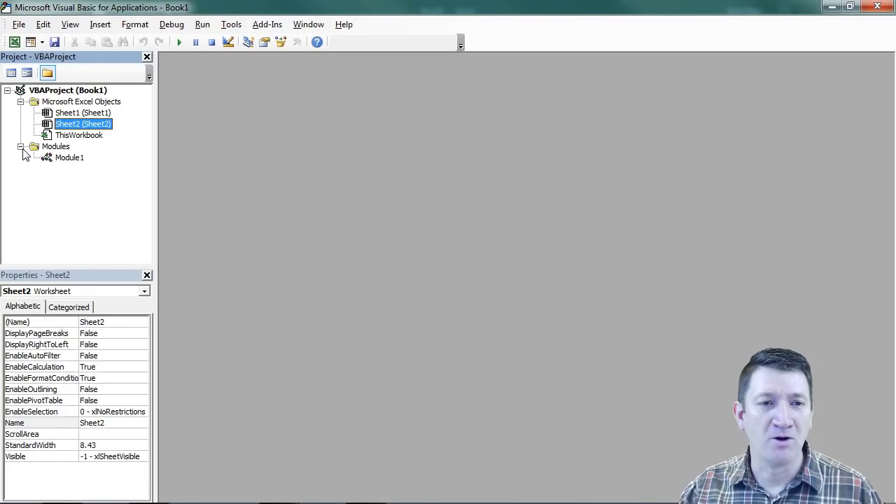
{"action": "double_click", "coordinate": [70, 158]}
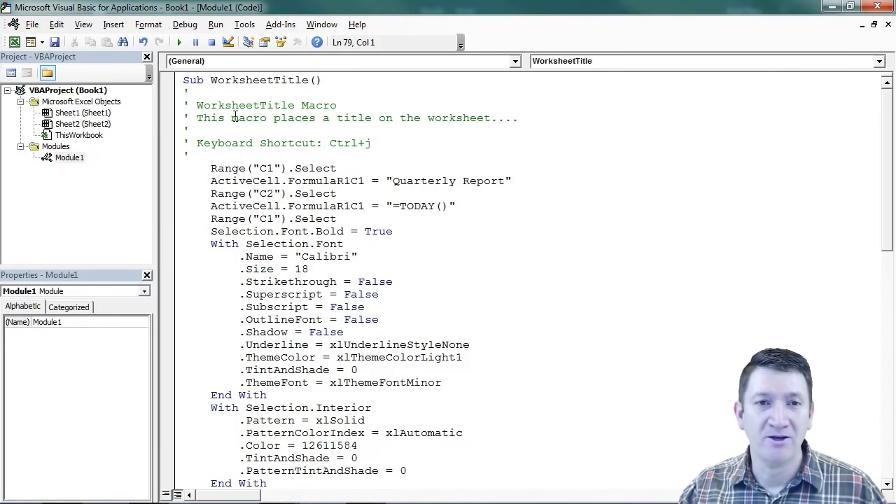
Step: Examine the WorksheetTitle code: its Sub line and name, the comment lines, the recorded statements and the first Range("C1") selection
{"action": "double_click", "coordinate": [189, 80]}
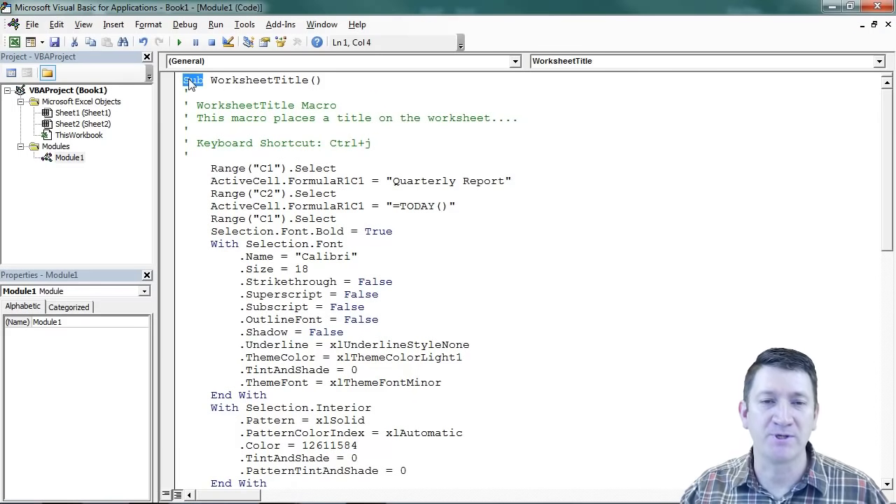
{"action": "left_click_drag", "start_coordinate": [211, 80], "coordinate": [308, 83]}
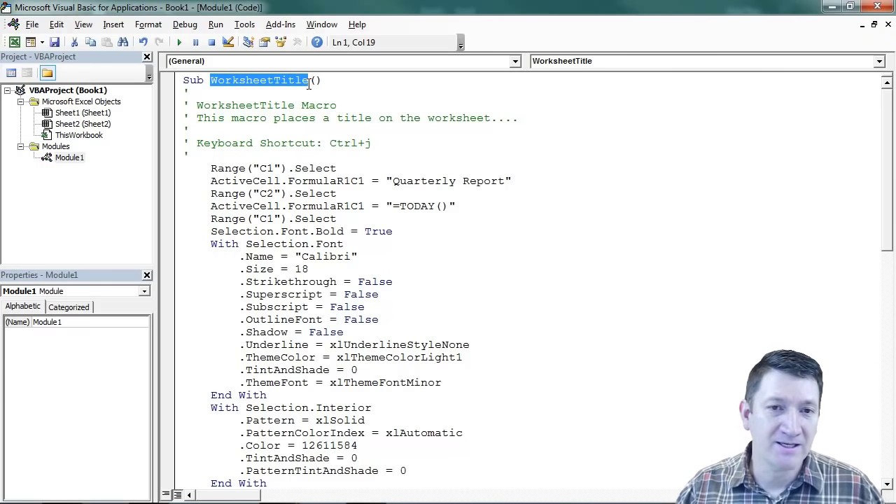
{"action": "left_click_drag", "start_coordinate": [197, 106], "coordinate": [386, 143]}
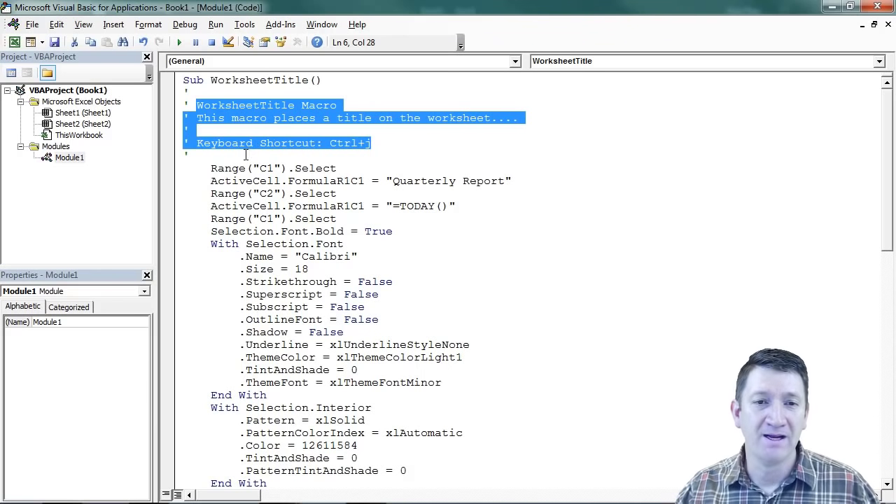
{"action": "left_click_drag", "start_coordinate": [210, 169], "coordinate": [538, 458]}
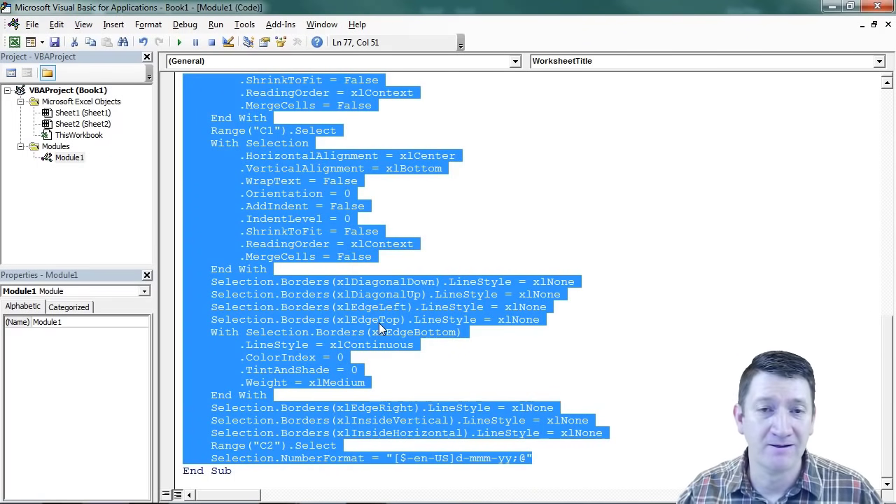
{"action": "scroll", "coordinate": [312, 149], "scroll_direction": "up", "scroll_amount": 15}
{"action": "left_click", "coordinate": [274, 159]}
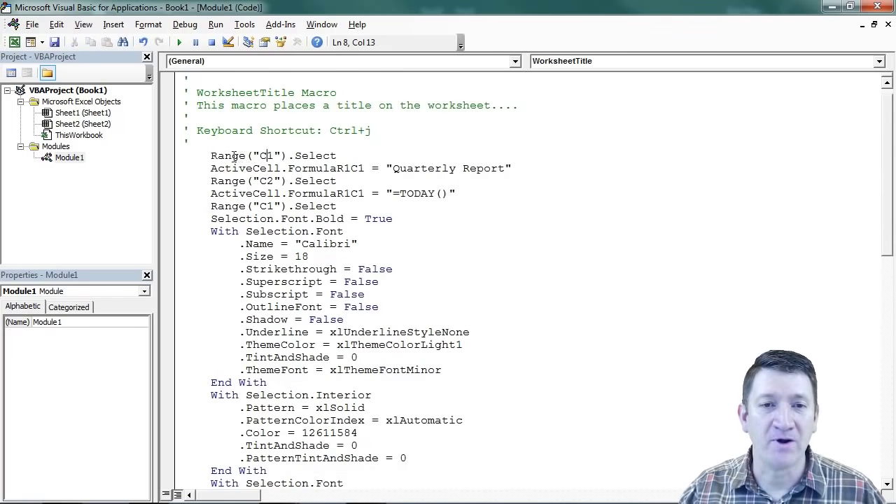
{"action": "left_click", "coordinate": [211, 157]}
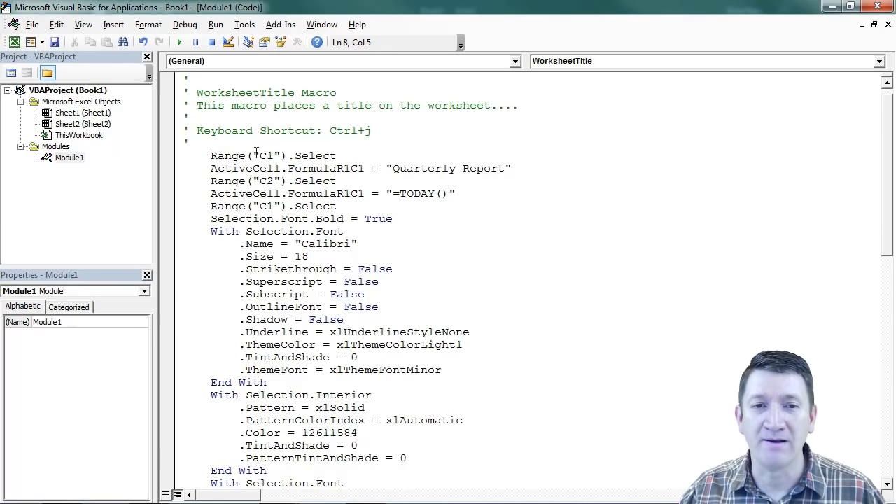
{"action": "double_click", "coordinate": [275, 156]}
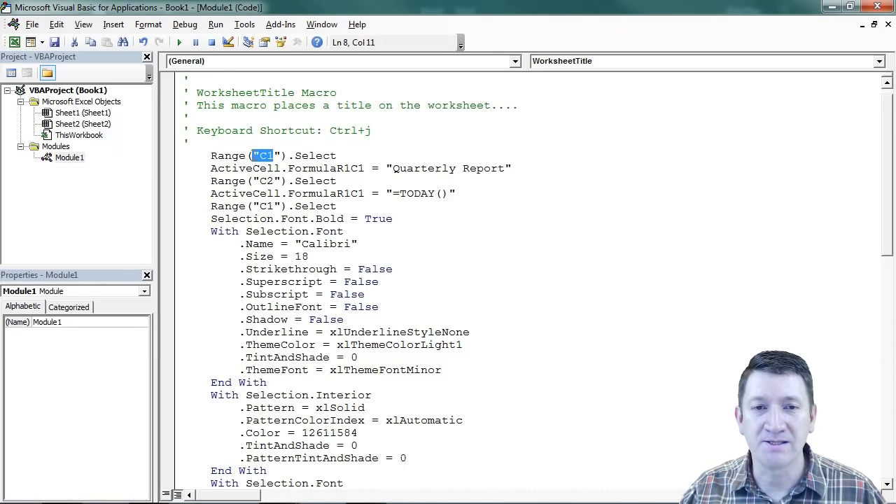
Step: In the WorksheetTitle code, replace the title text "Quarterly Report" with "Weekly Report"
{"action": "double_click", "coordinate": [324, 157]}
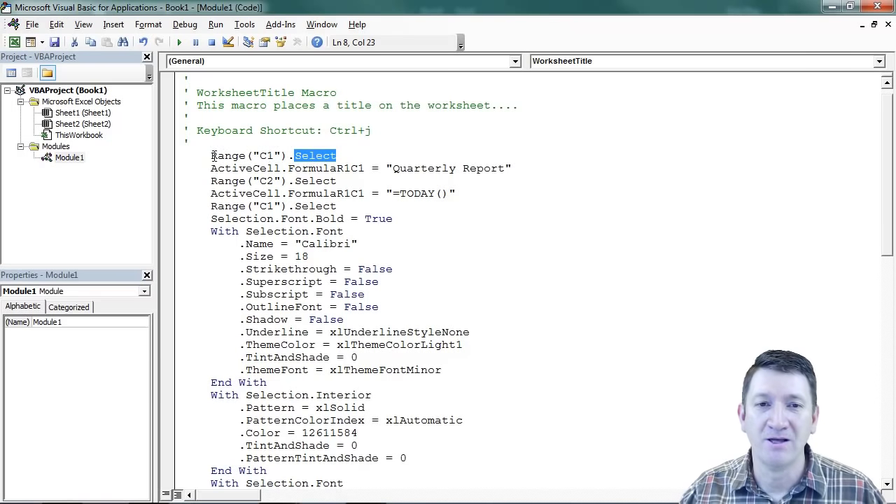
{"action": "left_click_drag", "start_coordinate": [211, 168], "coordinate": [282, 168]}
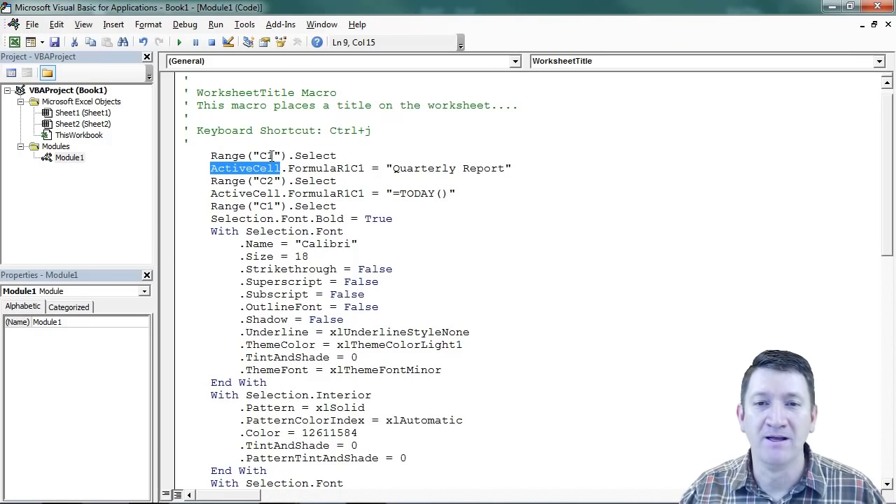
{"action": "left_click_drag", "start_coordinate": [393, 168], "coordinate": [505, 168]}
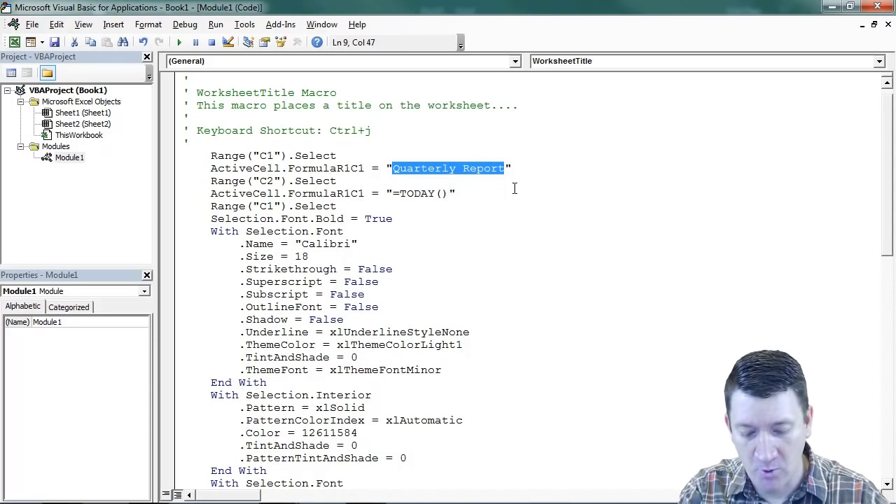
{"action": "type", "text": "Week"}
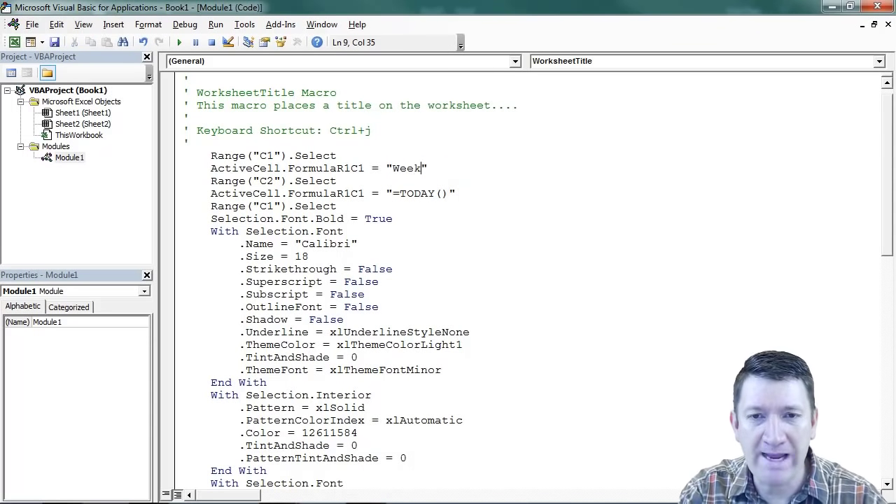
{"action": "type", "text": "ly "}
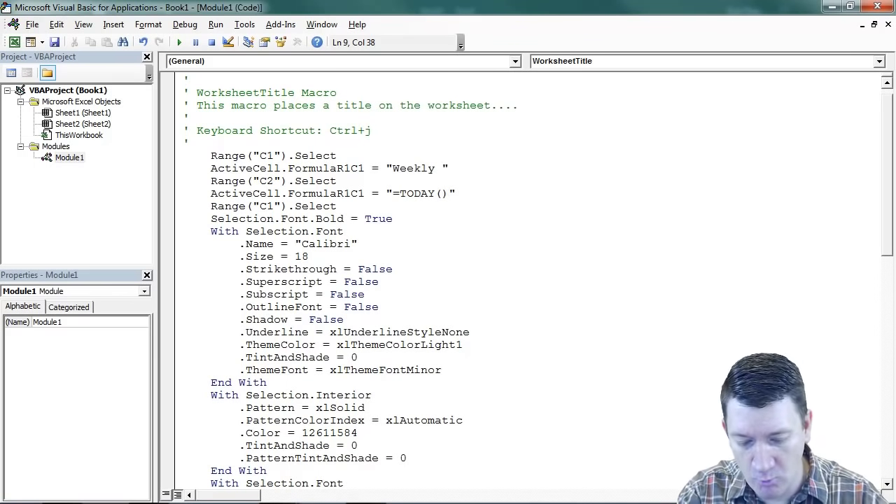
{"action": "type", "text": "Rep"}
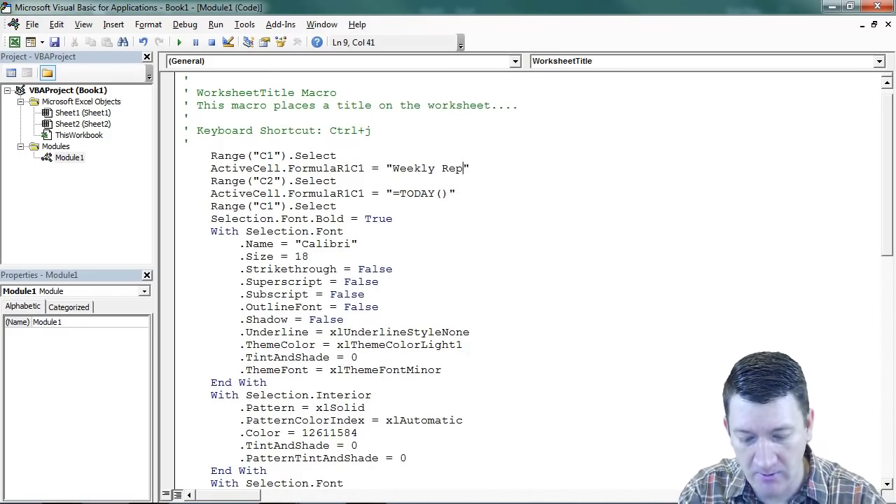
{"action": "type", "text": "ort"}
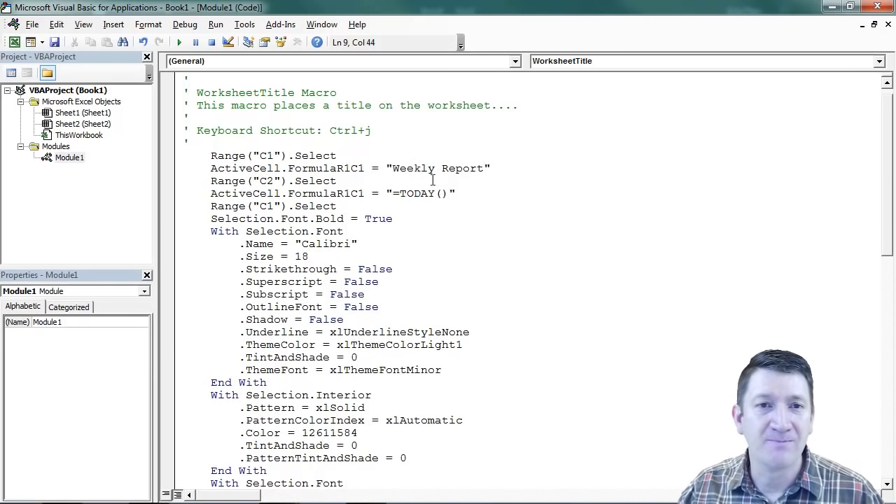
Step: Close the Visual Basic editor and run the edited title macro on a newly added worksheet
{"action": "left_click", "coordinate": [877, 8]}
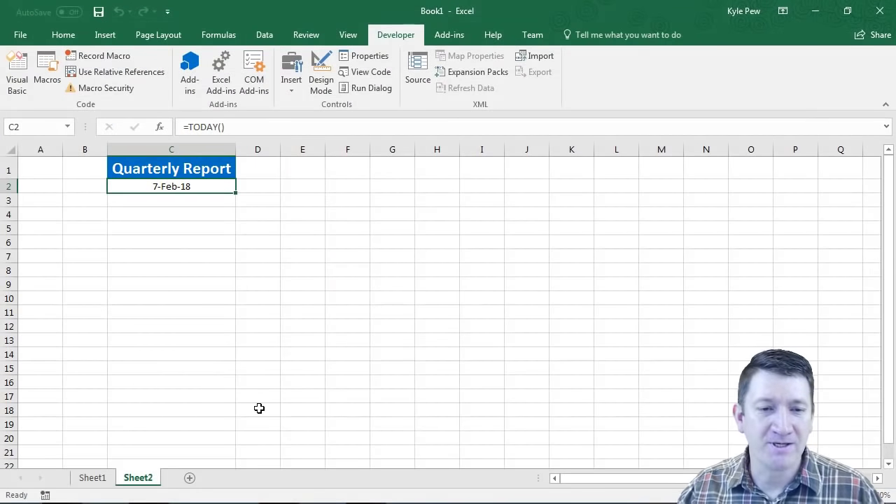
{"action": "left_click", "coordinate": [191, 480]}
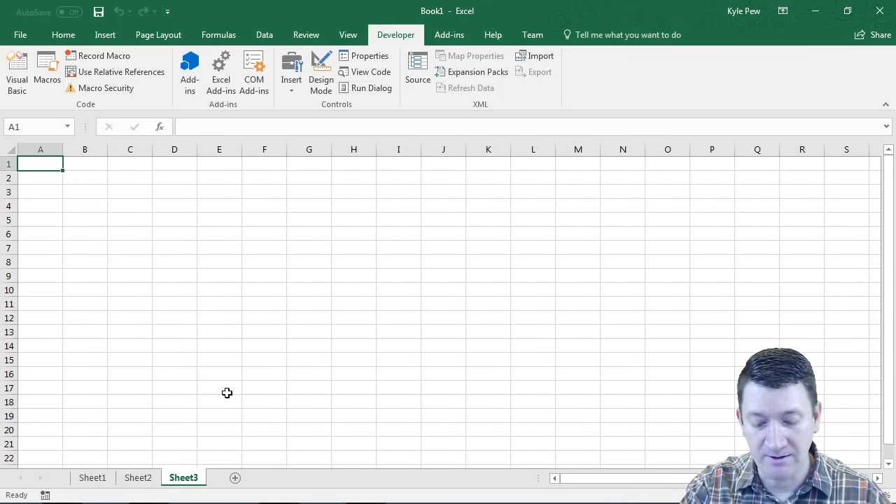
{"action": "key", "text": "ctrl+shift+w"}
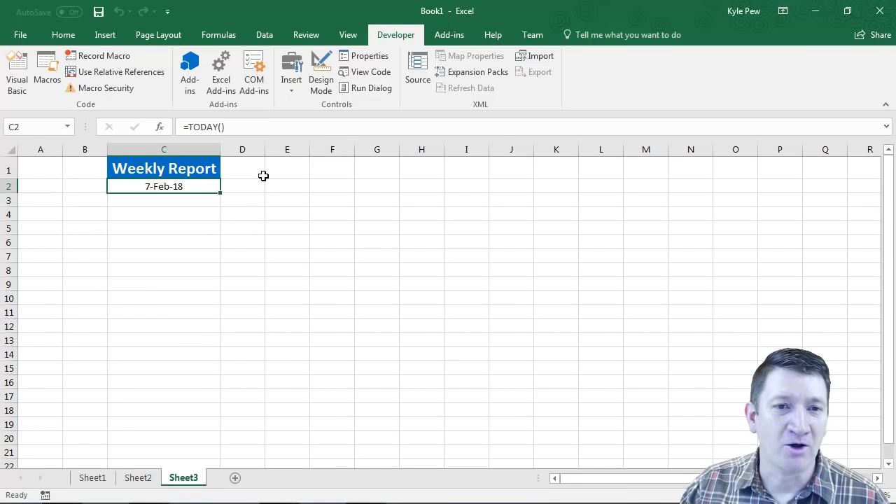
Step: Close the workbook, saving it in Documents as the Excel Macro-Enabled Workbook Book1.xlsm
{"action": "left_click", "coordinate": [24, 31]}
{"action": "left_click", "coordinate": [40, 306]}
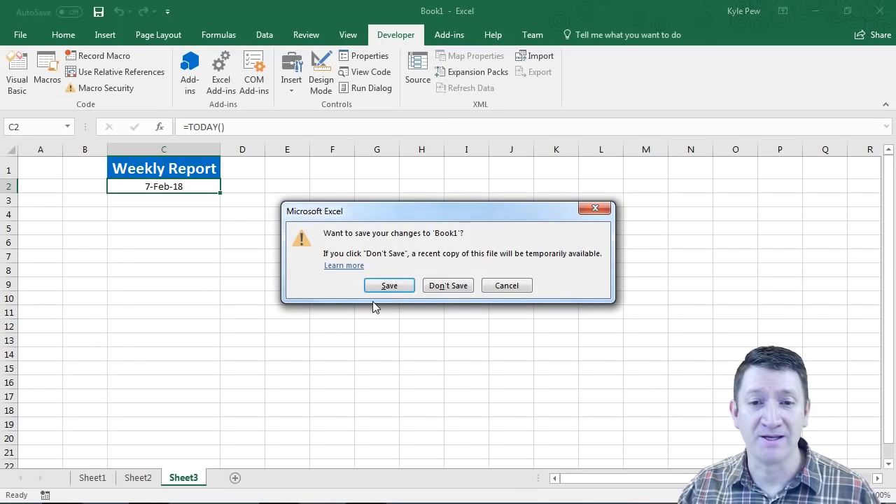
{"action": "left_click", "coordinate": [378, 289]}
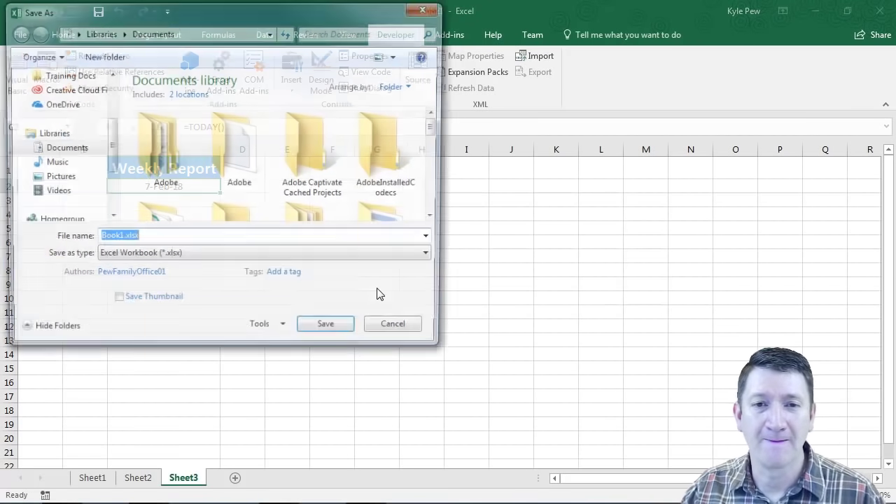
{"action": "left_click_drag", "start_coordinate": [169, 14], "coordinate": [377, 104]}
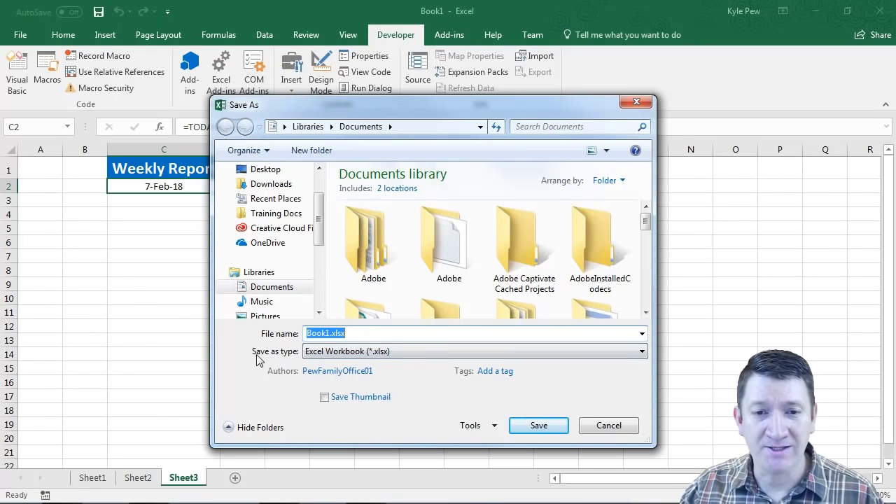
{"action": "left_click", "coordinate": [363, 355]}
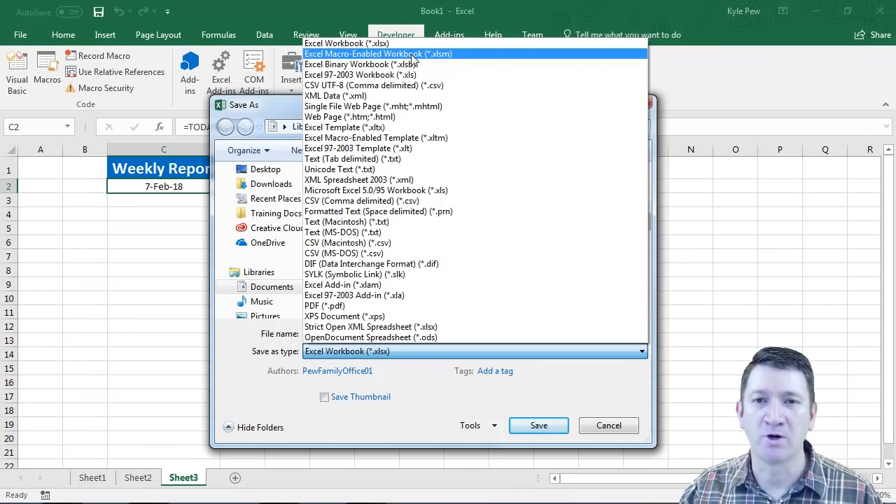
{"action": "left_click", "coordinate": [454, 56]}
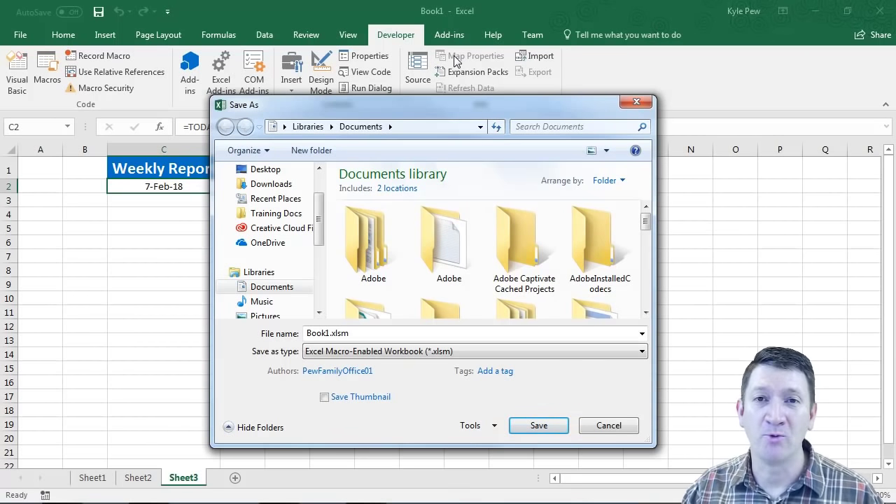
{"action": "left_click", "coordinate": [327, 332]}
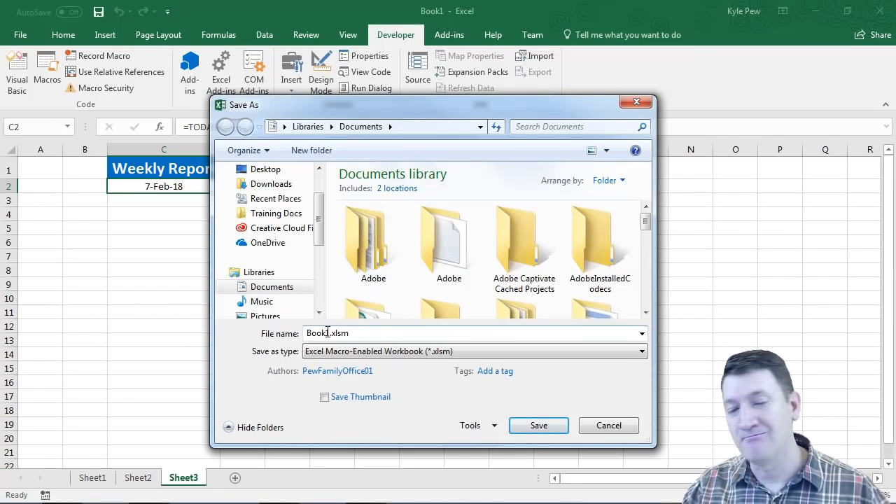
{"action": "left_click", "coordinate": [534, 426]}
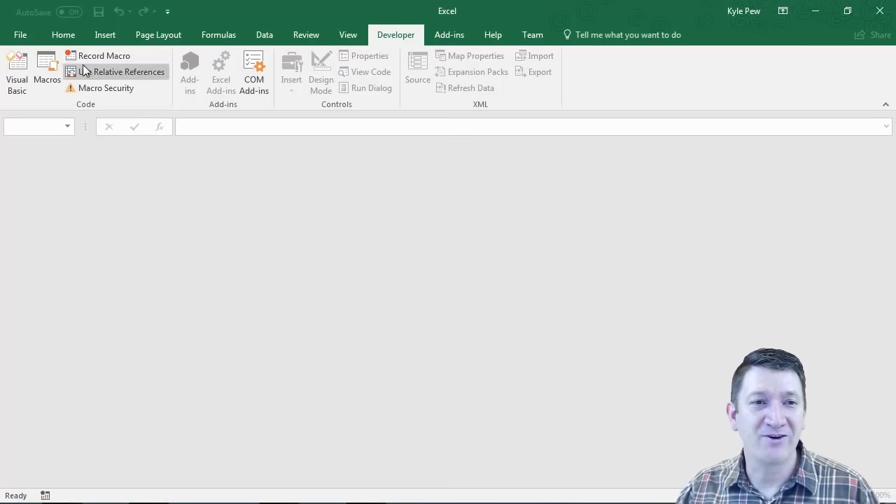
Step: Create a new blank workbook
{"action": "left_click", "coordinate": [19, 34]}
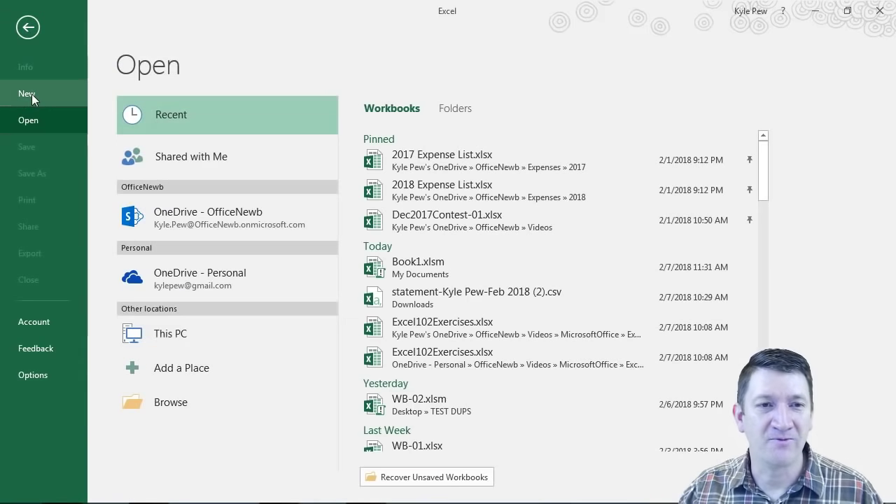
{"action": "left_click", "coordinate": [32, 94]}
{"action": "left_click", "coordinate": [196, 264]}
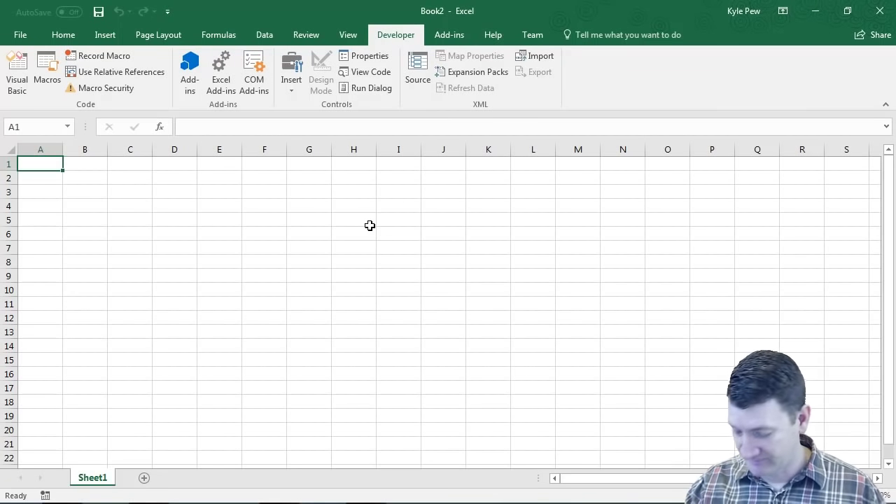
Step: Add a second worksheet and rename it Week 1
{"action": "left_click", "coordinate": [143, 479]}
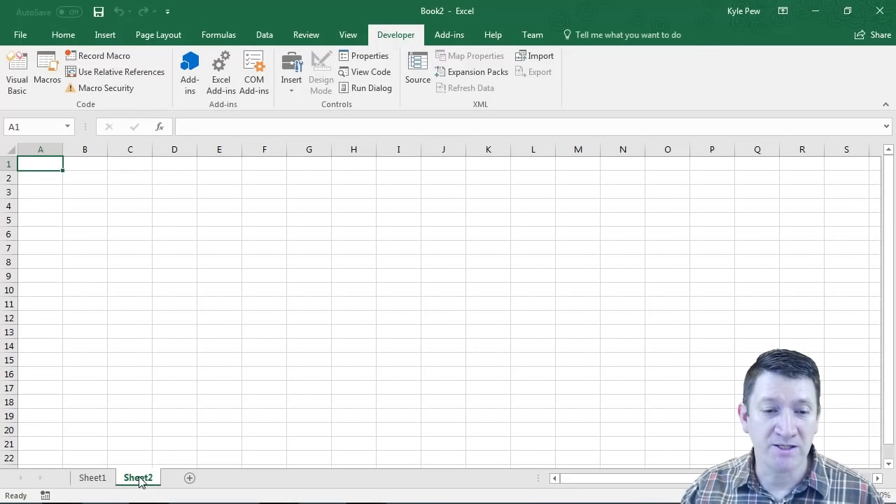
{"action": "right_click", "coordinate": [139, 480]}
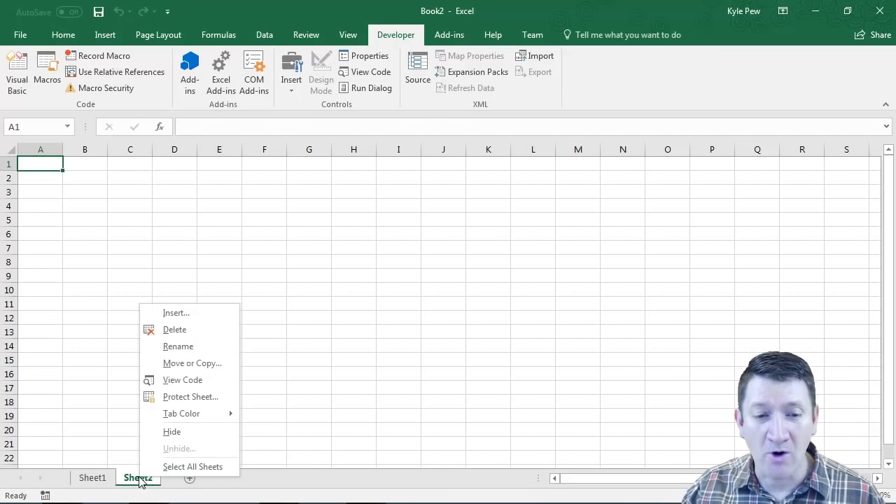
{"action": "left_click", "coordinate": [191, 351]}
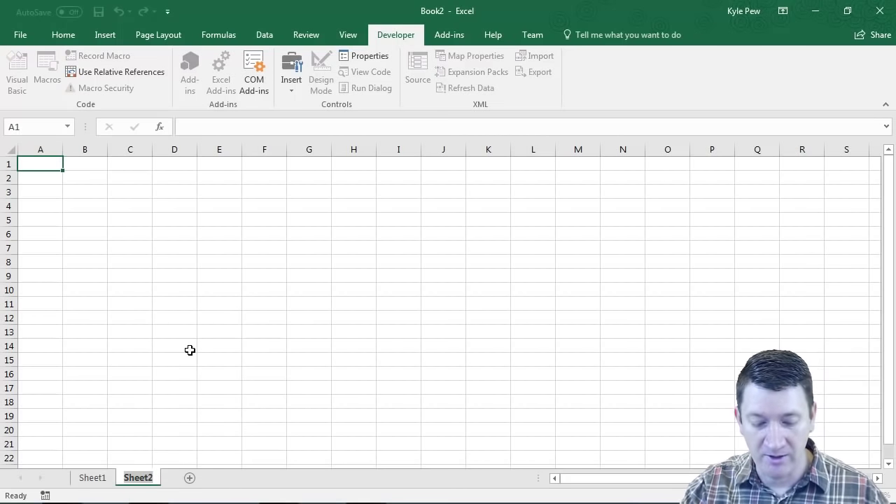
{"action": "type", "text": "Week 1"}
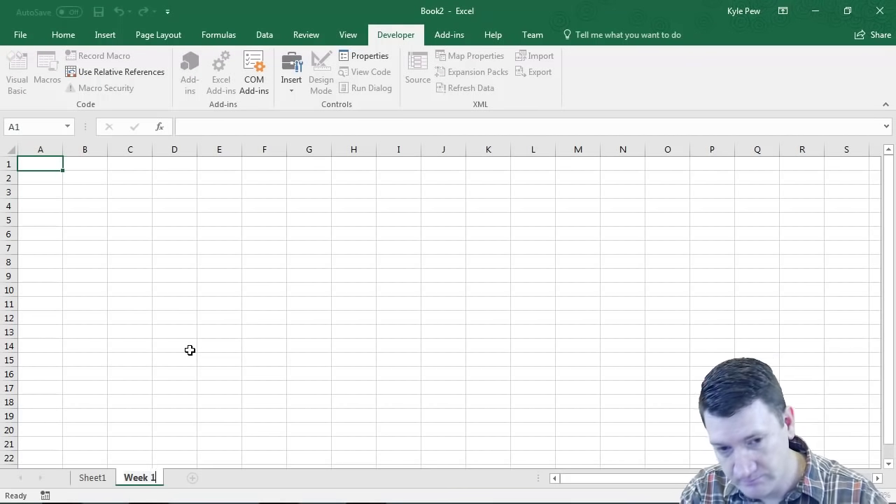
{"action": "key", "text": "Return"}
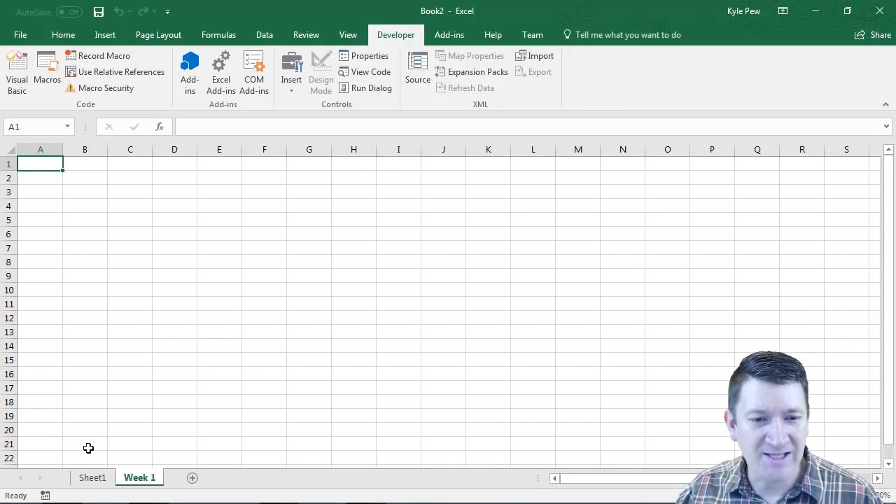
Step: Delete the Week 1 worksheet
{"action": "right_click", "coordinate": [130, 480]}
{"action": "left_click", "coordinate": [163, 330]}
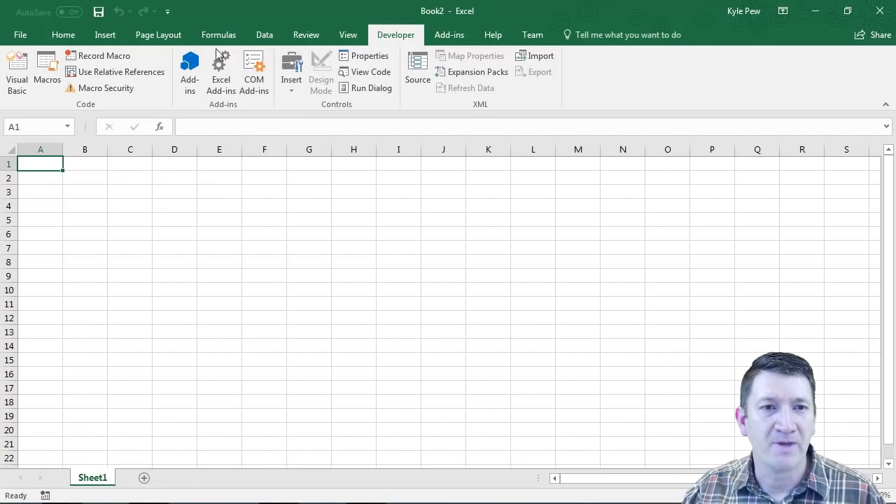
Step: Set up a new macro recording named MonthlyWorksheets, stored in the Personal Macro Workbook
{"action": "left_click", "coordinate": [97, 56]}
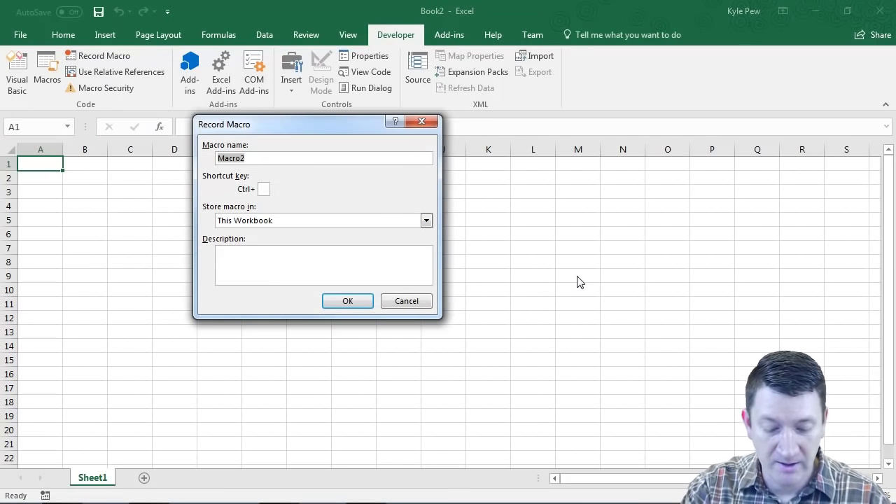
{"action": "type", "text": "M"}
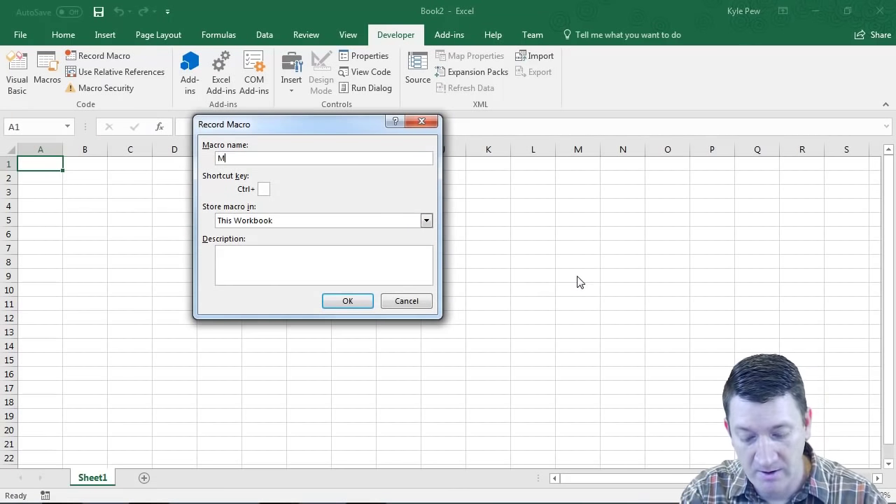
{"action": "type", "text": "onthlyWorksheets"}
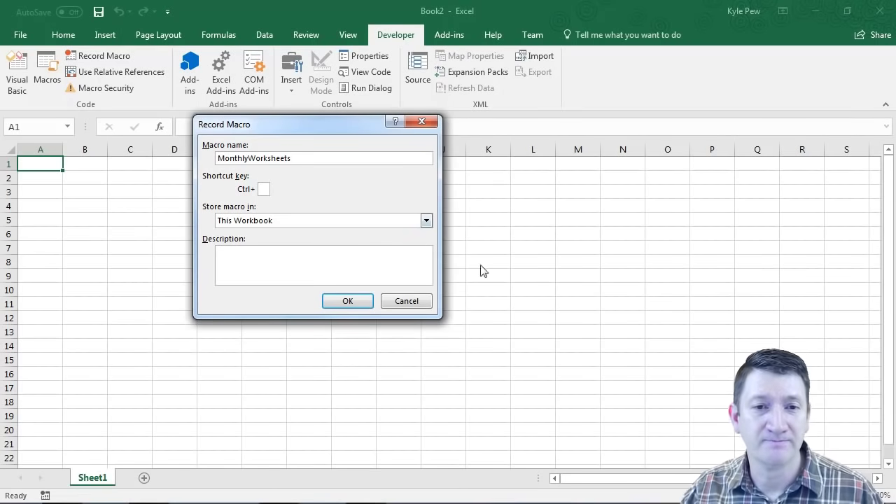
{"action": "left_click", "coordinate": [278, 221]}
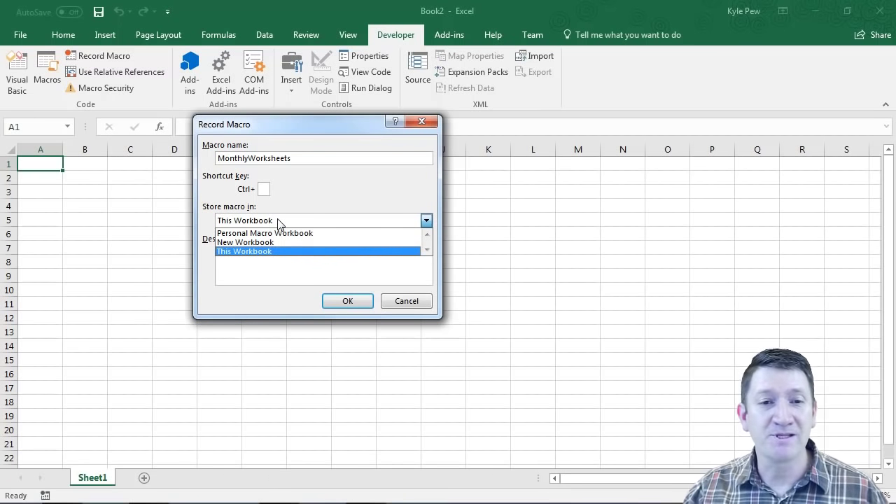
{"action": "left_click", "coordinate": [277, 234]}
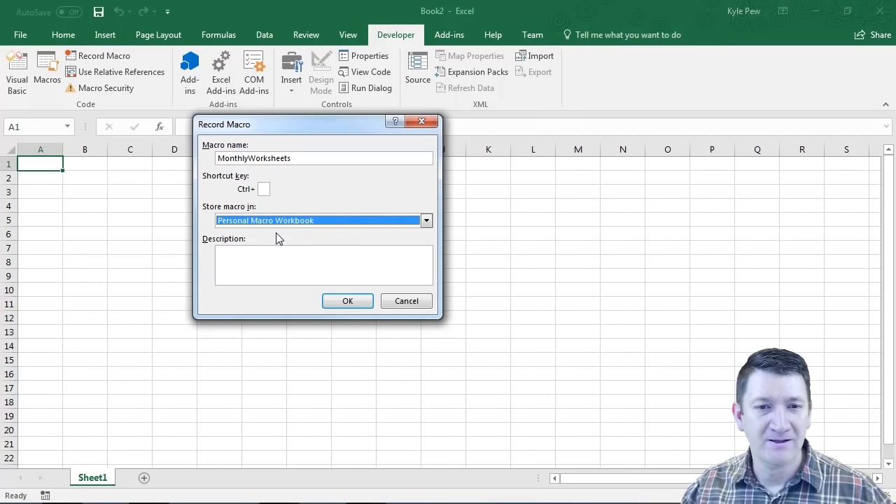
Step: Enter the macro description "This macro places 4 worksheet, Weekly worksheets, in the workbook." and start recording
{"action": "left_click", "coordinate": [277, 260]}
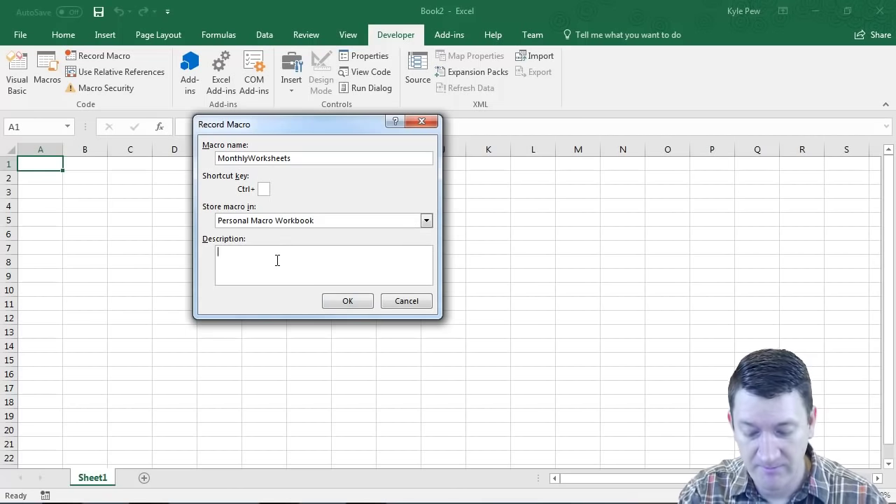
{"action": "type", "text": "This mac"}
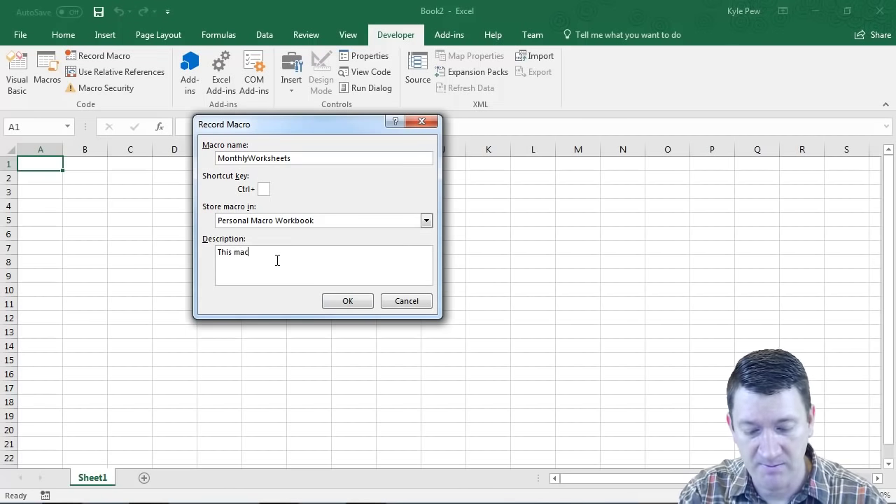
{"action": "type", "text": "ro places"}
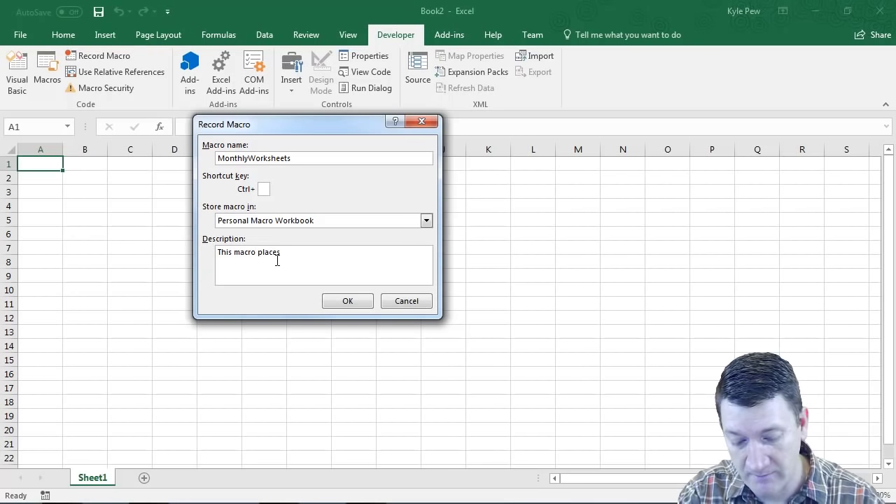
{"action": "type", "text": " 4 worksheet"}
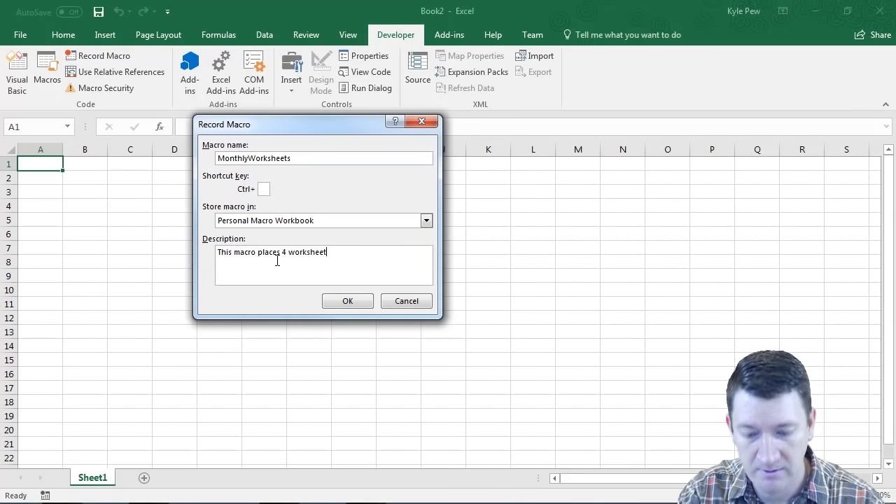
{"action": "type", "text": ", Weekly"}
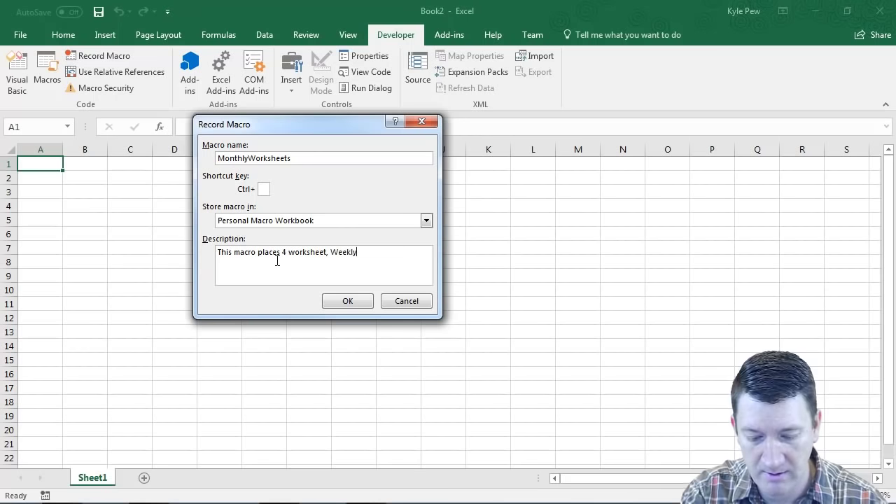
{"action": "type", "text": " work"}
{"action": "type", "text": "sh"}
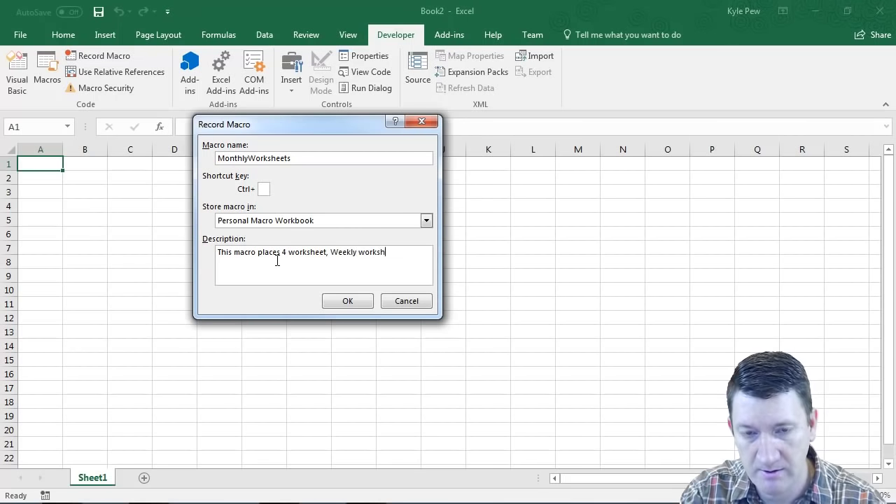
{"action": "type", "text": "eets, in the worksbook"}
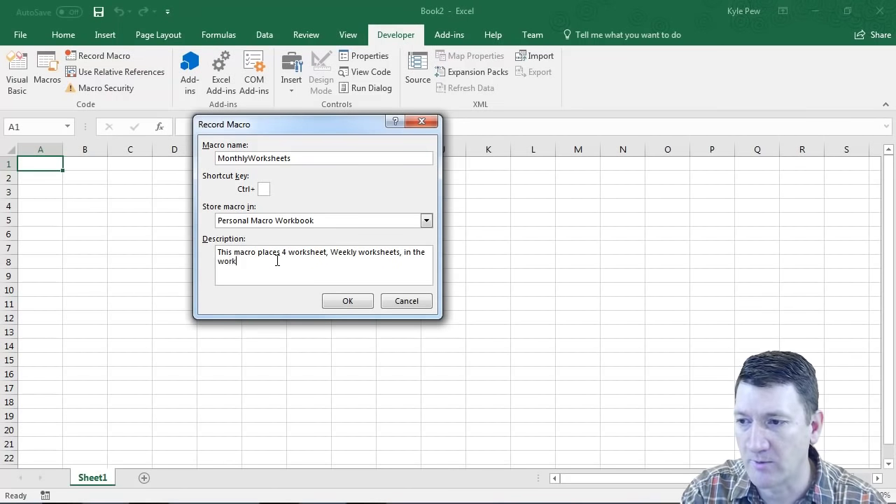
{"action": "key", "text": "BackSpace"}
{"action": "key", "text": "BackSpace"}
{"action": "key", "text": "BackSpace"}
{"action": "key", "text": "BackSpace"}
{"action": "key", "text": "BackSpace"}
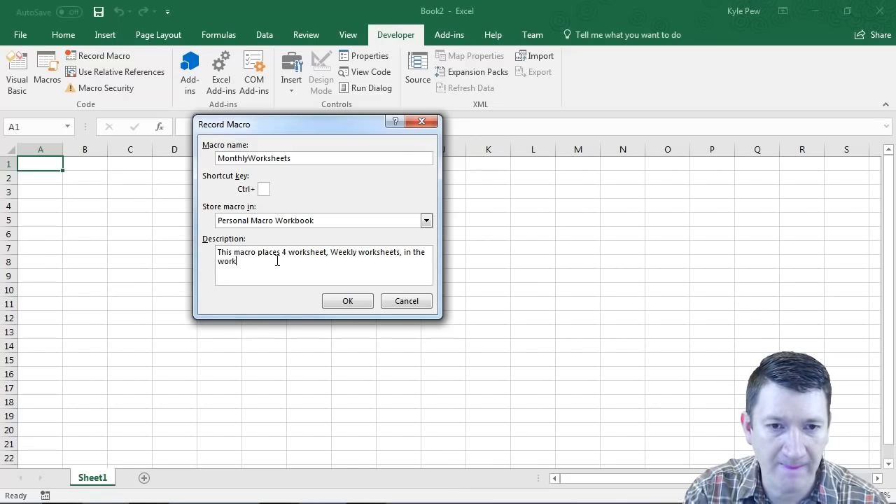
{"action": "type", "text": "book."}
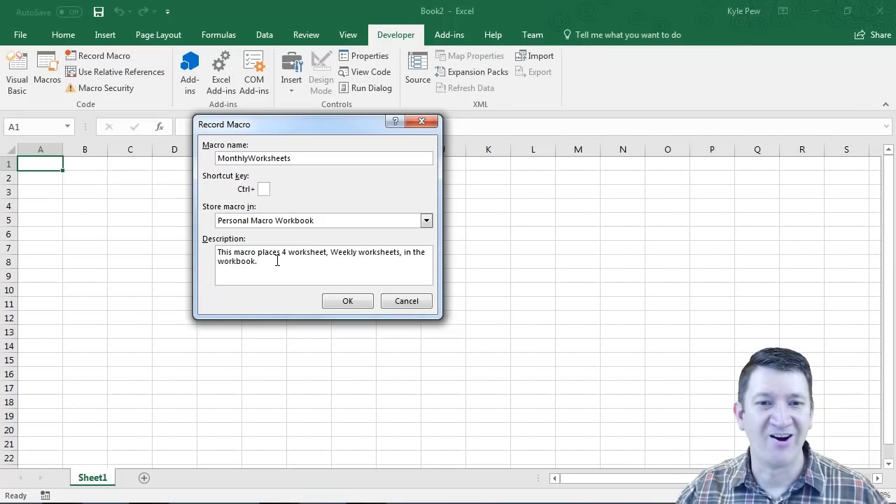
{"action": "left_click", "coordinate": [340, 302]}
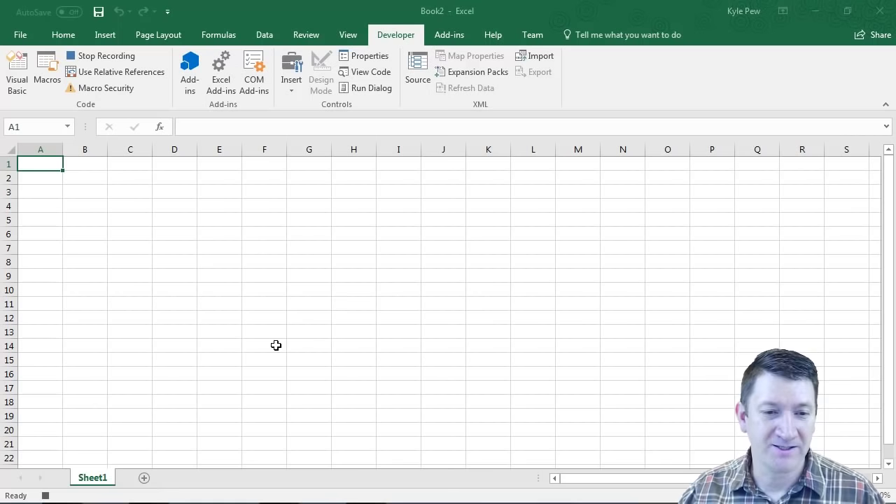
Step: Record adding a new worksheet after Sheet1 and renaming it Week 1, and stop the macro recording
{"action": "left_click", "coordinate": [145, 479]}
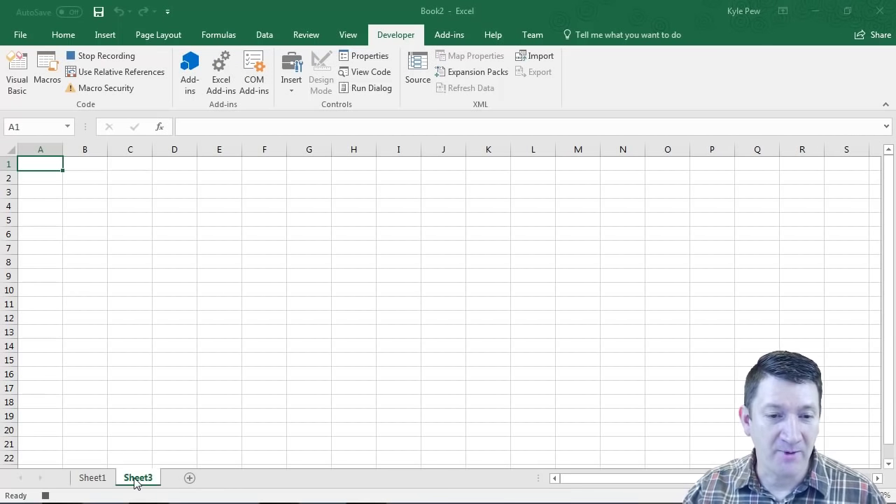
{"action": "double_click", "coordinate": [131, 478]}
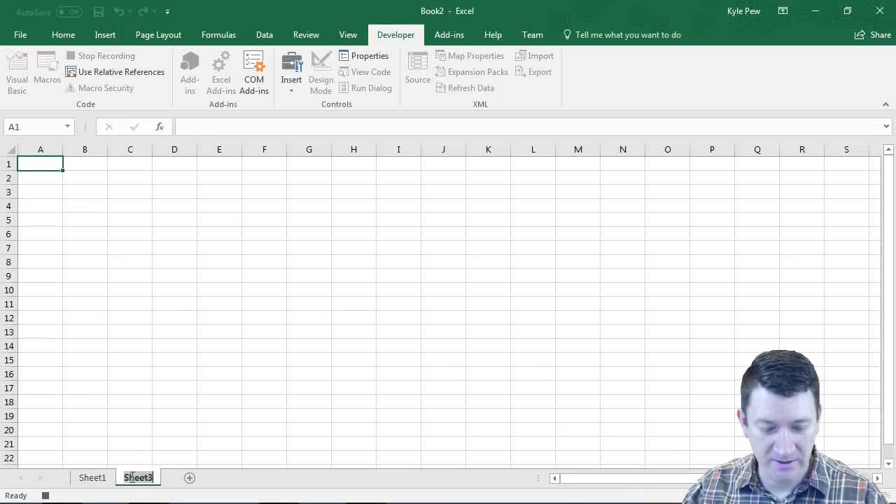
{"action": "type", "text": "We"}
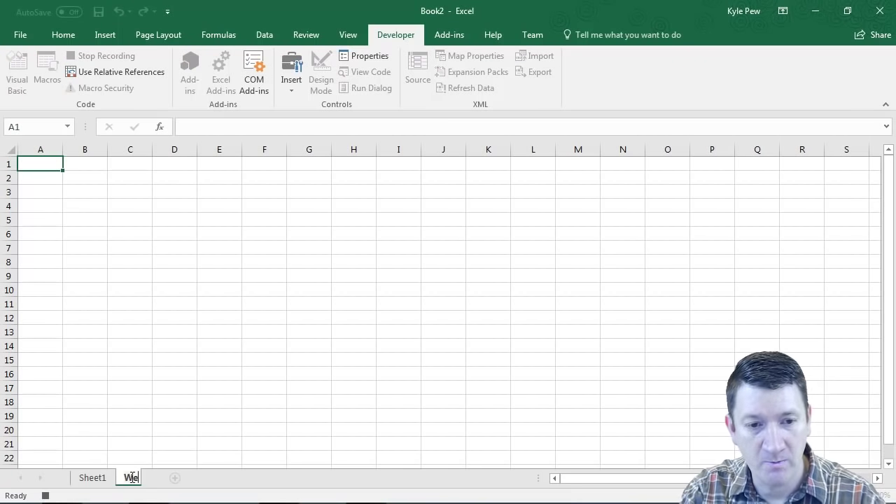
{"action": "type", "text": "ek 1"}
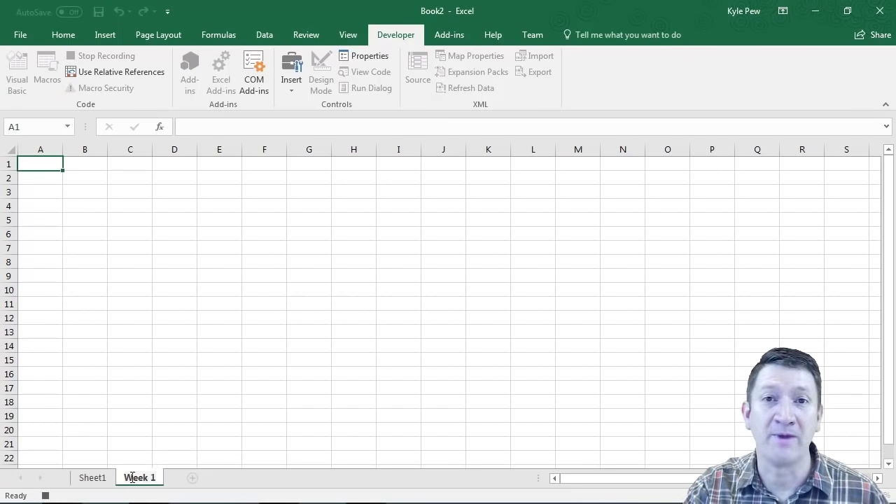
{"action": "key", "text": "Return"}
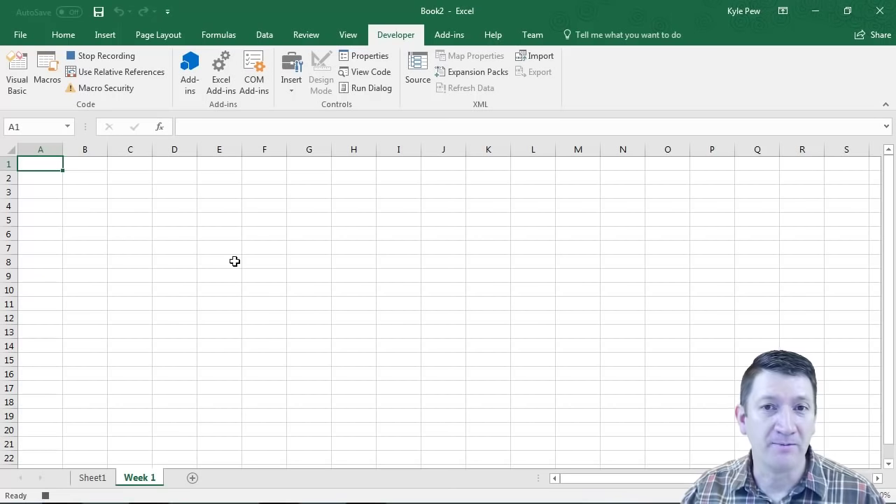
{"action": "left_click", "coordinate": [100, 58]}
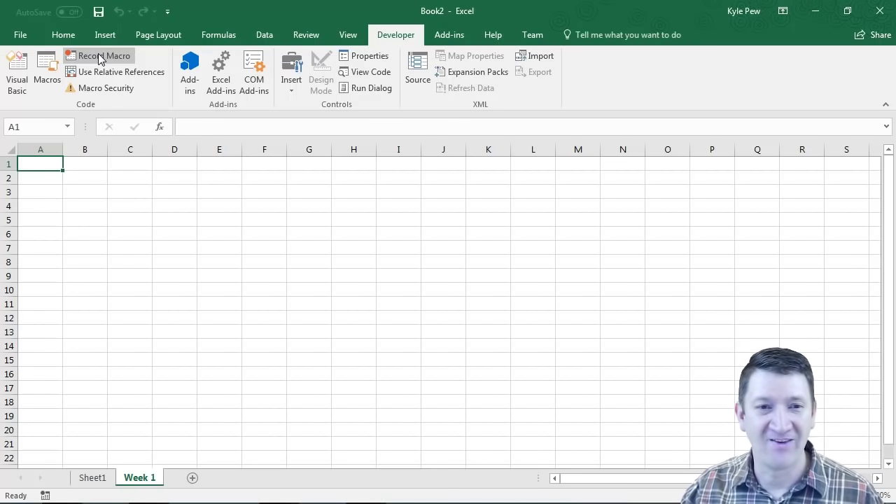
Step: Delete the Week 1 worksheet created during the recording
{"action": "right_click", "coordinate": [137, 480]}
{"action": "left_click", "coordinate": [170, 331]}
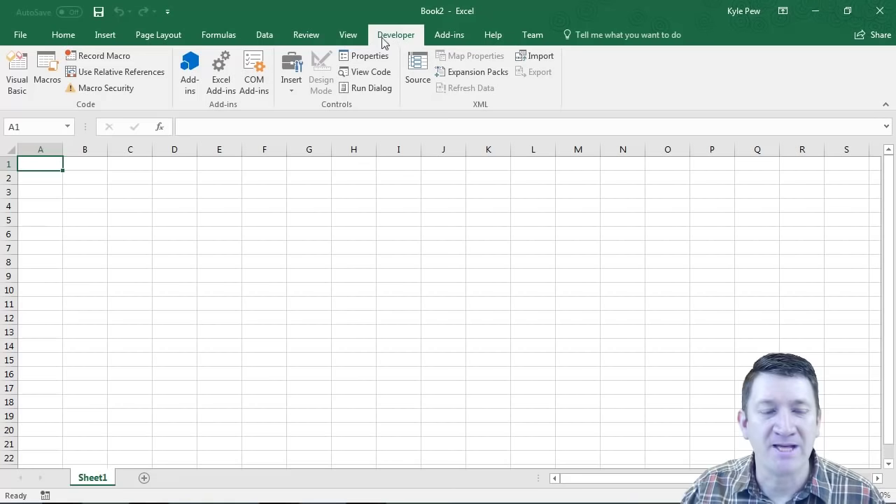
Step: Open Module1 of the PERSONAL.XLSB project in the Visual Basic Editor and examine the recorded MonthlyWorksheets code
{"action": "left_click", "coordinate": [16, 83]}
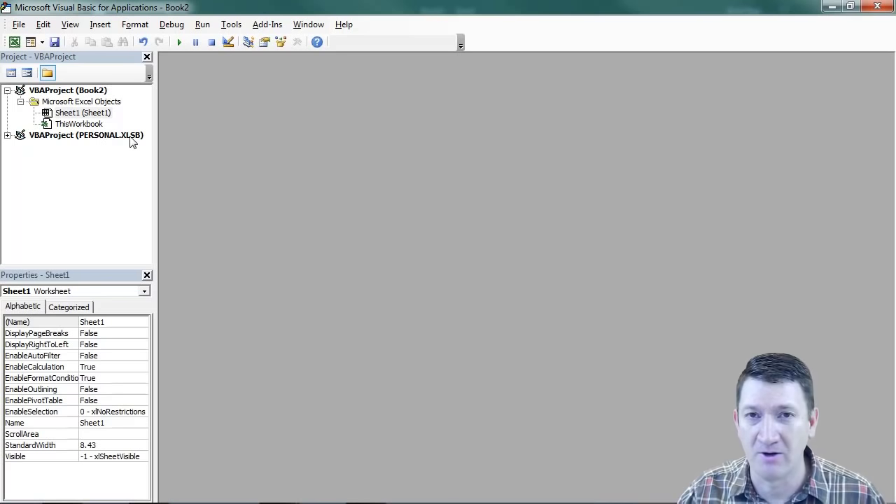
{"action": "left_click", "coordinate": [8, 136]}
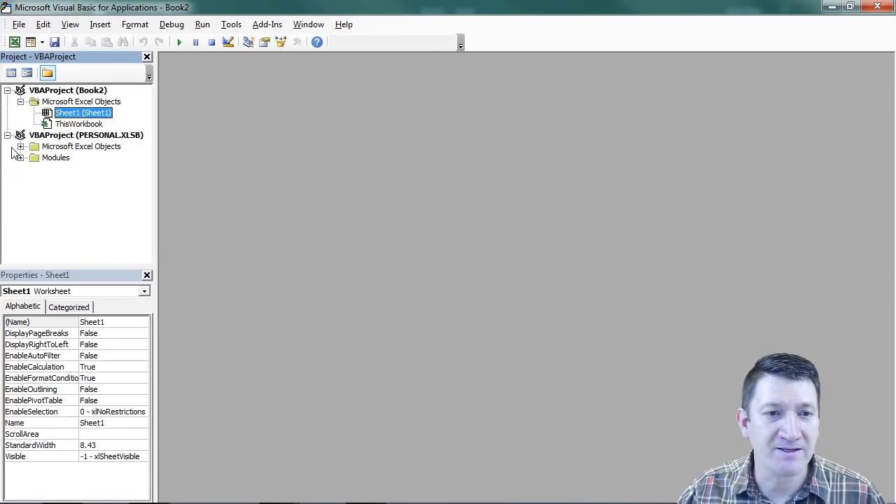
{"action": "left_click", "coordinate": [20, 158]}
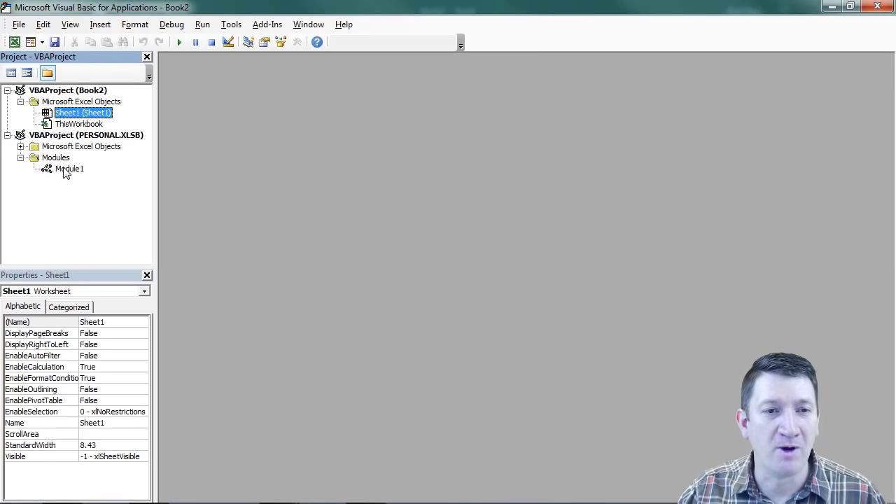
{"action": "double_click", "coordinate": [68, 169]}
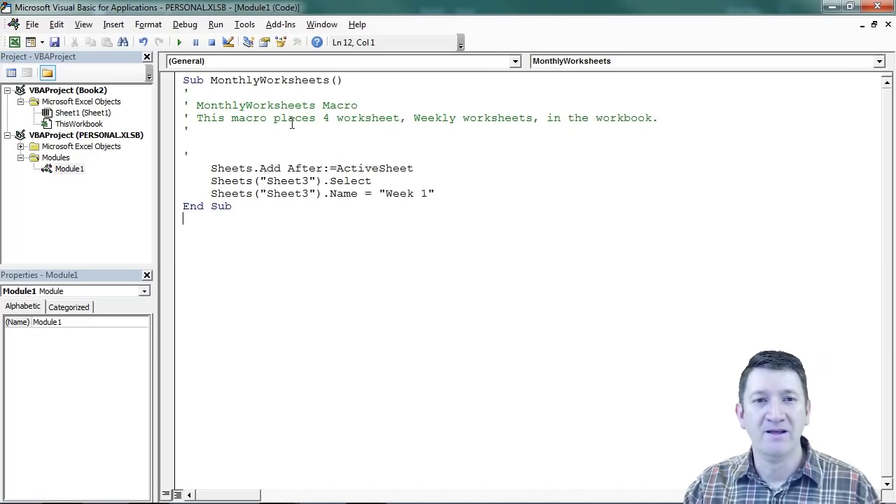
{"action": "left_click_drag", "start_coordinate": [210, 81], "coordinate": [330, 81]}
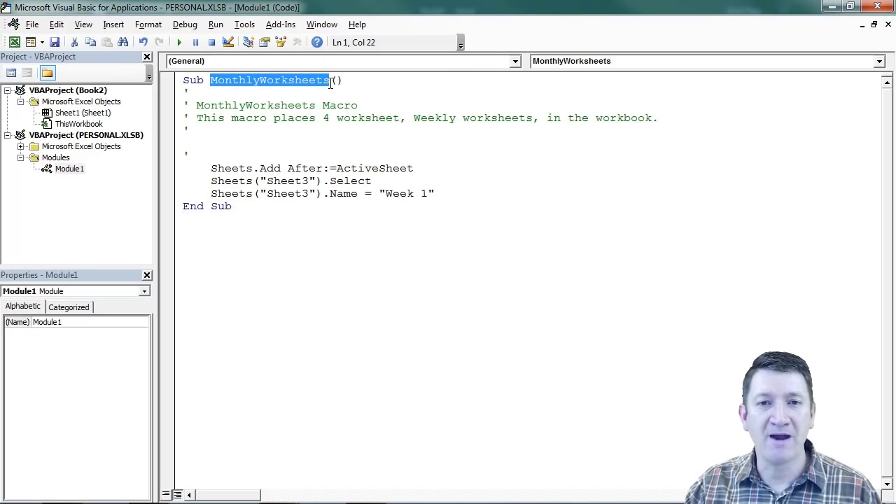
{"action": "left_click", "coordinate": [212, 168]}
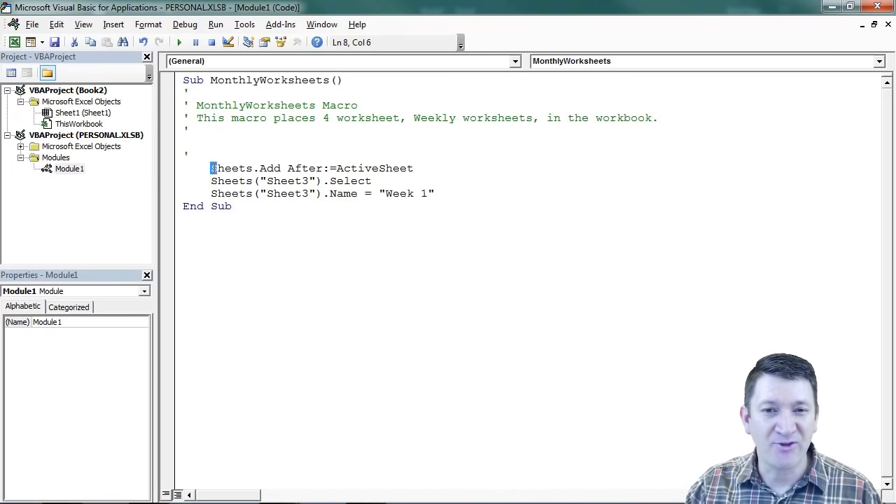
{"action": "left_click_drag", "start_coordinate": [212, 168], "coordinate": [438, 194]}
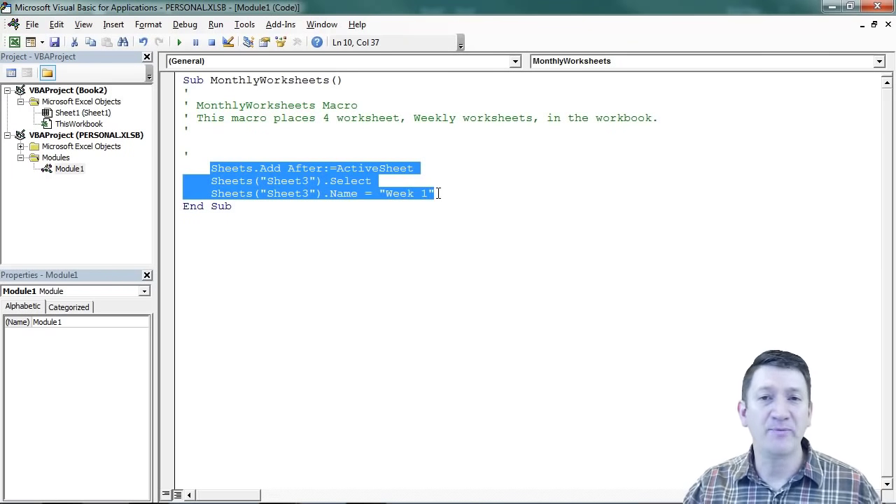
{"action": "left_click", "coordinate": [261, 168]}
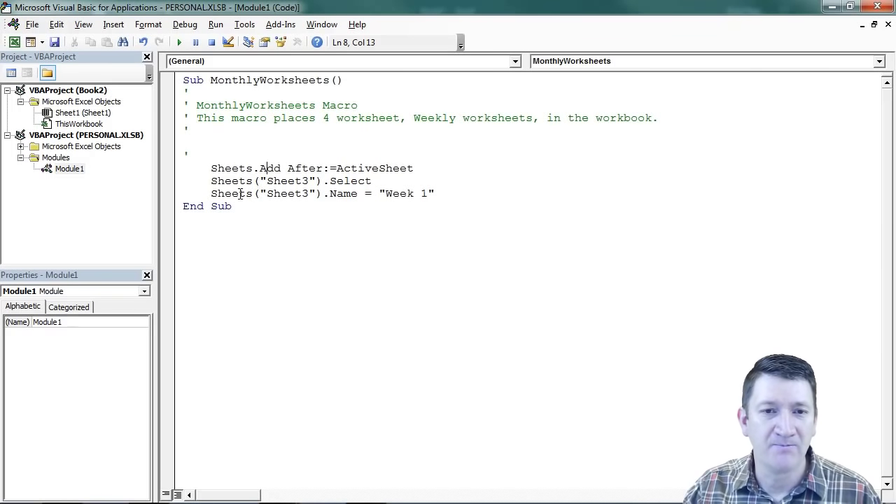
{"action": "double_click", "coordinate": [335, 195]}
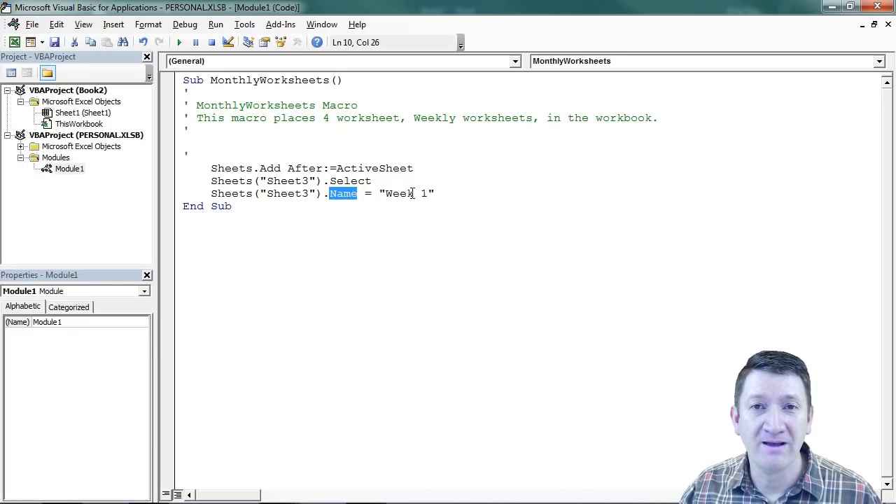
Step: Declare an integer variable with "Dim i As Integer" above the Sheets.Add line in MonthlyWorksheets
{"action": "left_click", "coordinate": [243, 152]}
{"action": "key", "text": "Return"}
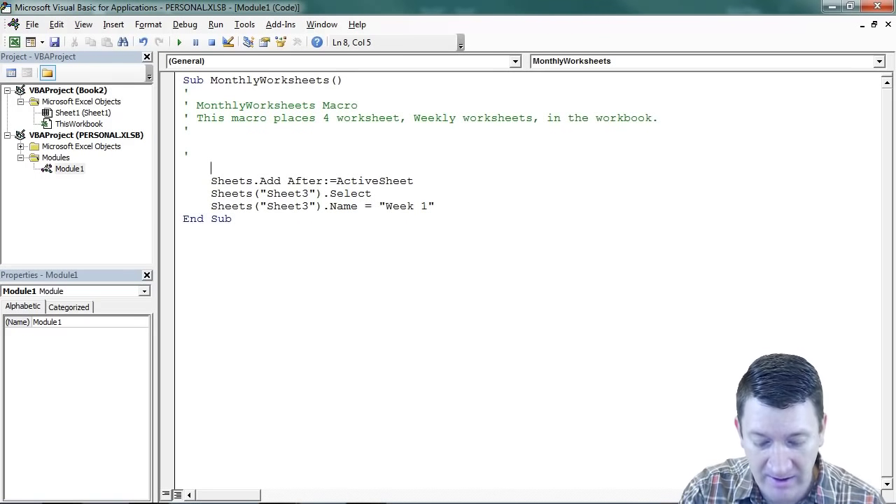
{"action": "type", "text": "dim "}
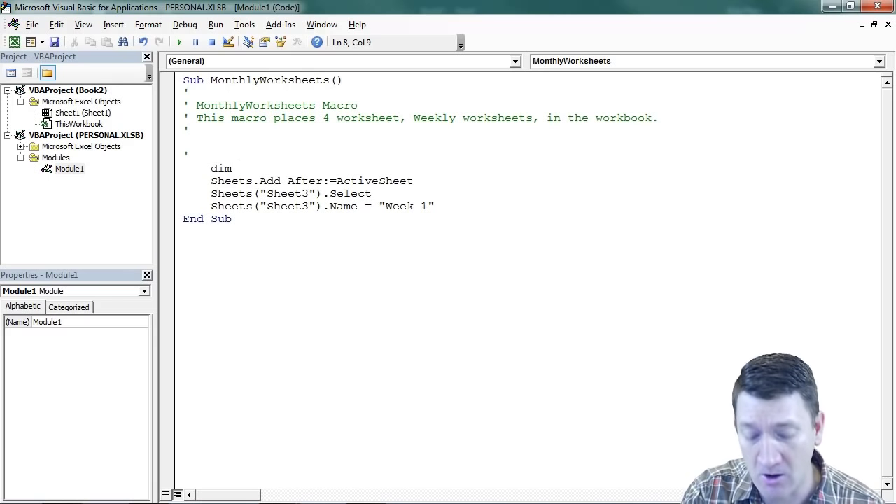
{"action": "type", "text": "i as in"}
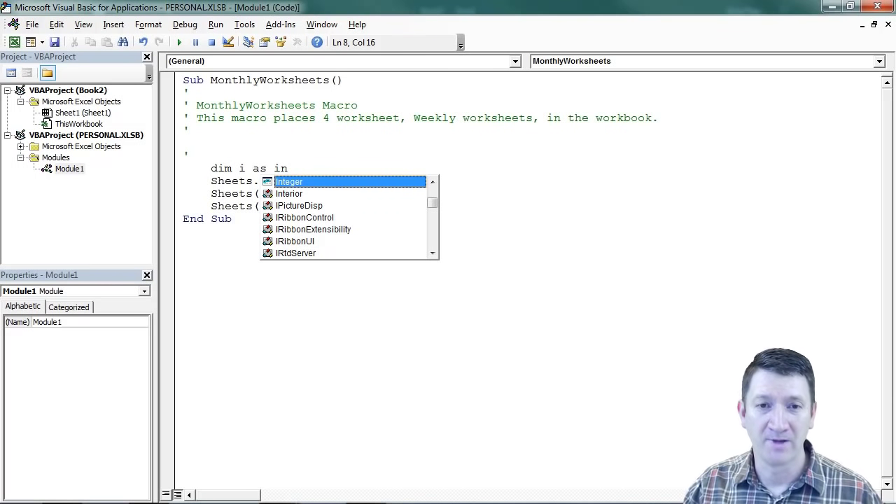
{"action": "type", "text": "teg"}
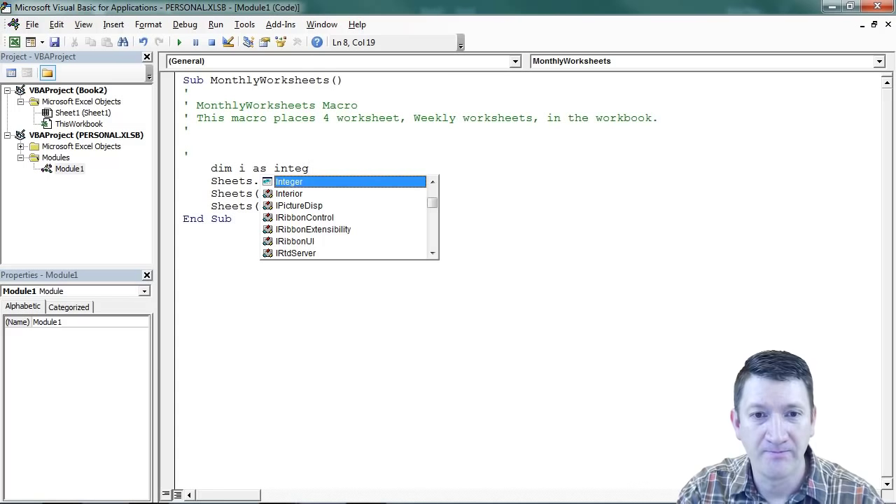
{"action": "key", "text": "Tab"}
{"action": "key", "text": "Return"}
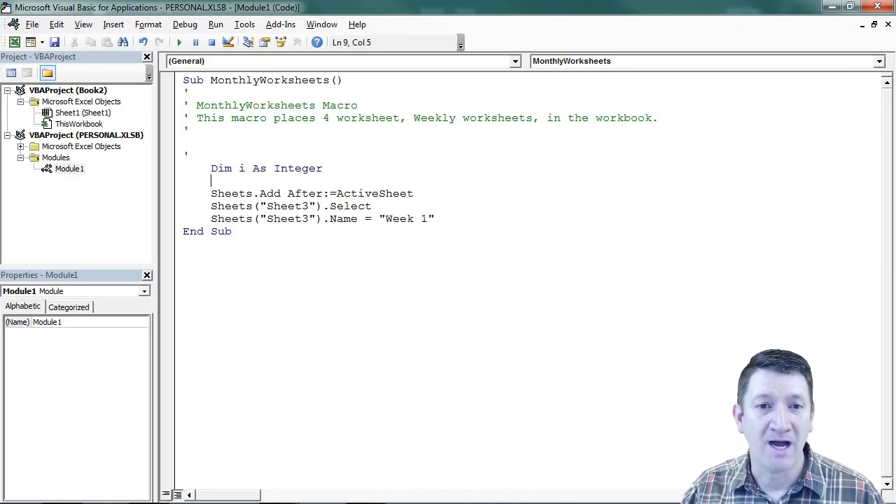
Step: Initialize the counter with the line "i = 1" below the Dim statement, separated by a blank line
{"action": "double_click", "coordinate": [221, 168]}
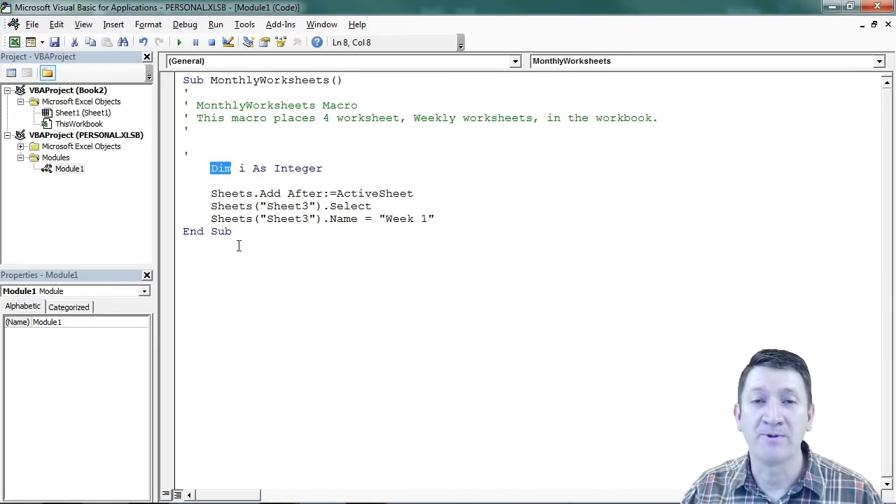
{"action": "double_click", "coordinate": [242, 169]}
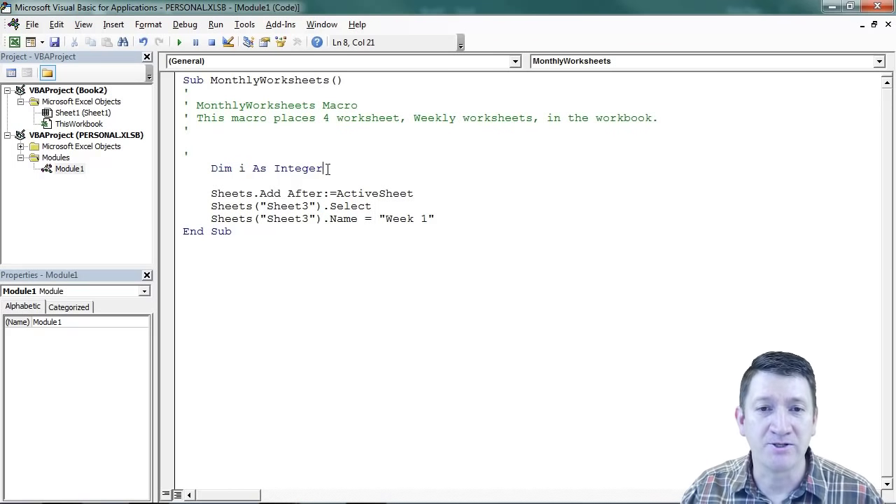
{"action": "left_click_drag", "start_coordinate": [323, 168], "coordinate": [253, 168]}
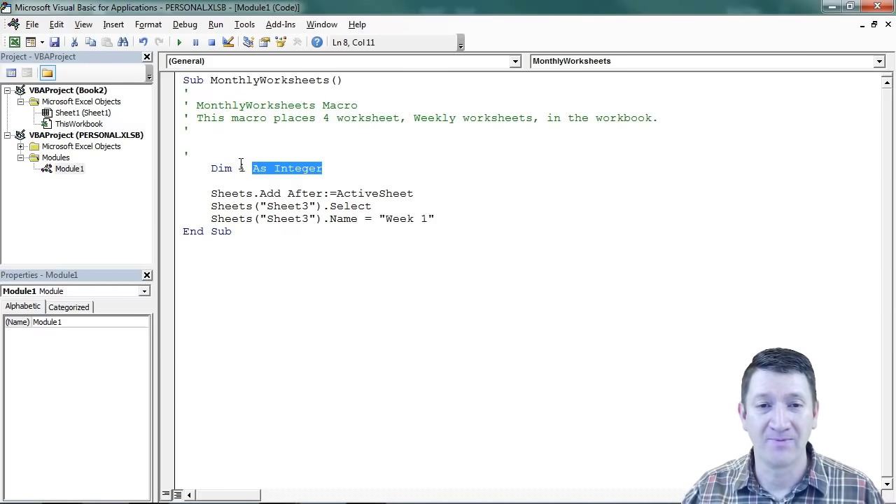
{"action": "left_click", "coordinate": [348, 168]}
{"action": "key", "text": "Return"}
{"action": "key", "text": "Return"}
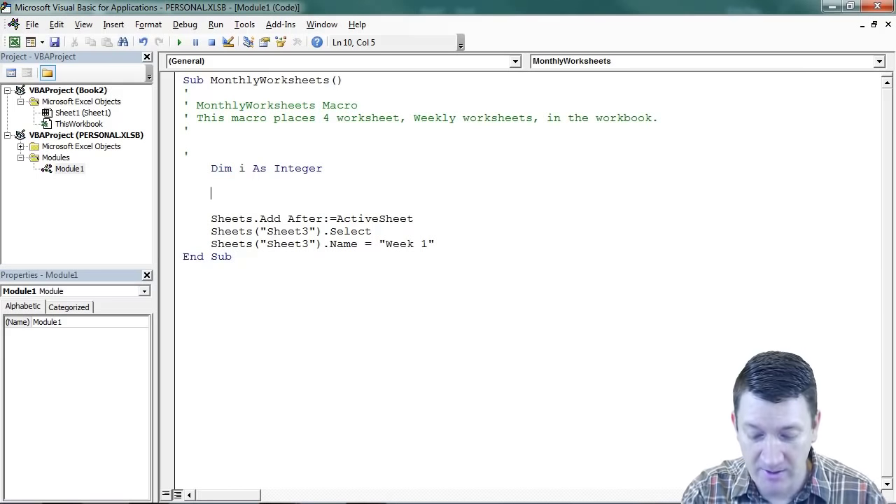
{"action": "type", "text": "i = 1"}
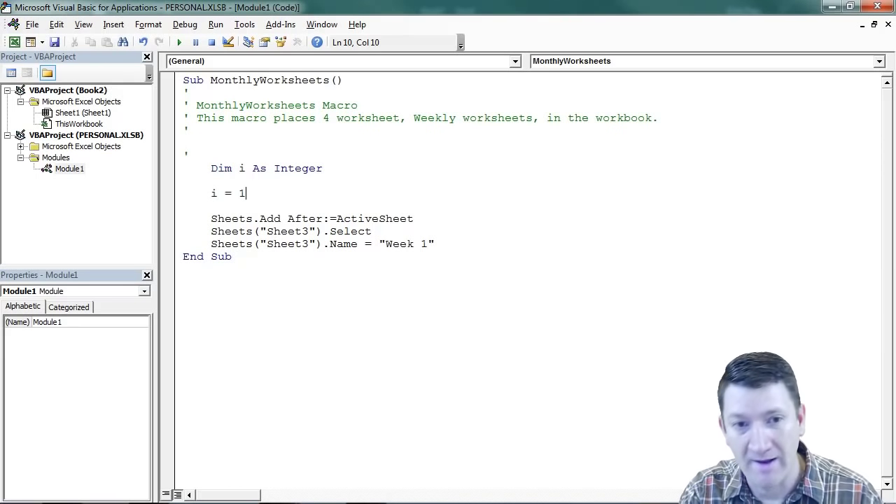
Step: Add a Do While block with the condition i <= "" and a closing Loop statement below the i = 1 line
{"action": "key", "text": "Return"}
{"action": "key", "text": "Return"}
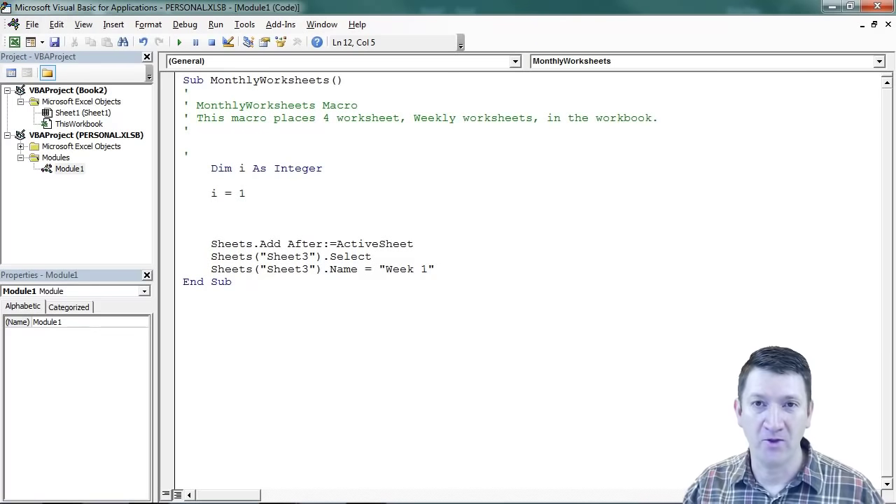
{"action": "type", "text": "do while"}
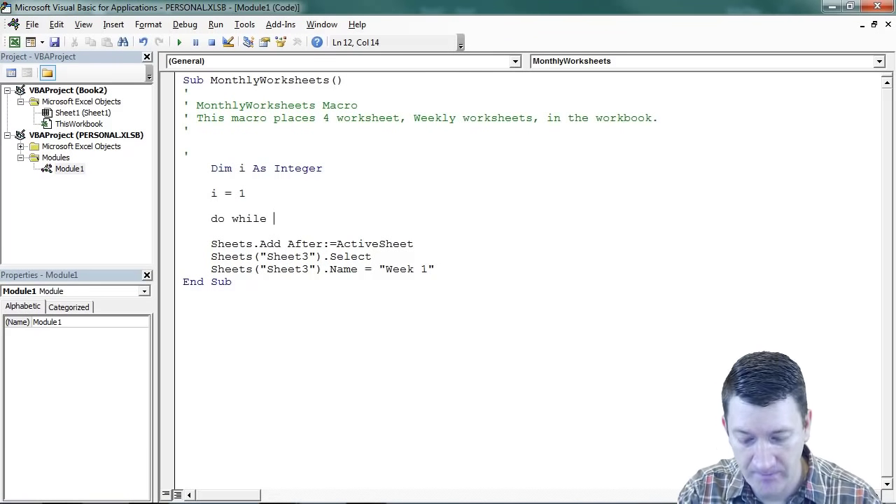
{"action": "type", "text": " i "}
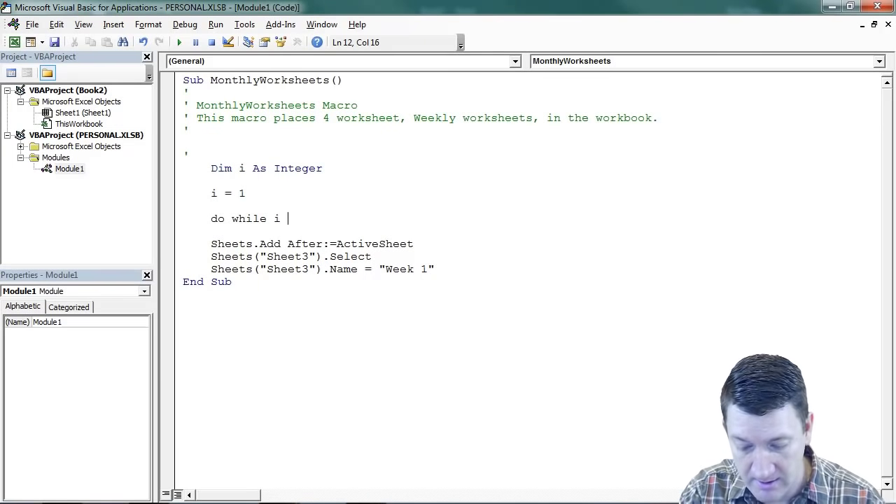
{"action": "type", "text": "<= "}
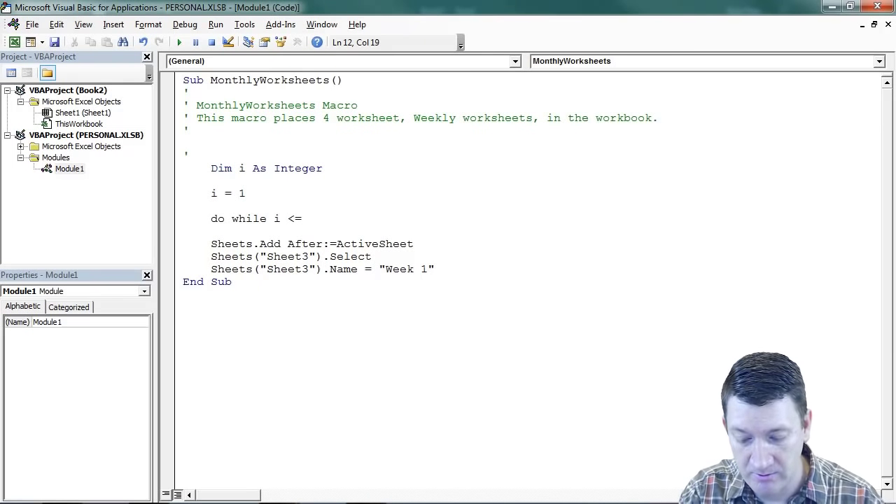
{"action": "type", "text": "\"\""}
{"action": "key", "text": "Return"}
{"action": "key", "text": "Return"}
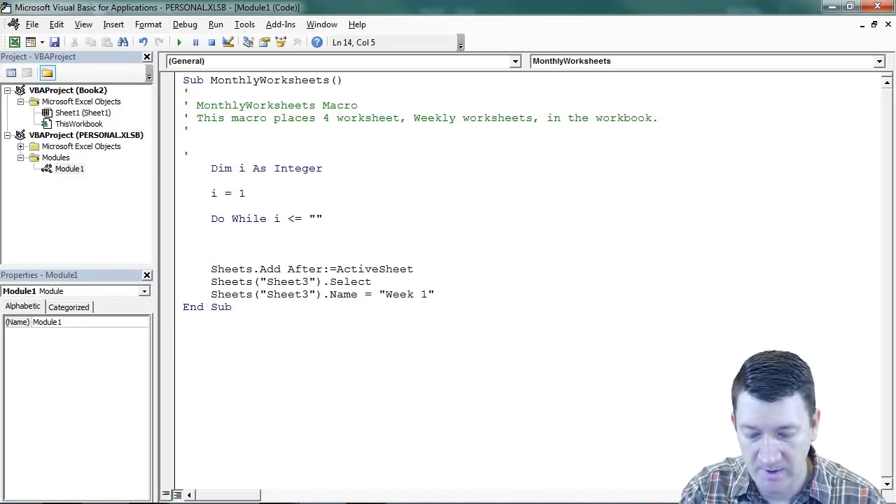
{"action": "type", "text": "loop"}
{"action": "key", "text": "Up"}
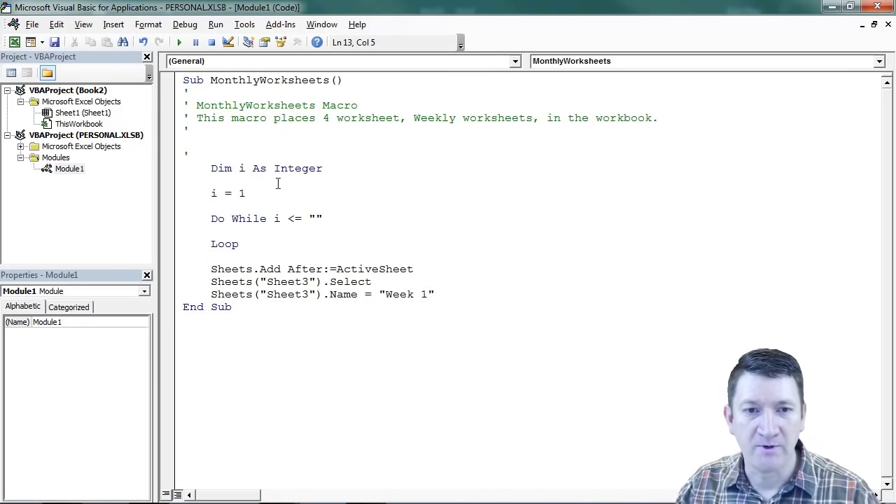
Step: Indent the blank line between the Do While and Loop statements by one level
{"action": "left_click", "coordinate": [209, 218]}
{"action": "left_click_drag", "start_coordinate": [209, 218], "coordinate": [326, 218]}
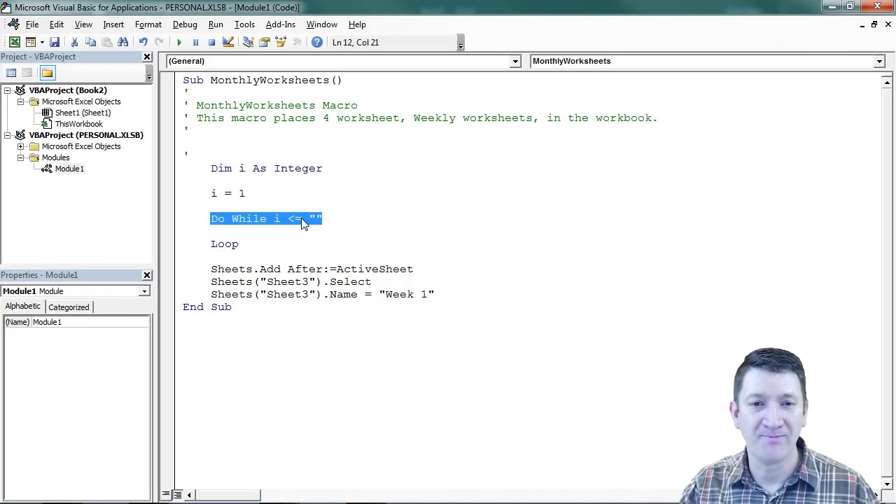
{"action": "left_click", "coordinate": [248, 231]}
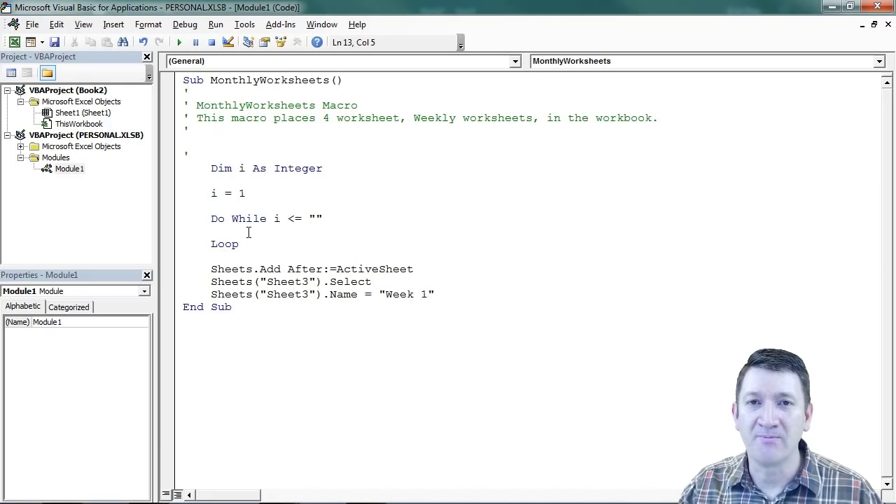
{"action": "left_click", "coordinate": [233, 245]}
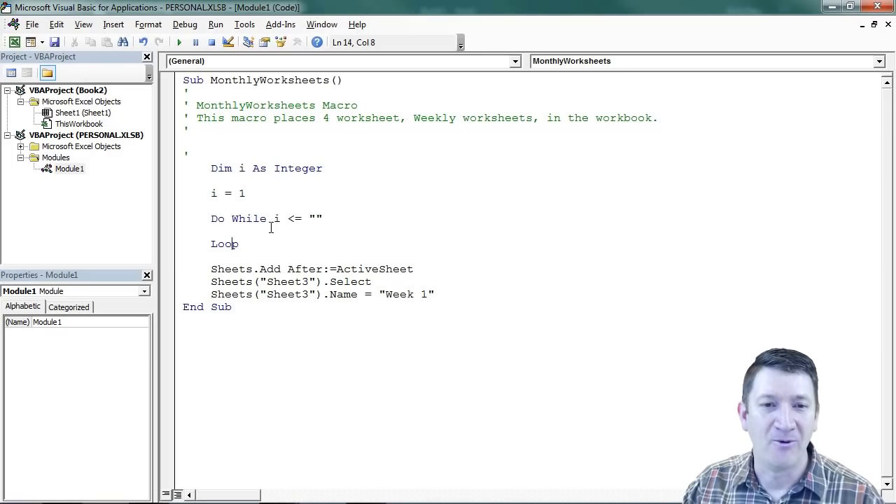
{"action": "left_click", "coordinate": [271, 230]}
{"action": "key", "text": "Tab"}
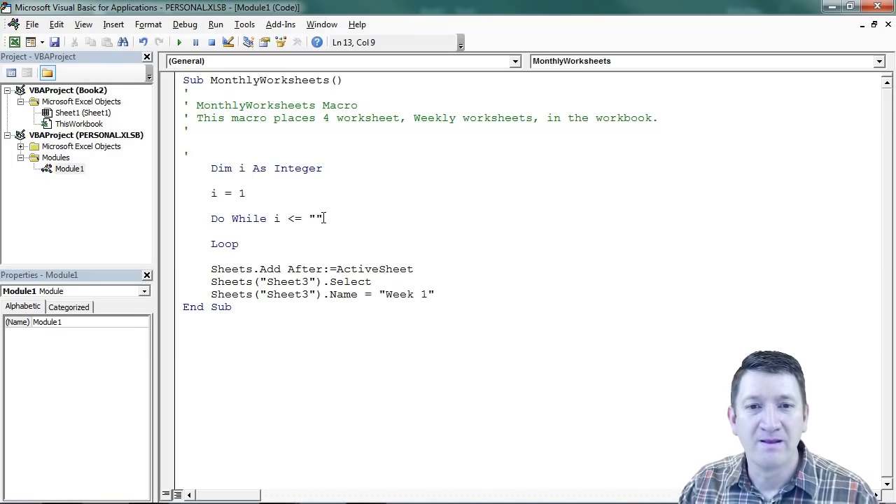
Step: Replace the empty quotes in the Do While condition with 4 so that it reads i <= 4
{"action": "left_click_drag", "start_coordinate": [323, 220], "coordinate": [309, 219]}
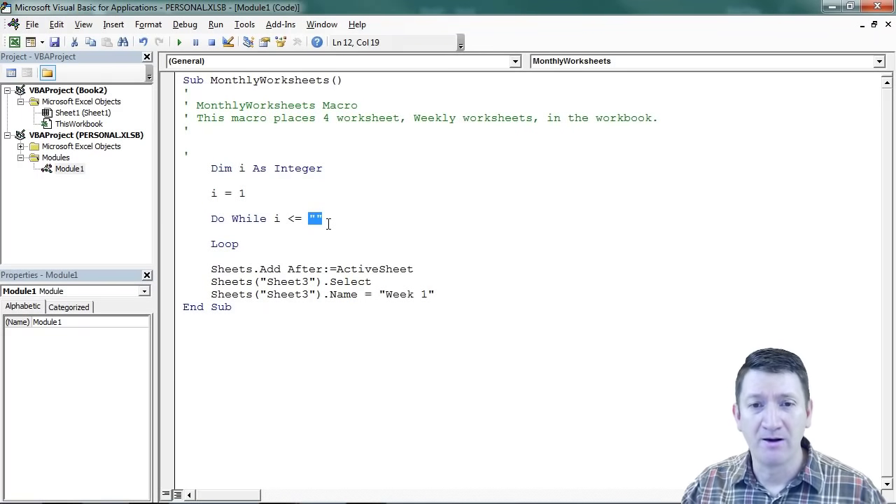
{"action": "left_click_drag", "start_coordinate": [441, 294], "coordinate": [213, 270]}
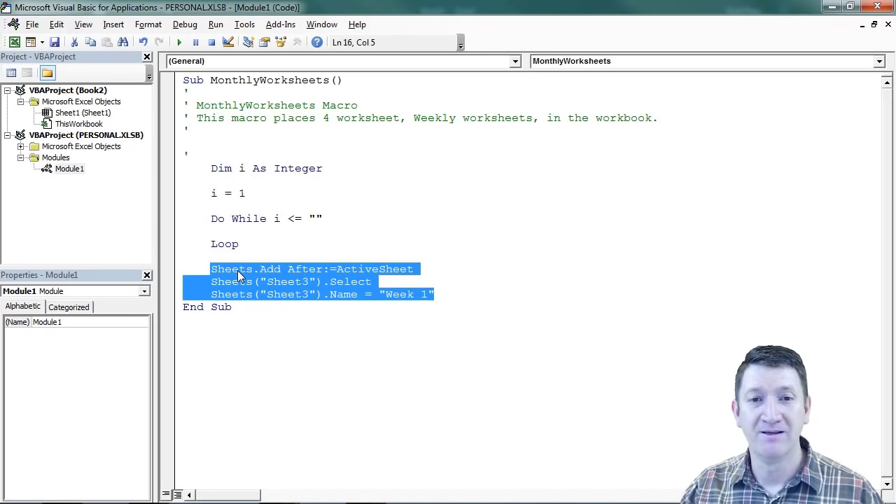
{"action": "double_click", "coordinate": [315, 218]}
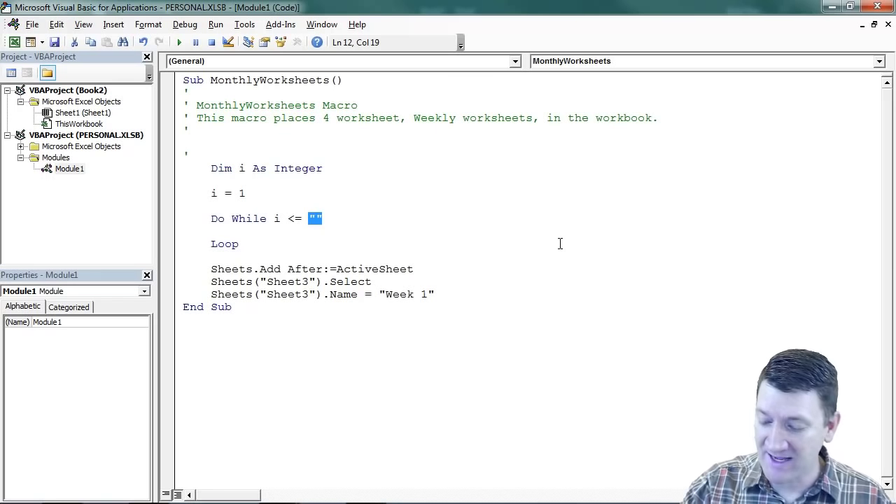
{"action": "type", "text": "4"}
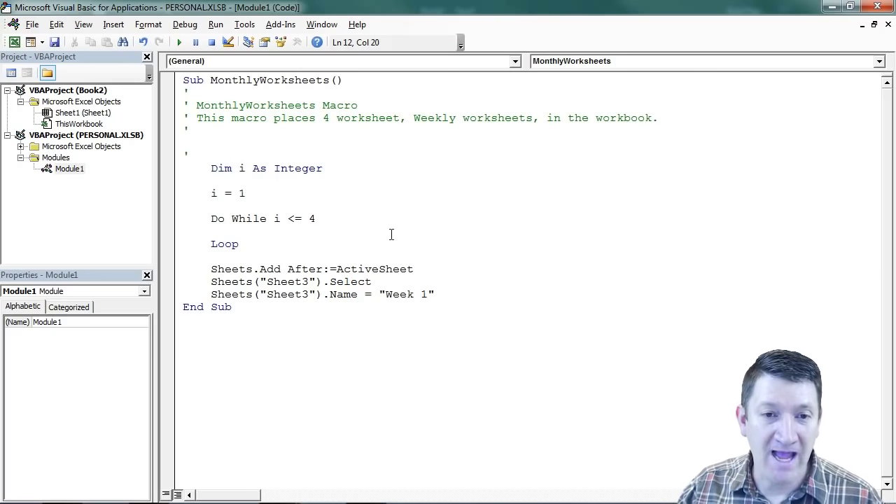
Step: Move the Sheets.Add After:=ActiveSheet line onto the indented line inside the Do While loop
{"action": "left_click", "coordinate": [283, 231]}
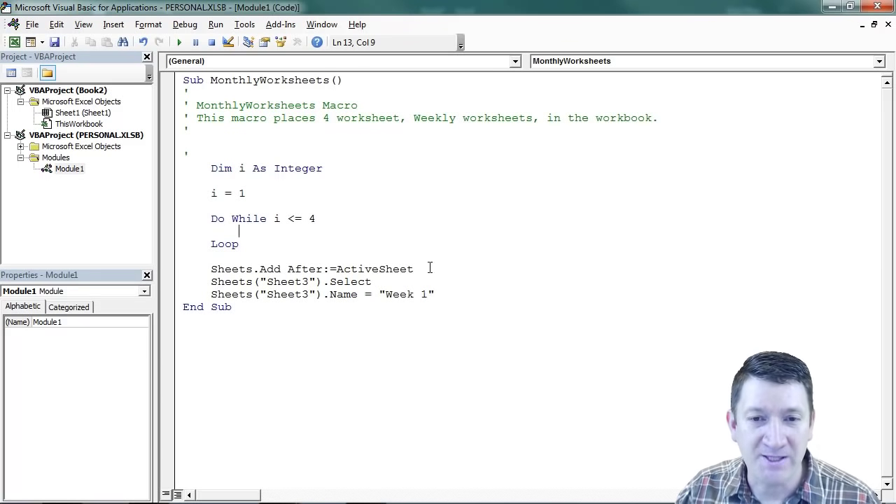
{"action": "left_click_drag", "start_coordinate": [414, 269], "coordinate": [207, 271]}
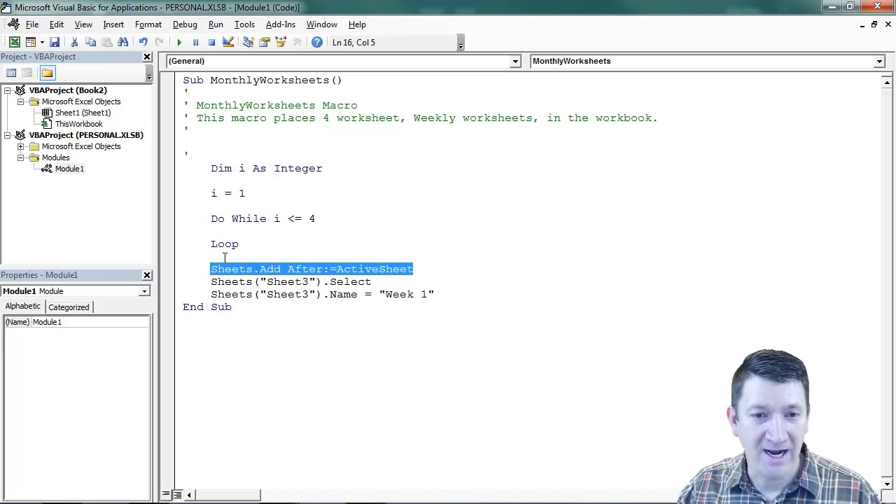
{"action": "key", "text": "ctrl+x"}
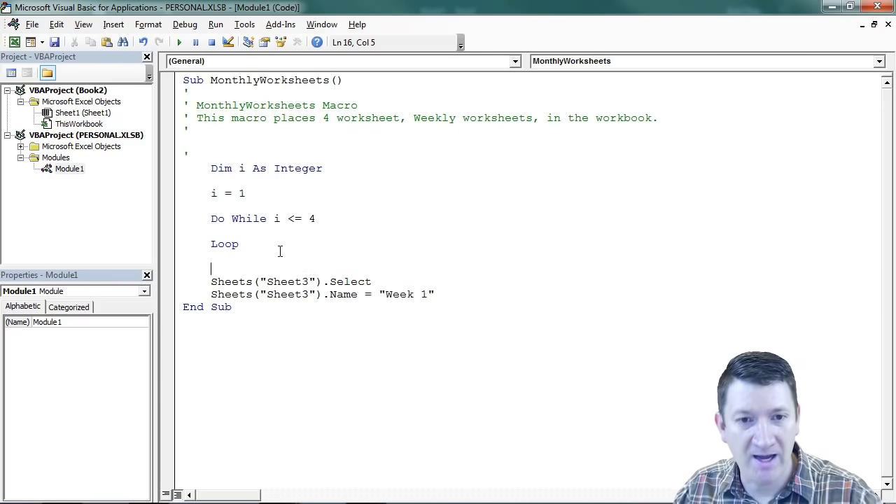
{"action": "left_click", "coordinate": [261, 230]}
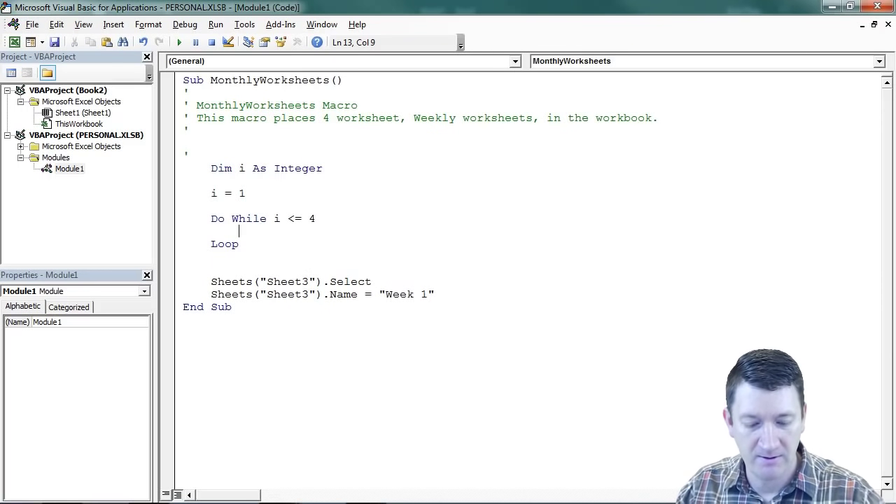
{"action": "key", "text": "ctrl+v"}
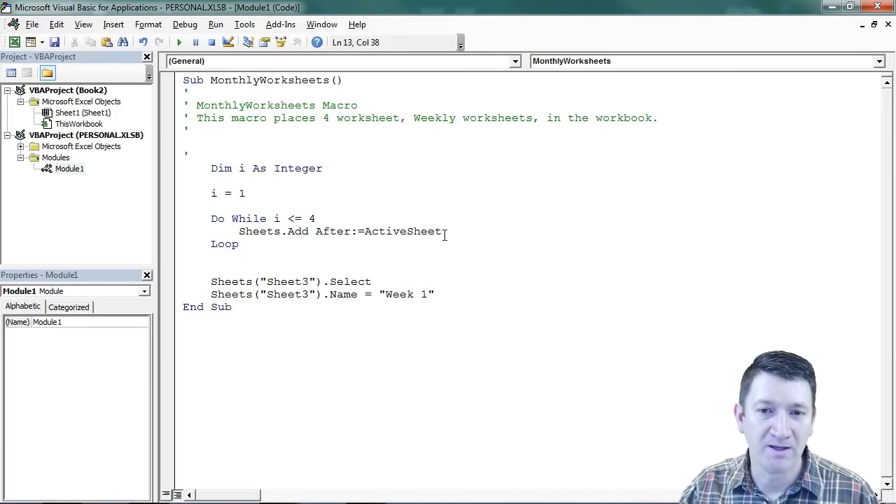
Step: Move the Sheets("Sheet3").Name = "Week 1" line into the loop, directly below the Sheets.Add line
{"action": "key", "text": "Return"}
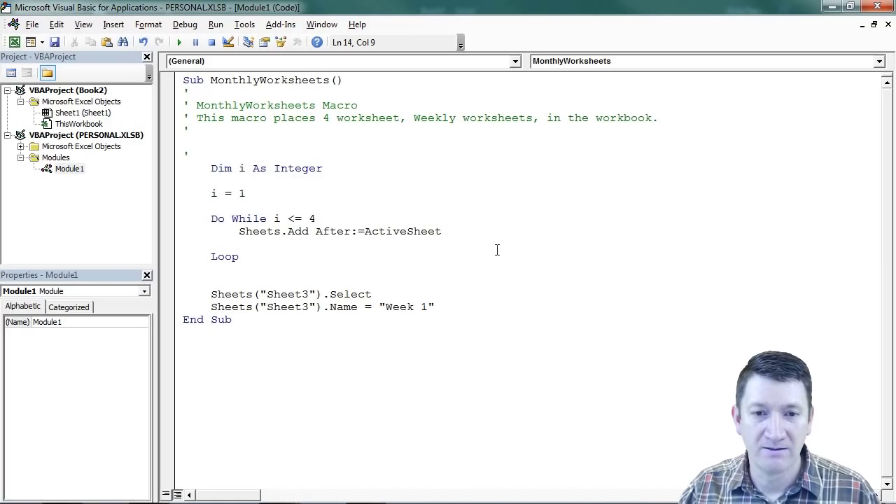
{"action": "left_click_drag", "start_coordinate": [435, 307], "coordinate": [213, 312]}
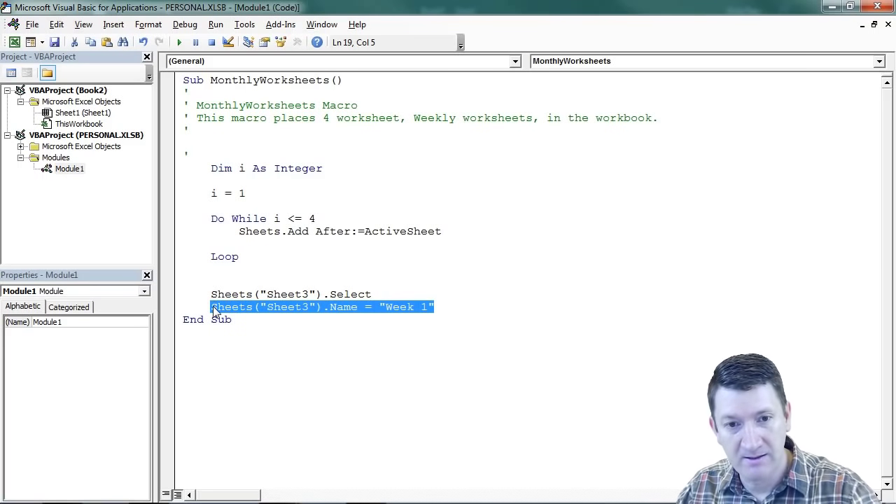
{"action": "key", "text": "ctrl+x"}
{"action": "left_click", "coordinate": [256, 245]}
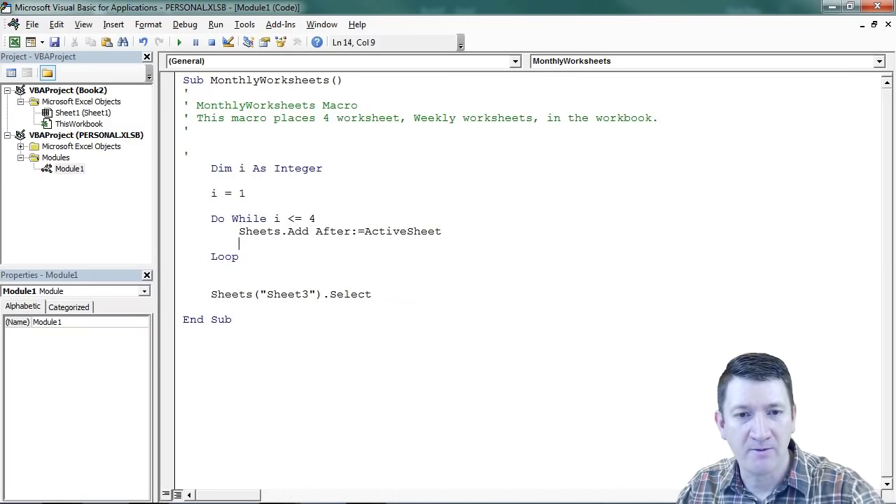
{"action": "key", "text": "ctrl+v"}
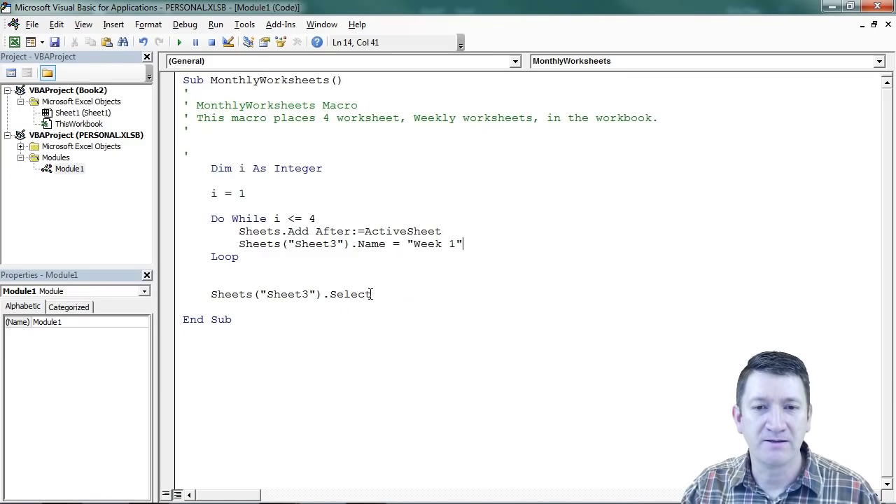
Step: Delete the Sheets("Sheet3").Select line and the surplus blank lines below the Loop statement
{"action": "left_click_drag", "start_coordinate": [372, 294], "coordinate": [167, 292]}
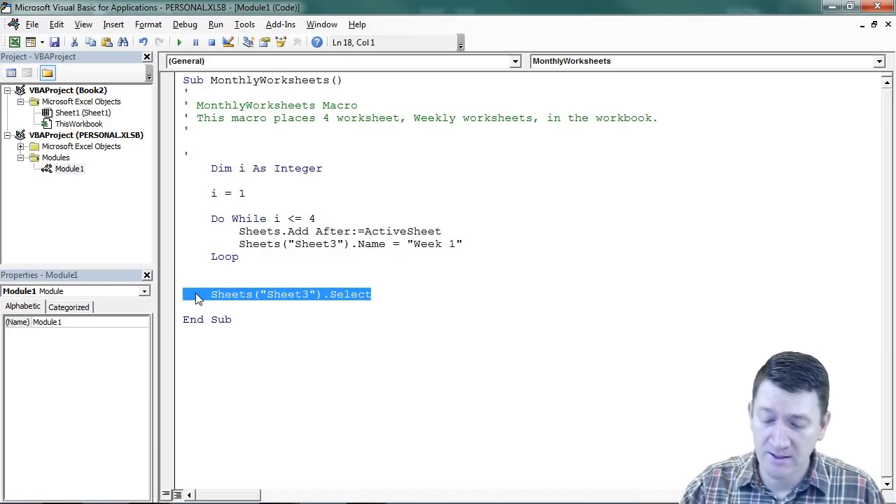
{"action": "key", "text": "BackSpace"}
{"action": "key", "text": "BackSpace"}
{"action": "key", "text": "BackSpace"}
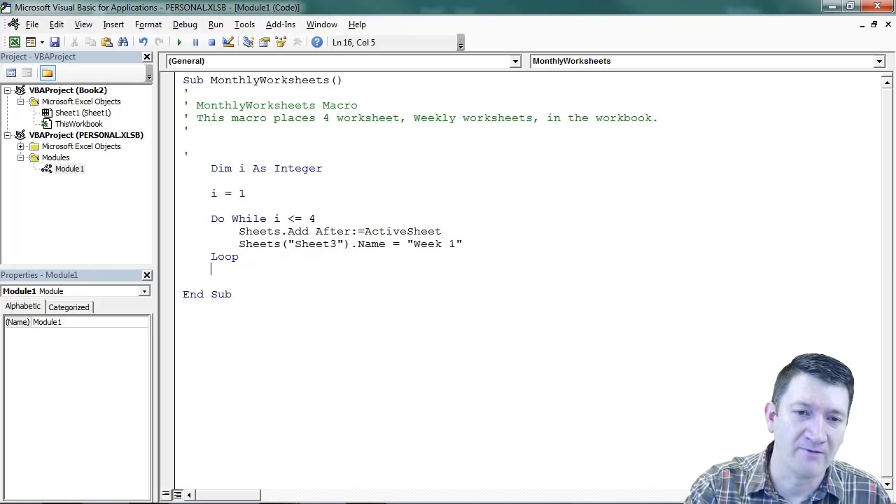
{"action": "key", "text": "BackSpace"}
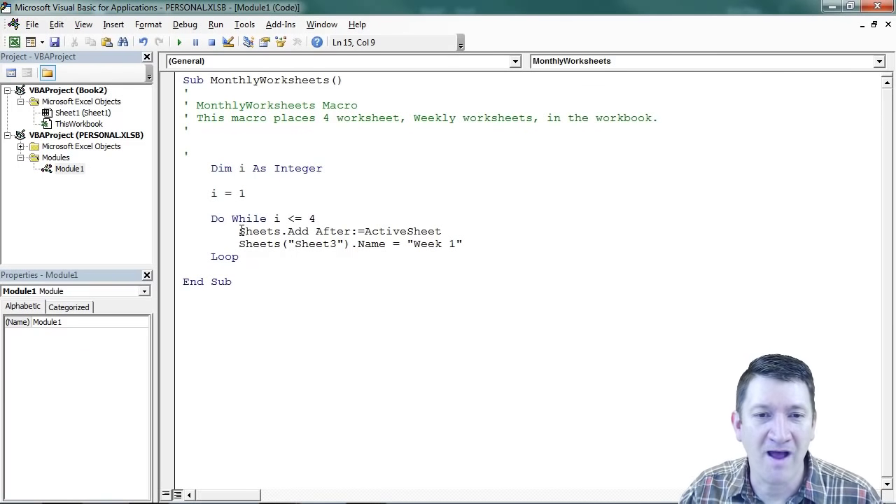
Step: Replace Sheets("Sheet3") with ActiveSheet in the naming line inside the loop
{"action": "left_click_drag", "start_coordinate": [240, 231], "coordinate": [448, 231]}
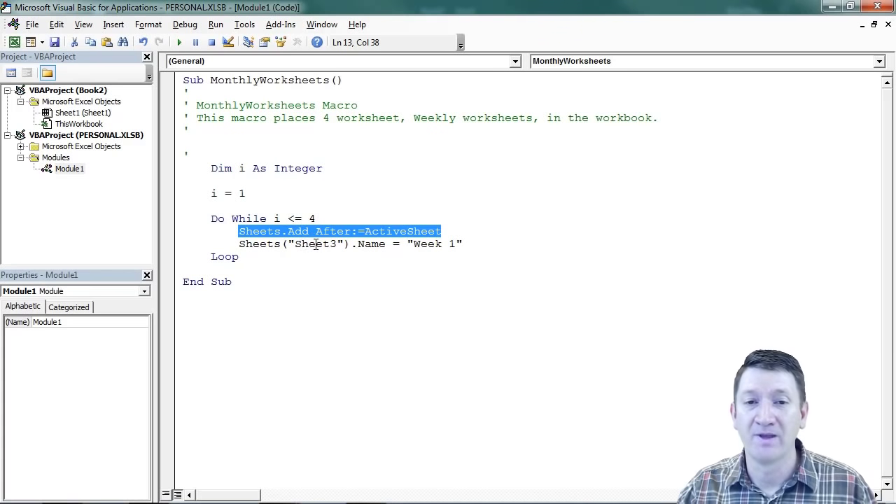
{"action": "left_click_drag", "start_coordinate": [336, 243], "coordinate": [299, 248]}
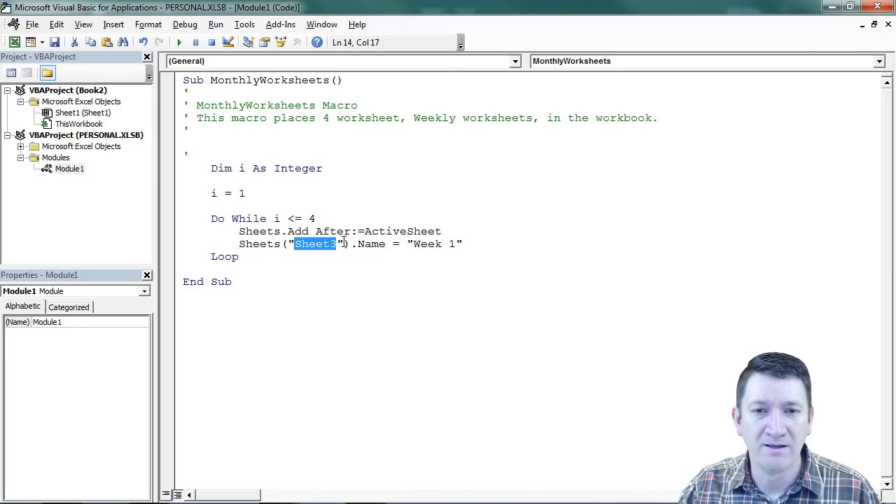
{"action": "left_click_drag", "start_coordinate": [350, 244], "coordinate": [240, 248]}
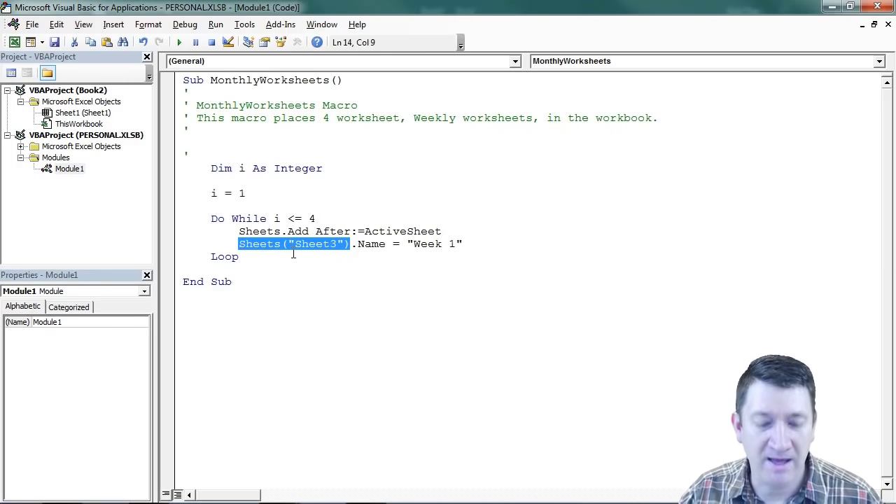
{"action": "type", "text": "acti"}
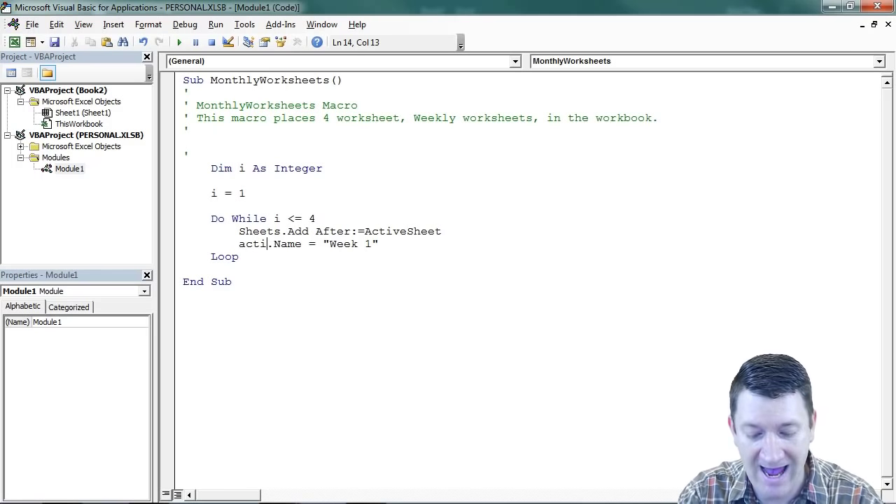
{"action": "type", "text": "vesheet"}
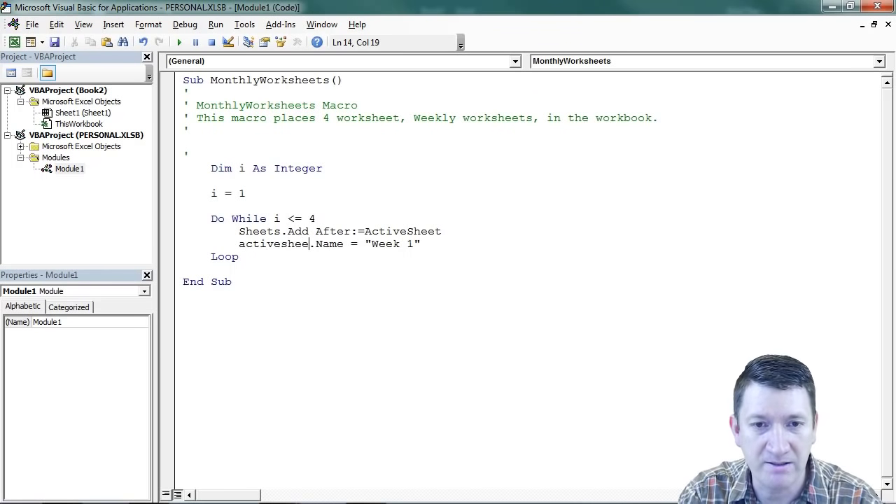
{"action": "key", "text": "Right"}
{"action": "key", "text": "Down"}
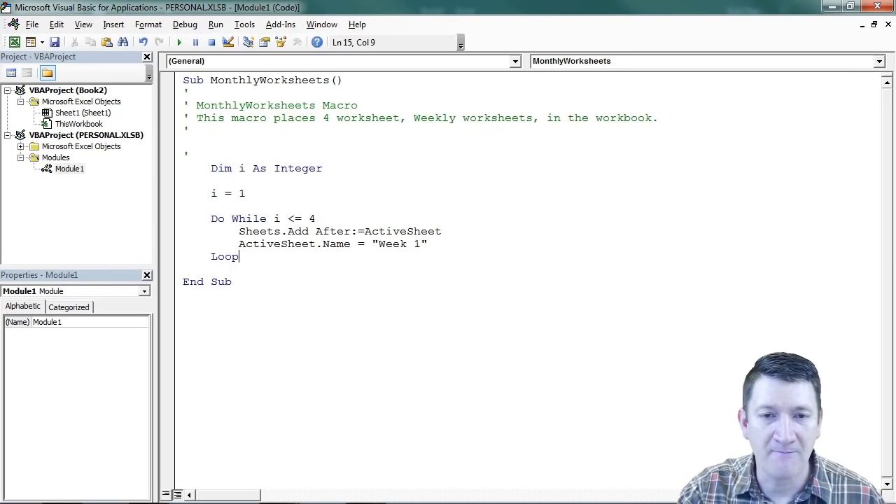
{"action": "double_click", "coordinate": [273, 247]}
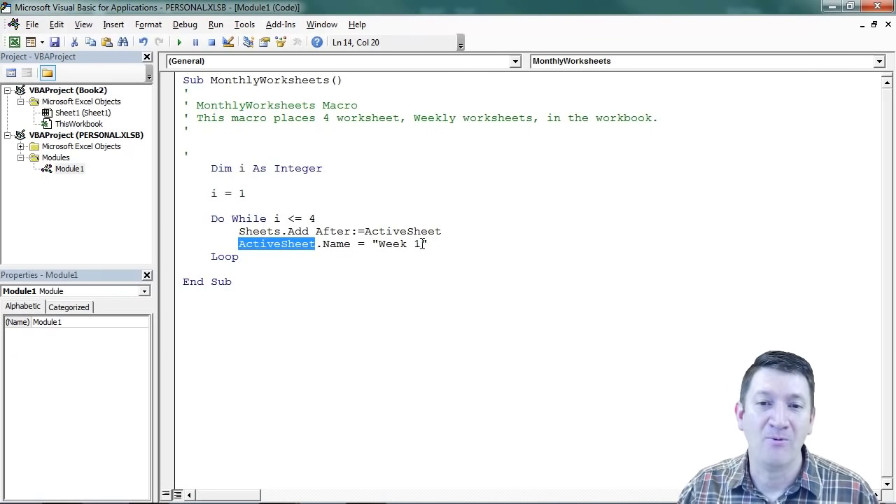
Step: Remove the 1 from the "Week 1" string, keeping the space after Week inside the quotes
{"action": "left_click_drag", "start_coordinate": [423, 244], "coordinate": [413, 244]}
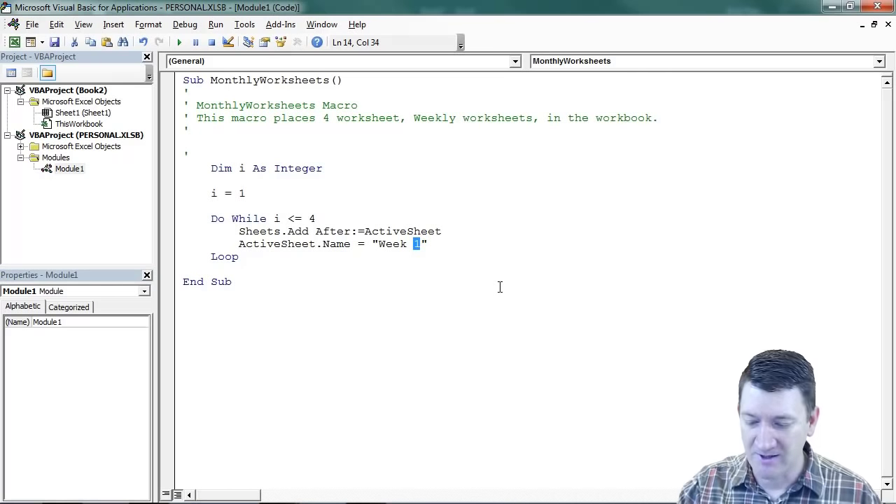
{"action": "key", "text": "BackSpace"}
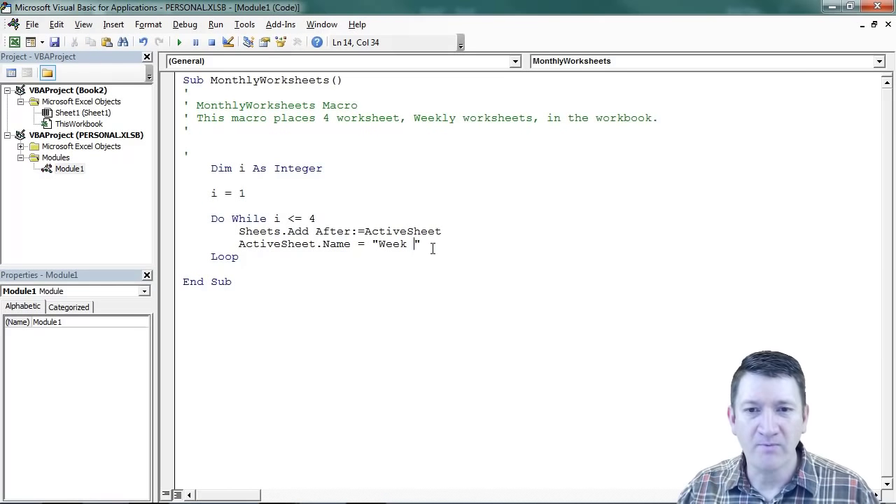
{"action": "key", "text": "End"}
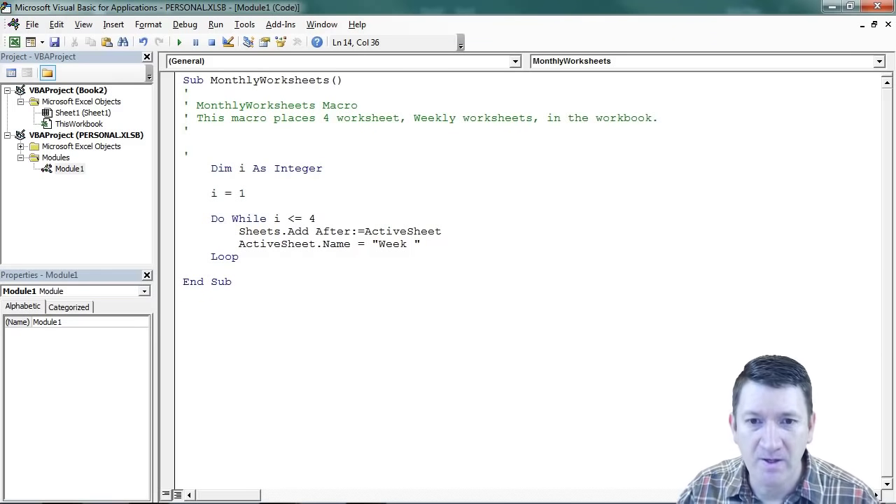
Step: Append & "#" after the "Week " string in the ActiveSheet.Name line
{"action": "left_click_drag", "start_coordinate": [373, 243], "coordinate": [424, 243]}
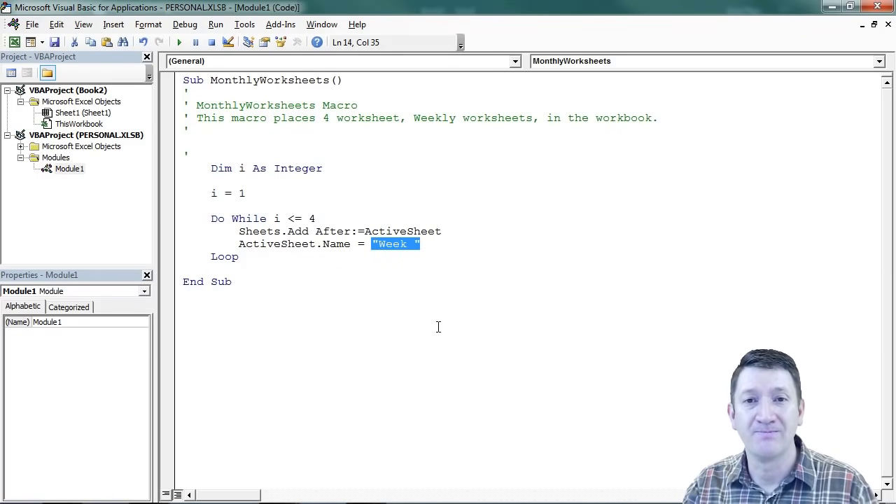
{"action": "left_click", "coordinate": [430, 245]}
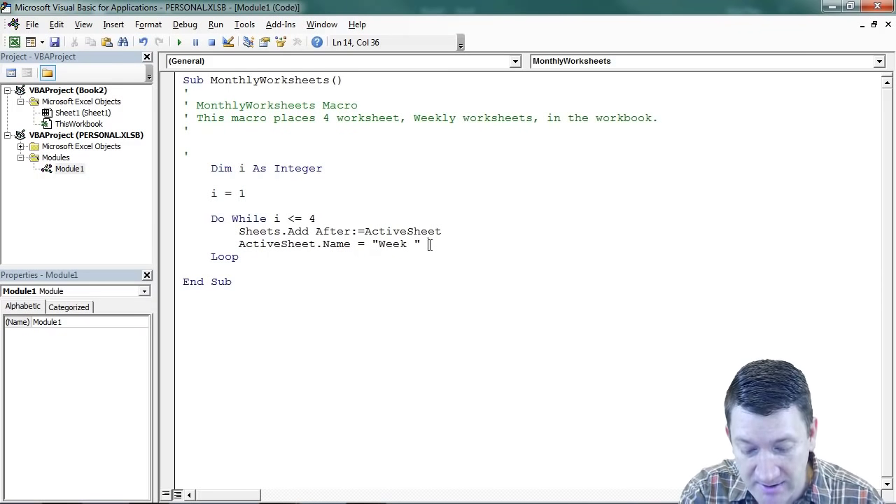
{"action": "type", "text": "&"}
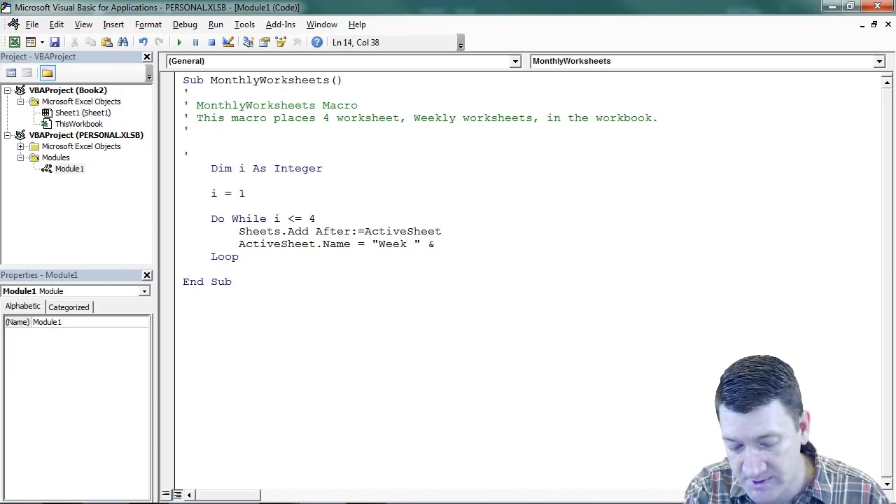
{"action": "type", "text": "#"}
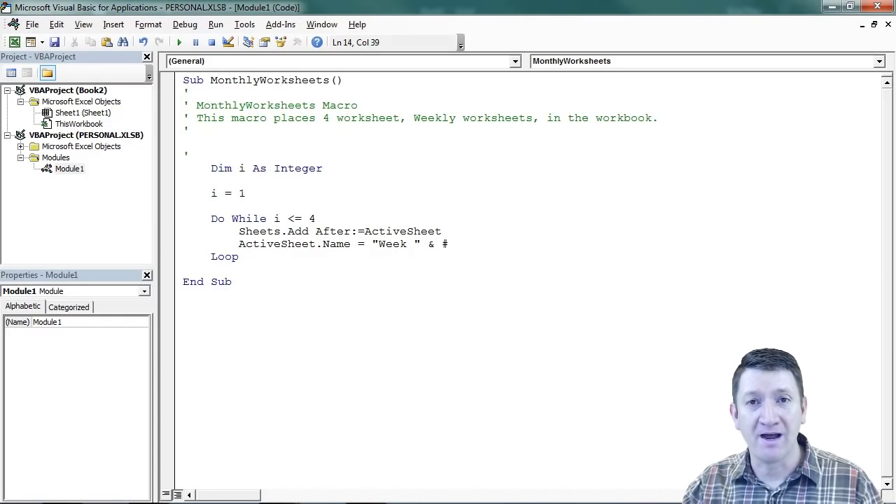
{"action": "type", "text": "\""}
{"action": "key", "text": "Left"}
{"action": "key", "text": "Left"}
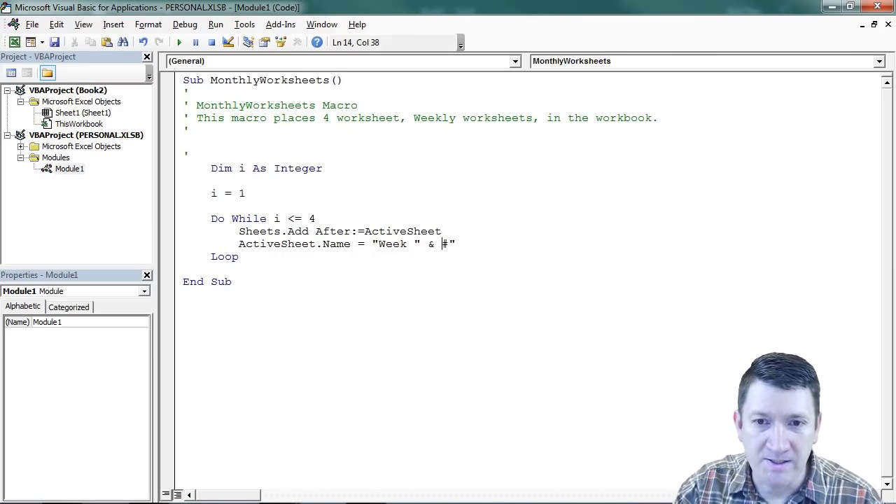
{"action": "type", "text": "\""}
{"action": "left_click", "coordinate": [475, 243]}
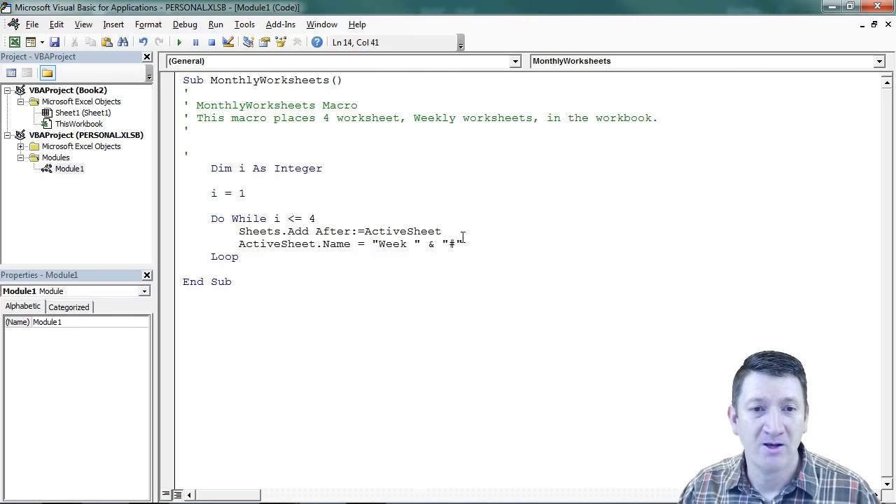
{"action": "double_click", "coordinate": [242, 168]}
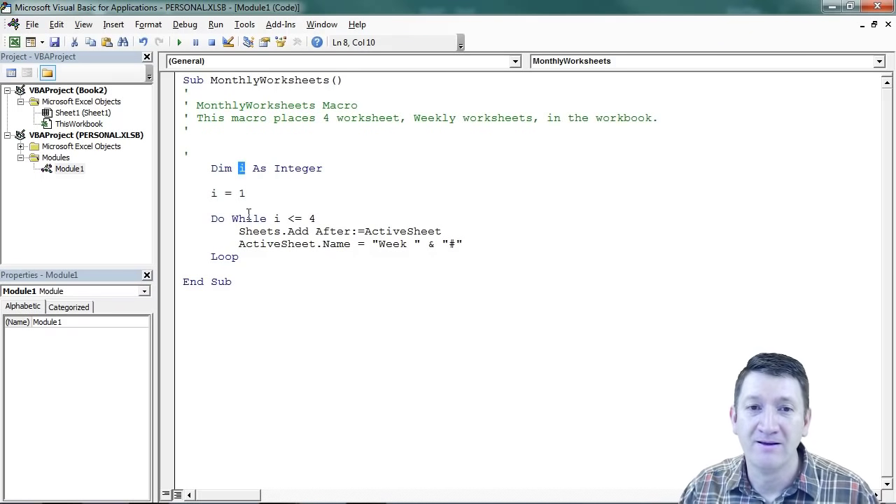
{"action": "left_click", "coordinate": [246, 193]}
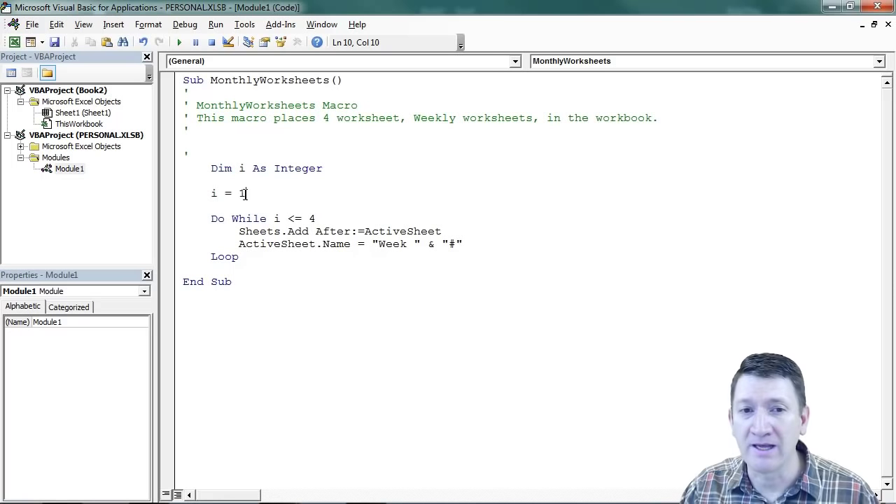
{"action": "left_click_drag", "start_coordinate": [246, 194], "coordinate": [238, 193]}
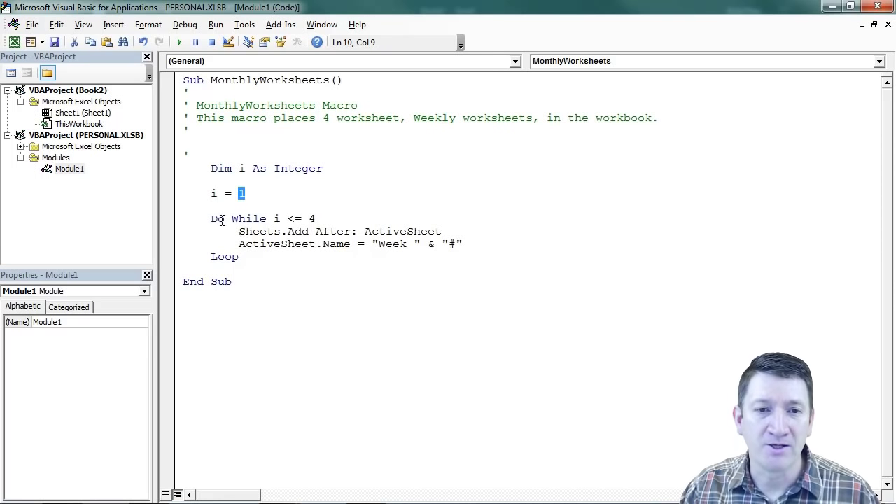
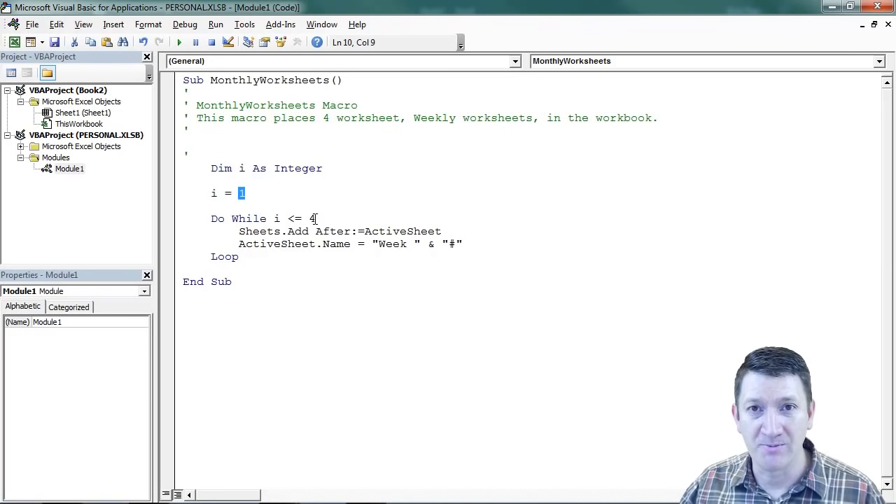
Step: Add the counter line i = i + 1 before Loop, separated from the naming line by a blank line
{"action": "left_click", "coordinate": [472, 245]}
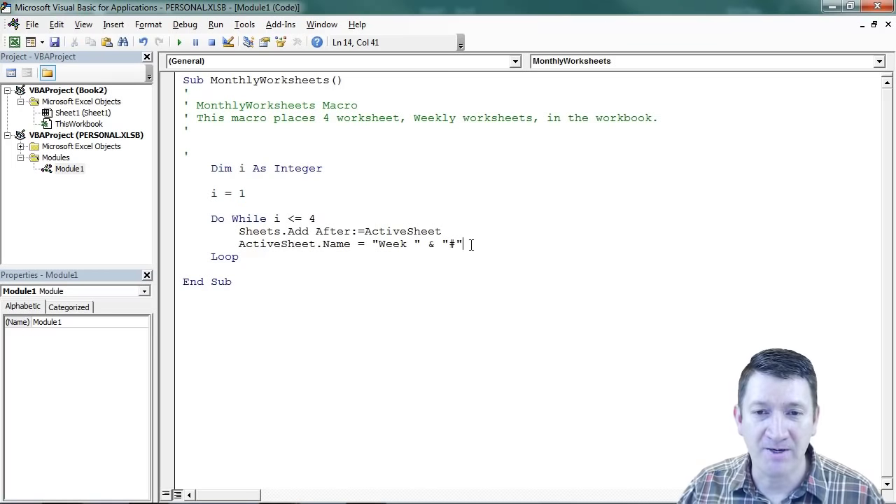
{"action": "key", "text": "Return"}
{"action": "key", "text": "Return"}
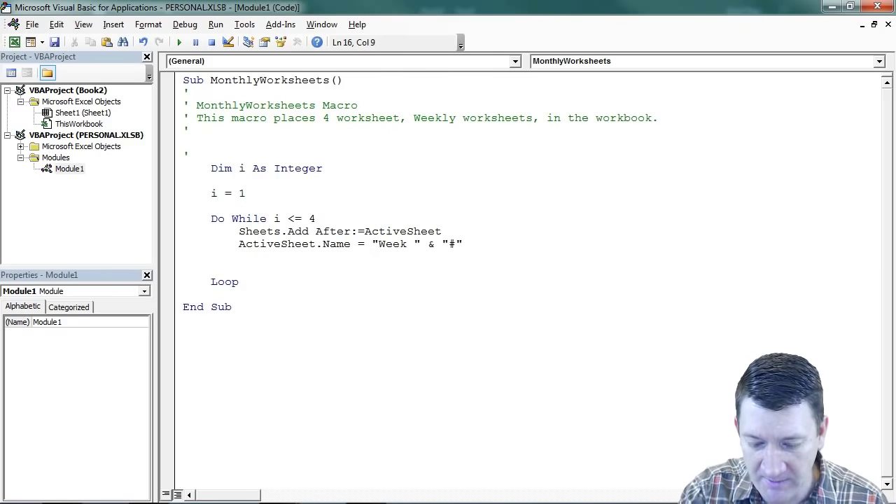
{"action": "type", "text": "i = i "}
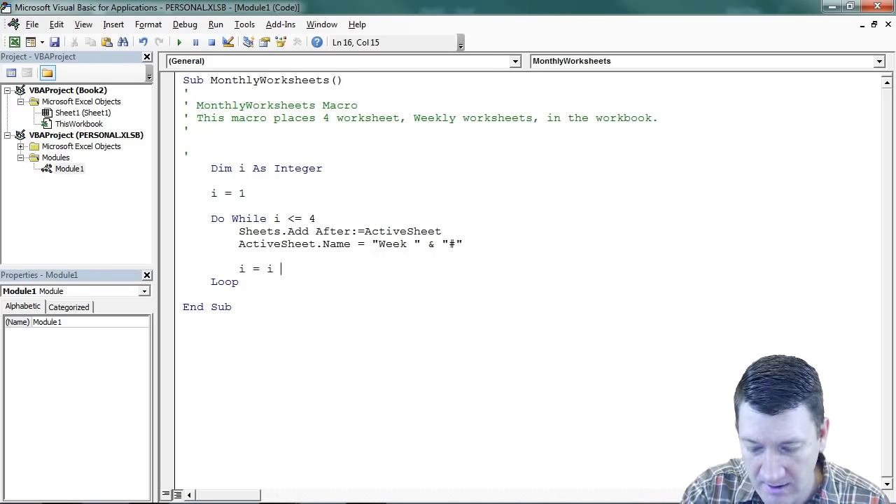
{"action": "type", "text": "+ 1"}
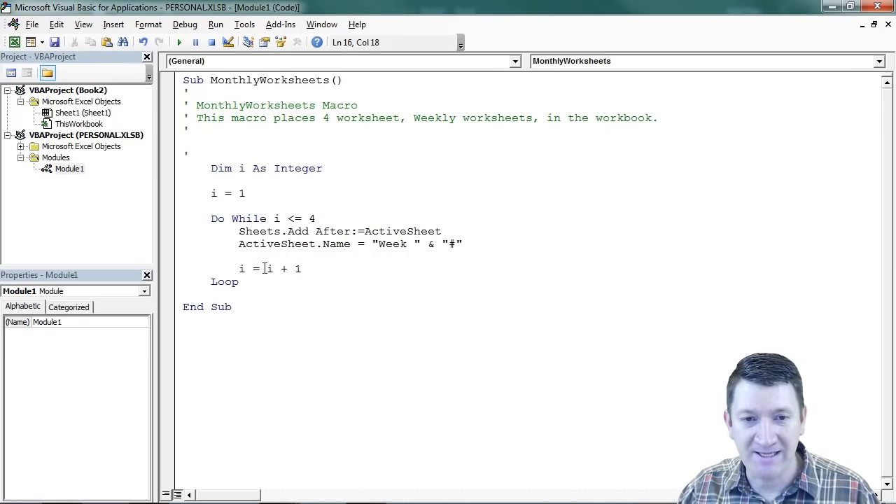
{"action": "double_click", "coordinate": [297, 269]}
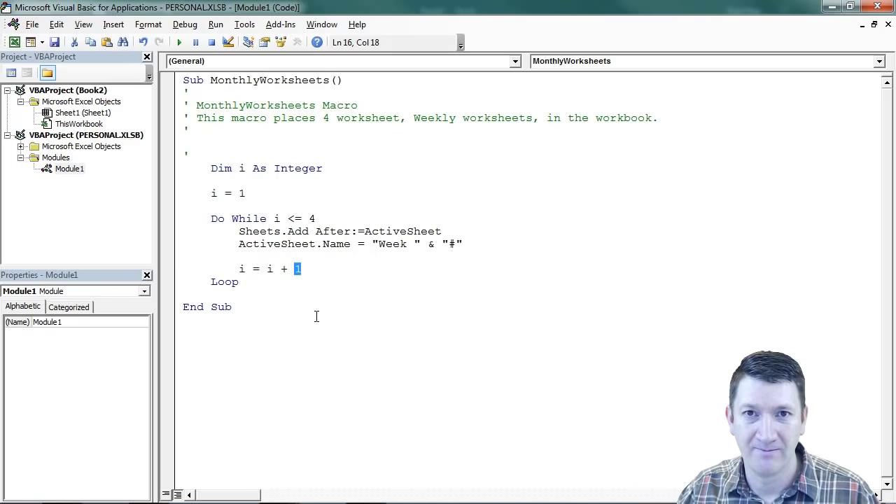
{"action": "double_click", "coordinate": [243, 269]}
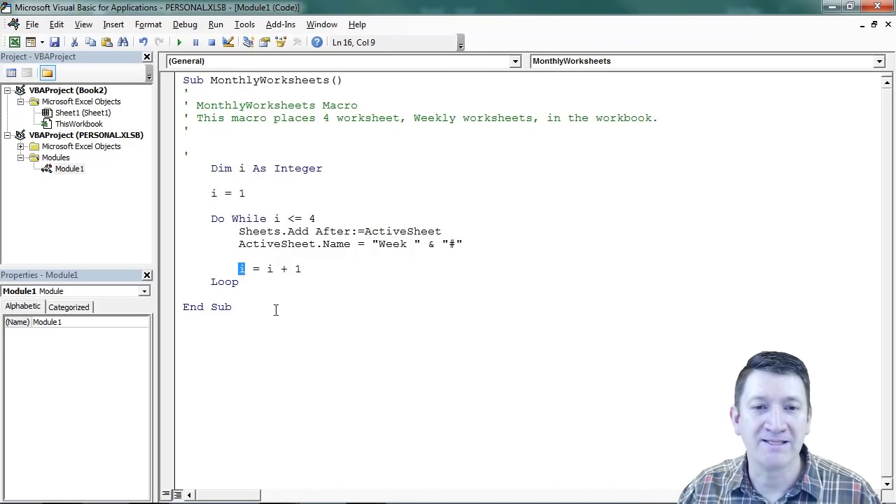
Step: Replace "#" with the variable i in the ActiveSheet.Name line
{"action": "left_click_drag", "start_coordinate": [463, 243], "coordinate": [442, 243]}
{"action": "type", "text": "i"}
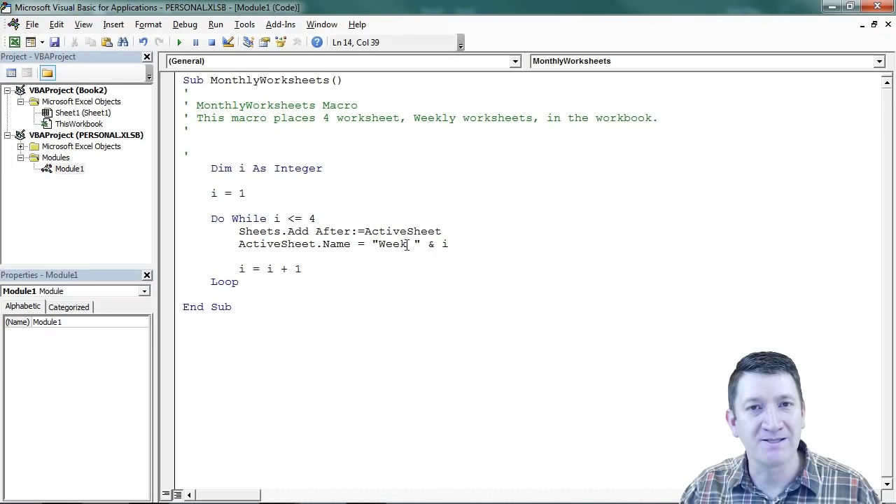
{"action": "double_click", "coordinate": [447, 243]}
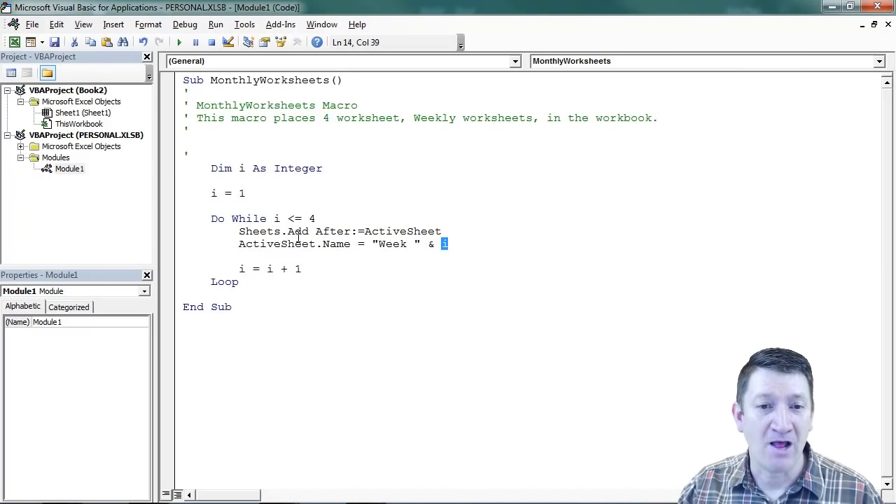
Step: Add the statement Worksheets(1).Delete below Loop after a blank line, and close the code editor to return to the workbook
{"action": "left_click", "coordinate": [259, 283]}
{"action": "key", "text": "Return"}
{"action": "key", "text": "Return"}
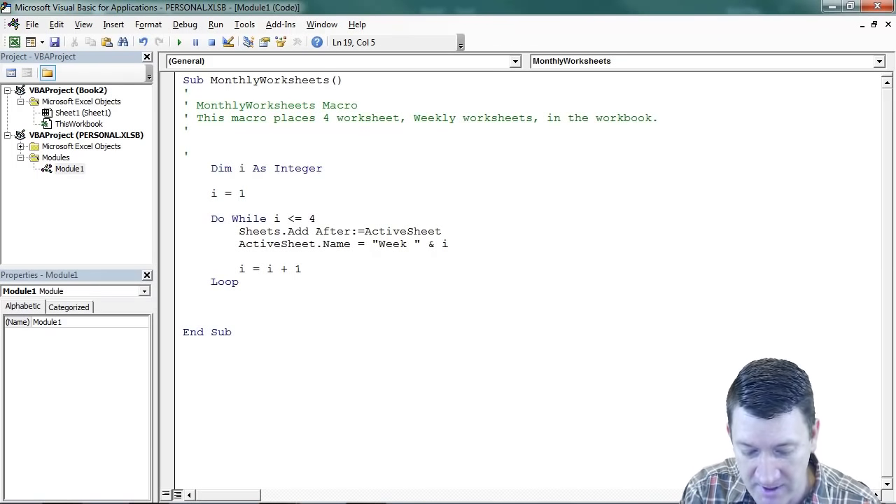
{"action": "type", "text": "wor"}
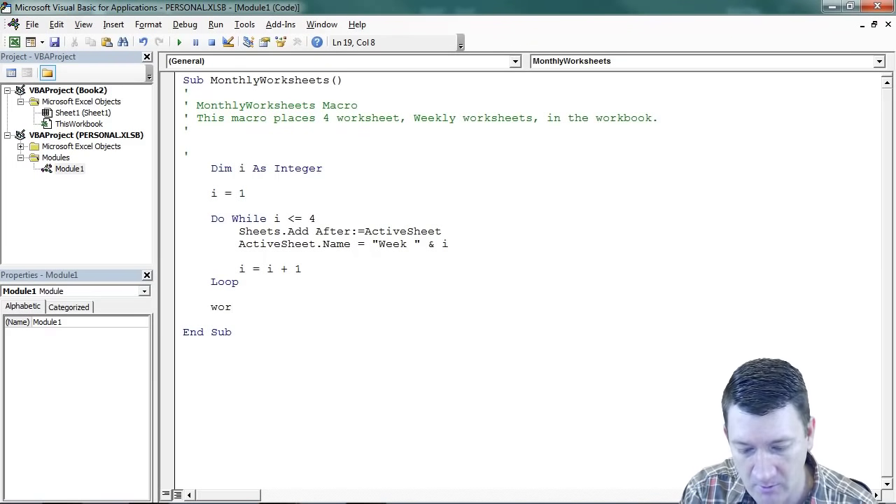
{"action": "type", "text": "ksheet"}
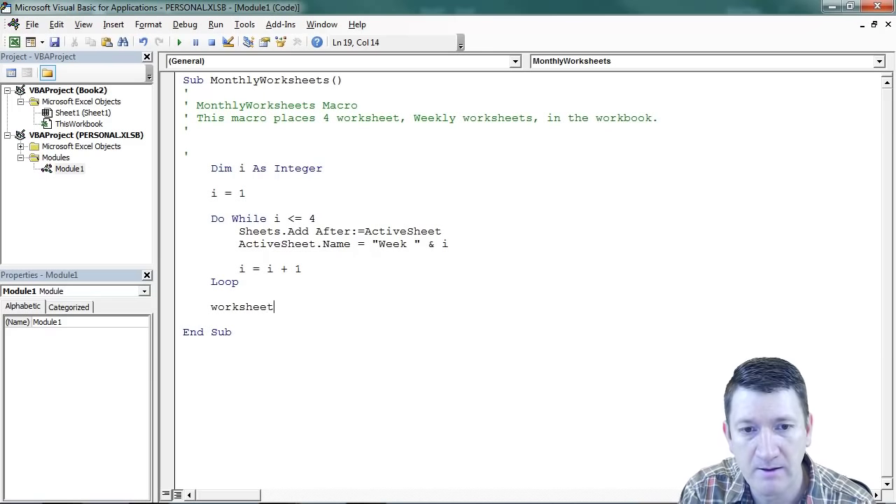
{"action": "type", "text": "s(1)"}
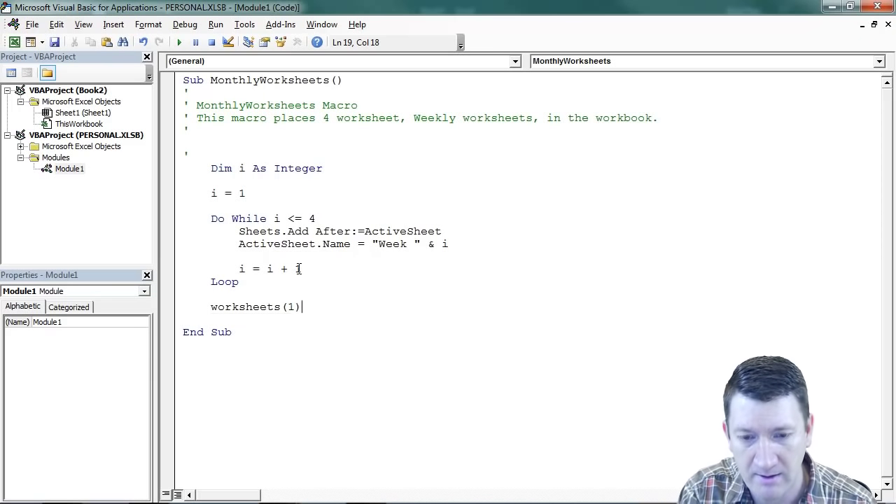
{"action": "type", "text": ".delete"}
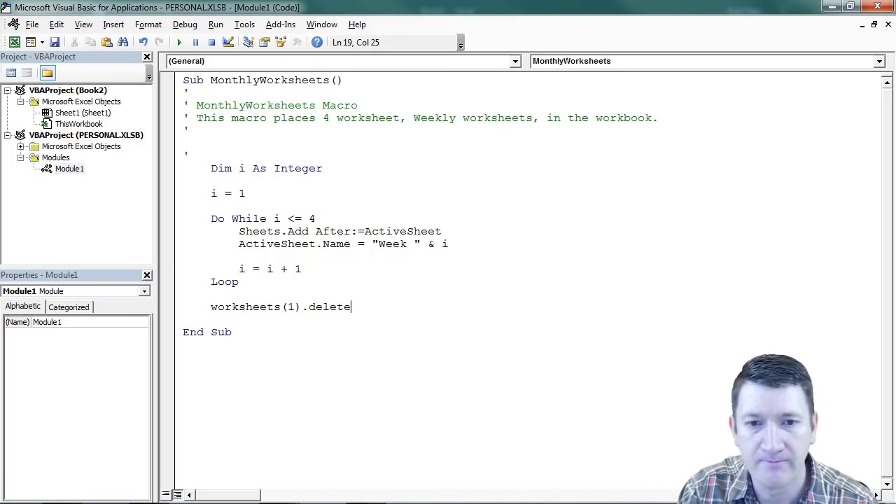
{"action": "key", "text": "Up"}
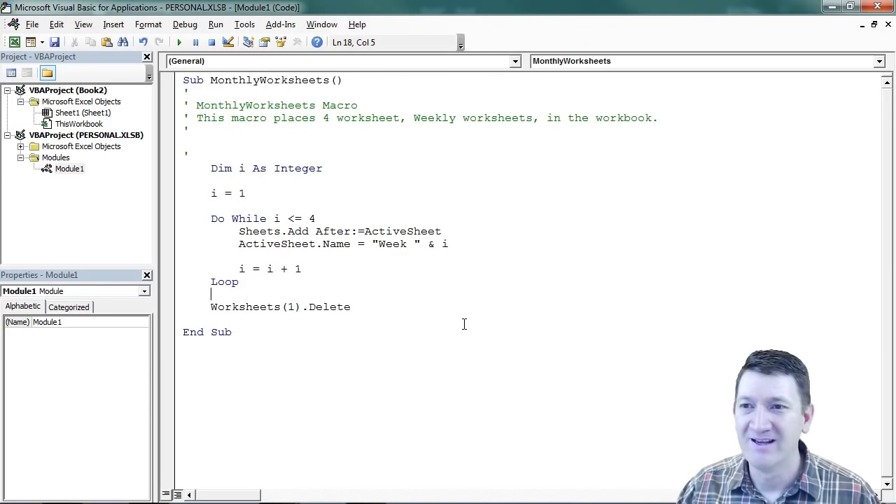
{"action": "left_click", "coordinate": [879, 7]}
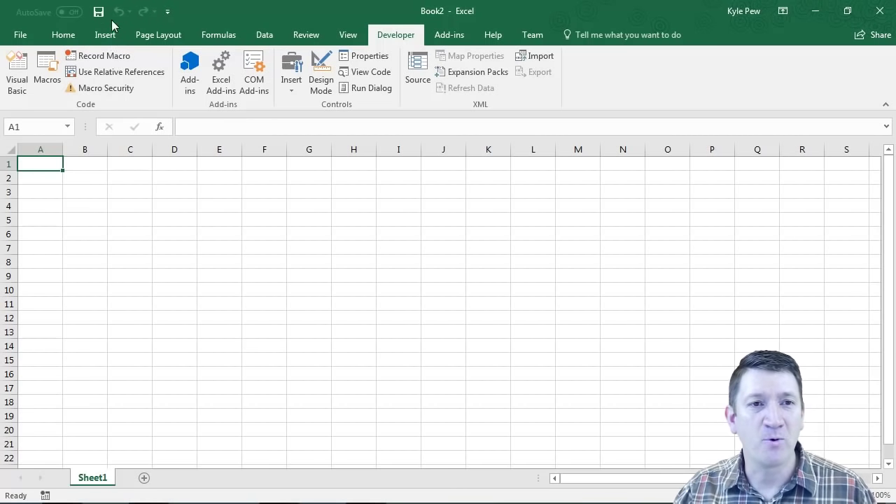
Step: Add the PERSONAL.XLSB!MonthlyWorksheets macro to the Quick Access Toolbar for all documents
{"action": "left_click", "coordinate": [168, 13]}
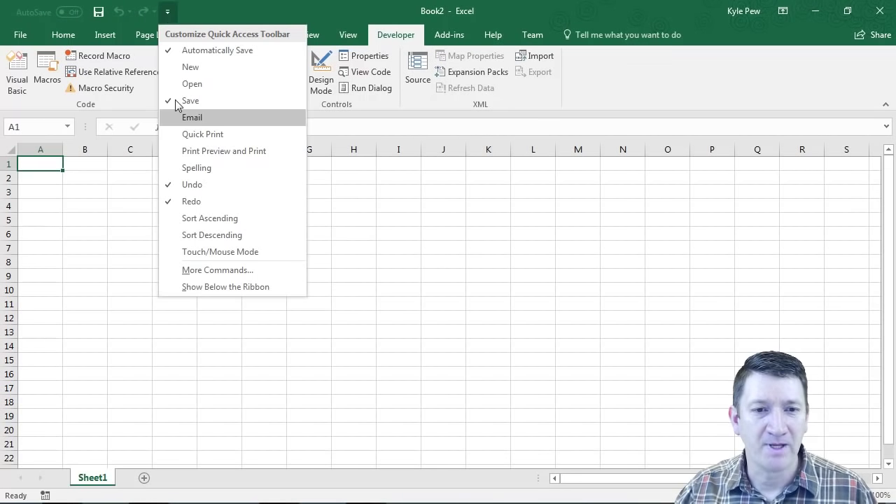
{"action": "left_click", "coordinate": [195, 271]}
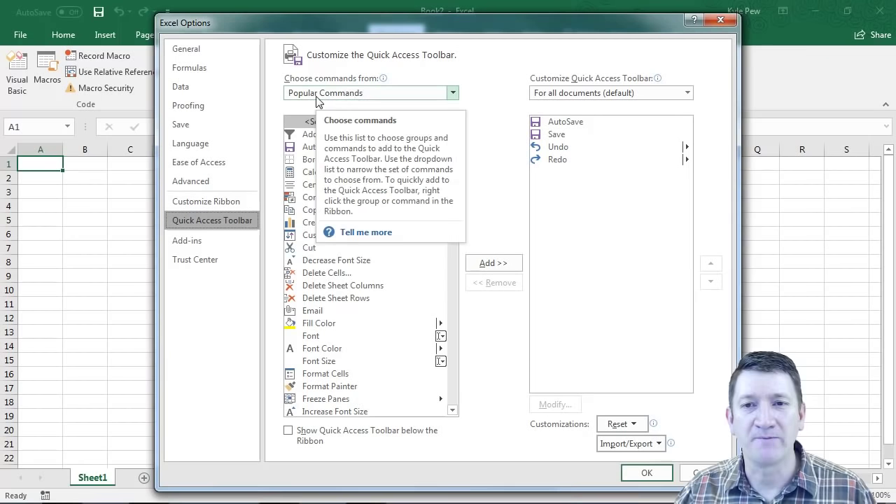
{"action": "left_click", "coordinate": [334, 94]}
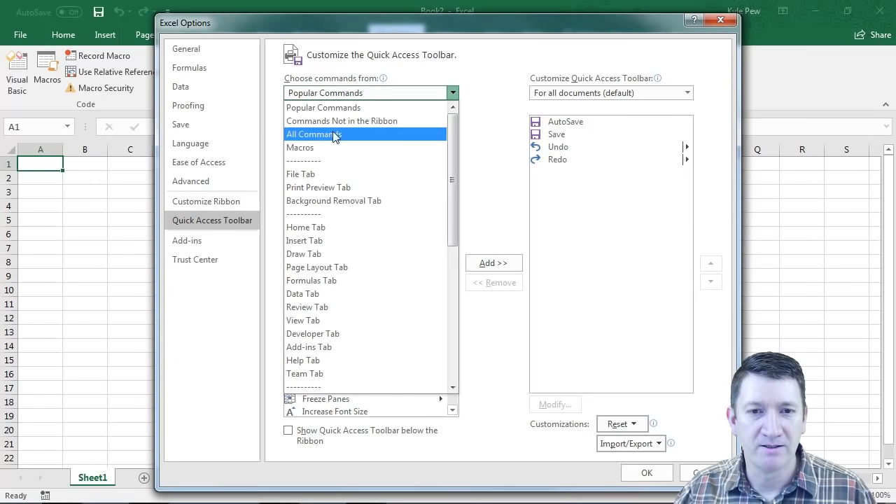
{"action": "left_click", "coordinate": [308, 148]}
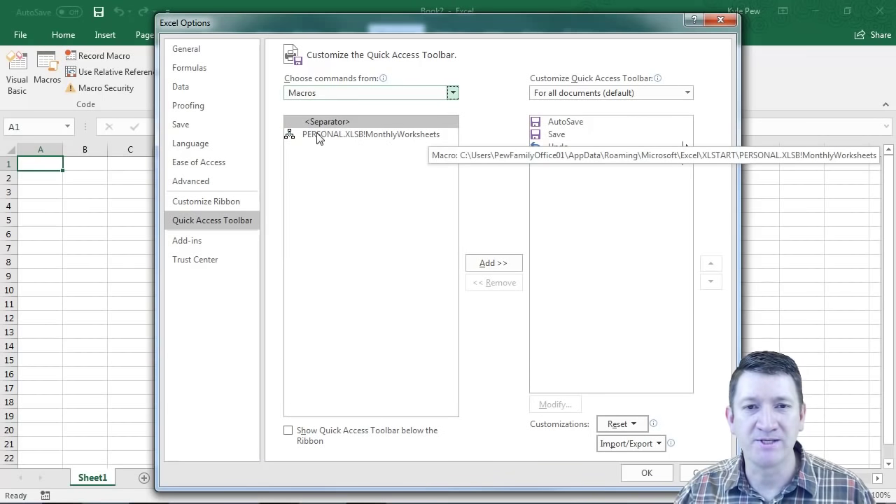
{"action": "left_click", "coordinate": [347, 140]}
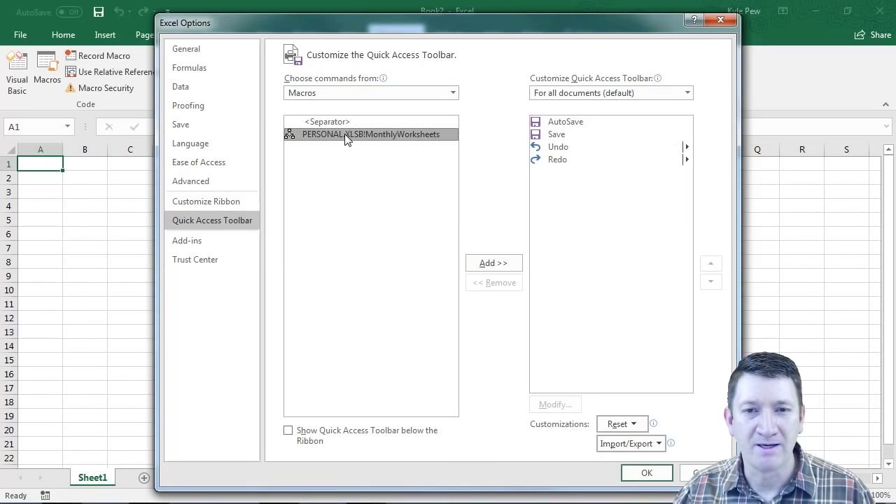
{"action": "left_click", "coordinate": [492, 263]}
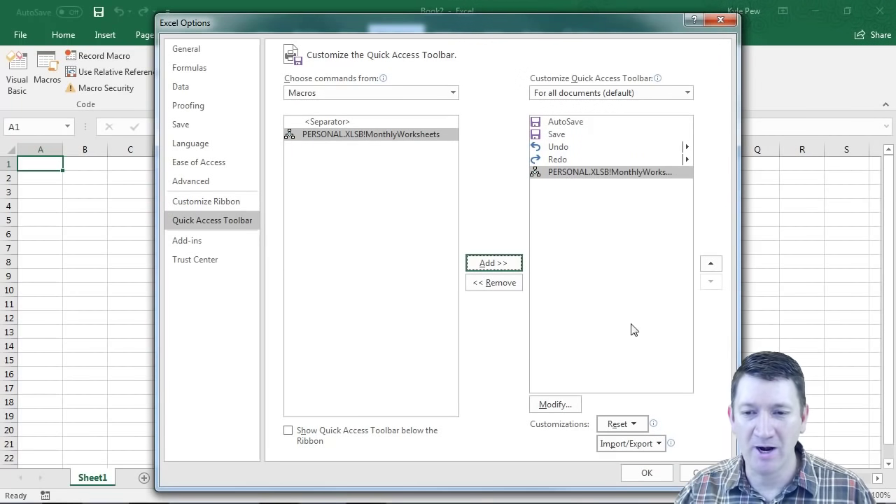
{"action": "left_click", "coordinate": [647, 473]}
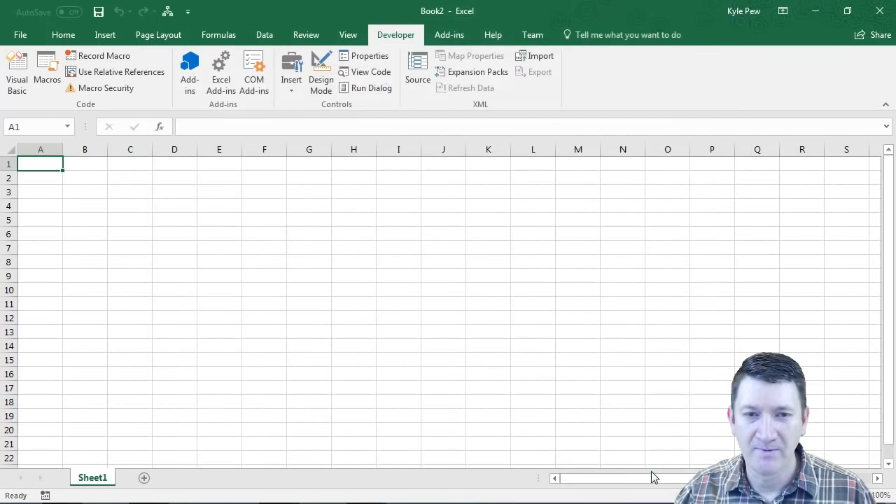
Step: Run the MonthlyWorksheets macro from the Quick Access Toolbar in Book2 and confirm deleting Sheet1
{"action": "left_click", "coordinate": [168, 14]}
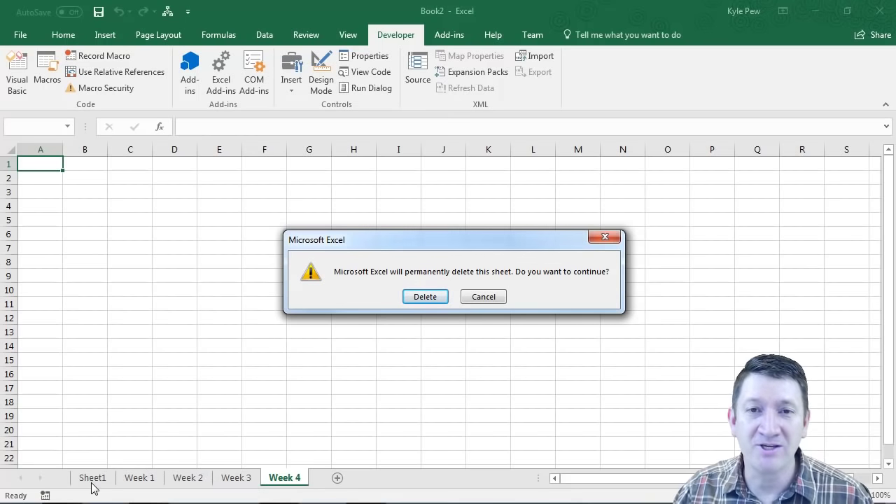
{"action": "left_click", "coordinate": [423, 299]}
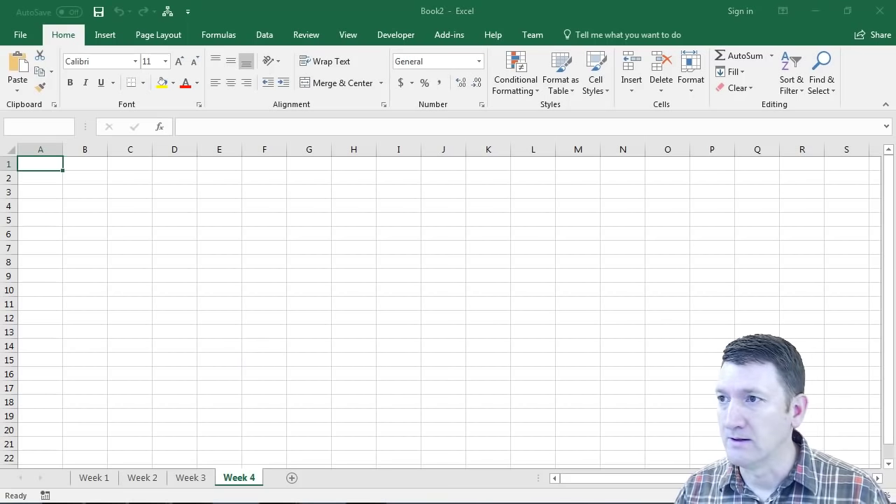
Step: Bring up the maximized code editor, review the MonthlyWorksheets code in Module1, and move the editor out of the workbook's way
{"action": "left_click_drag", "start_coordinate": [895, 20], "coordinate": [242, 20]}
{"action": "double_click", "coordinate": [241, 20]}
{"action": "left_click_drag", "start_coordinate": [256, 135], "coordinate": [173, 140]}
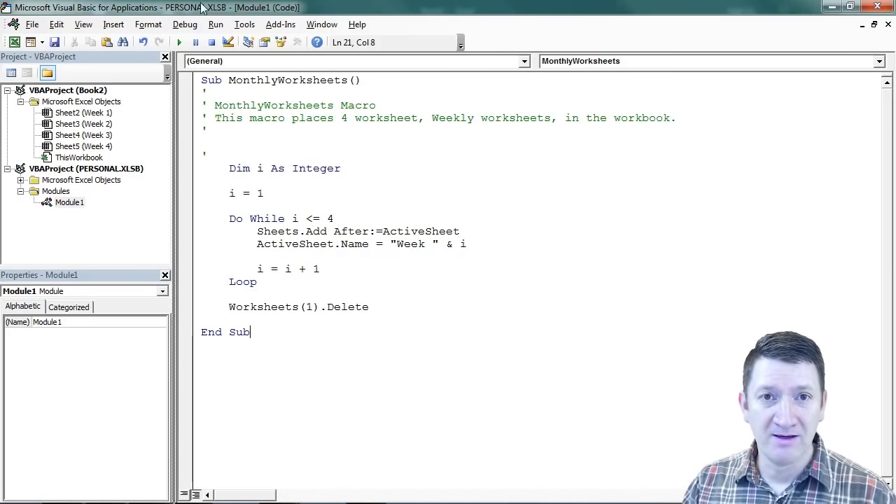
{"action": "left_click_drag", "start_coordinate": [331, 7], "coordinate": [895, 50]}
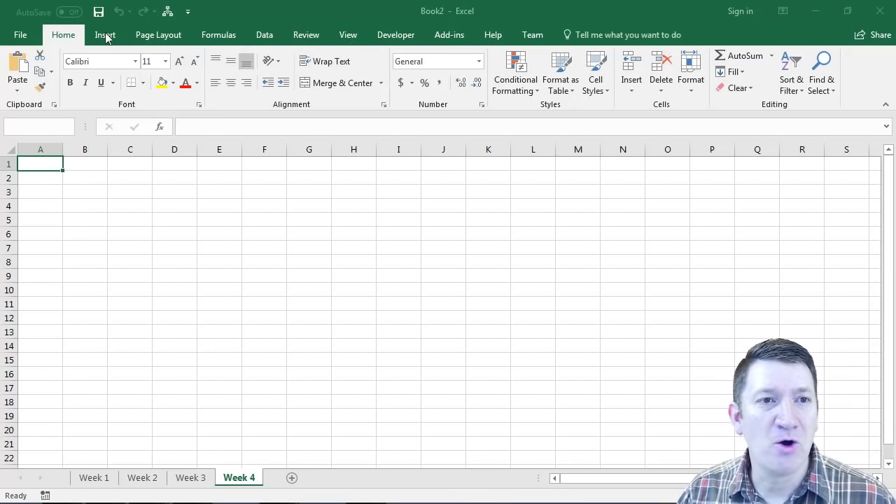
Step: Create a new blank workbook and check the code editor's project list for the PERSONAL.XLSB project
{"action": "left_click", "coordinate": [23, 35]}
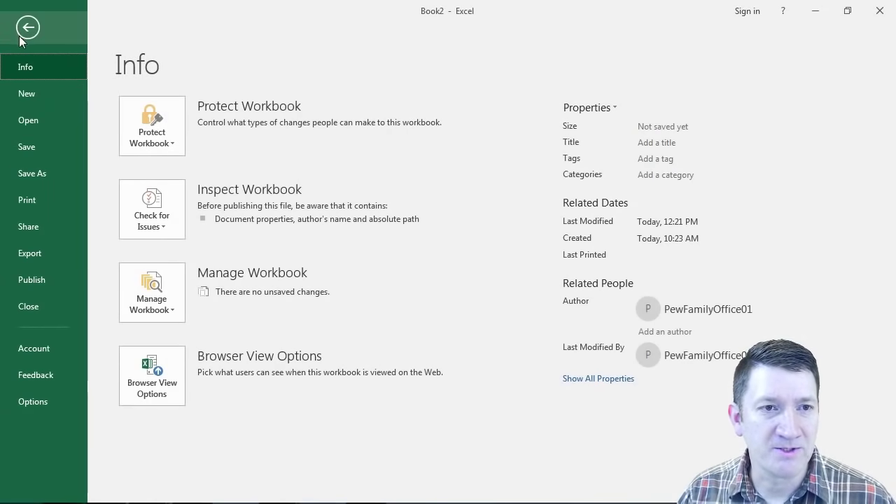
{"action": "left_click", "coordinate": [26, 93]}
{"action": "left_click", "coordinate": [212, 257]}
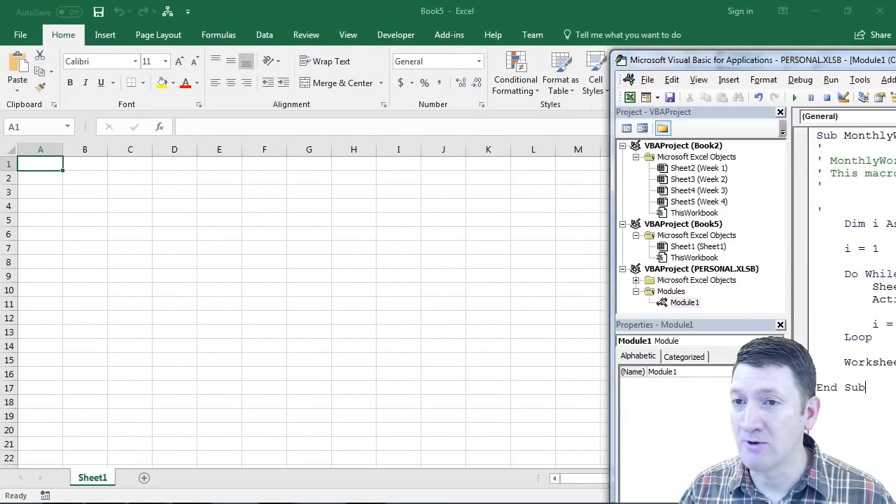
{"action": "left_click_drag", "start_coordinate": [895, 35], "coordinate": [465, 28]}
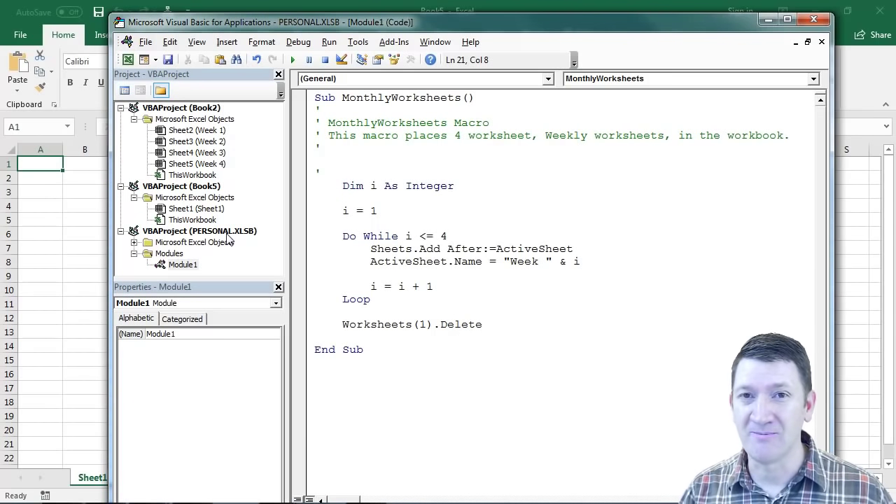
{"action": "left_click_drag", "start_coordinate": [566, 22], "coordinate": [895, 36]}
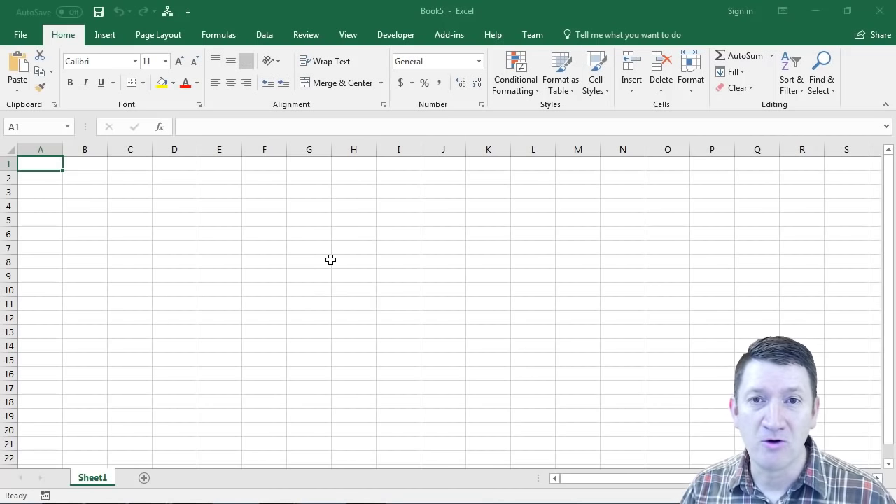
Step: Draw a Button form control over about cells C3:D4 and assign it the PERSONAL.XLSB!MonthlyWorksheets macro
{"action": "left_click", "coordinate": [390, 39]}
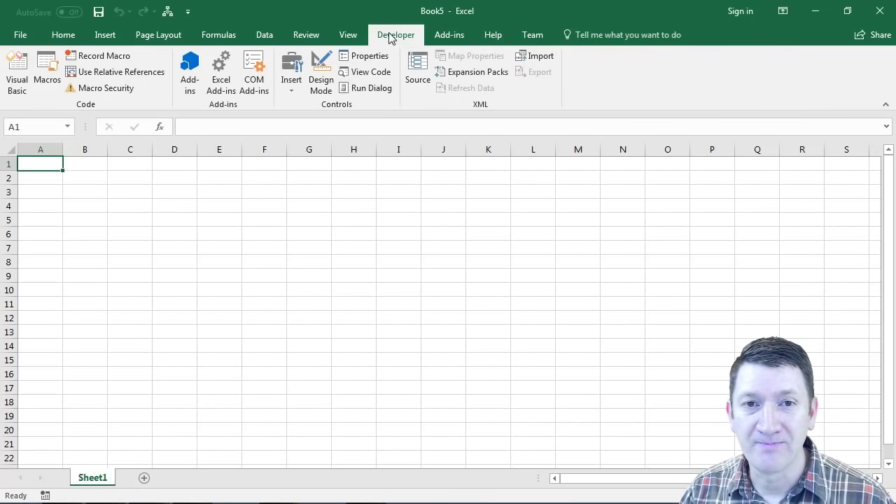
{"action": "left_click", "coordinate": [292, 86]}
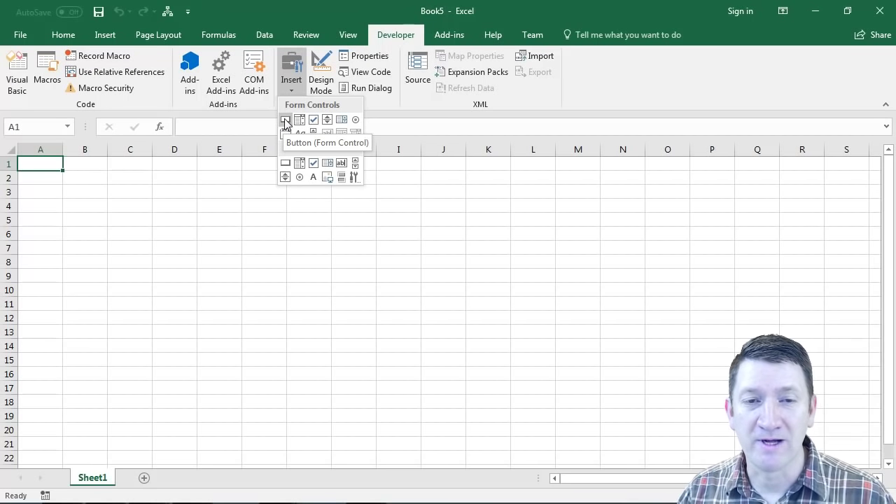
{"action": "left_click", "coordinate": [286, 121]}
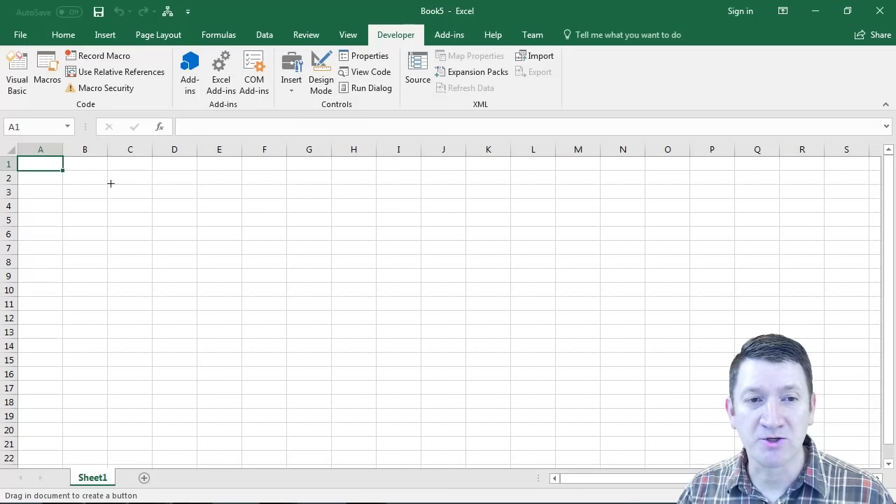
{"action": "left_click_drag", "start_coordinate": [109, 185], "coordinate": [199, 215]}
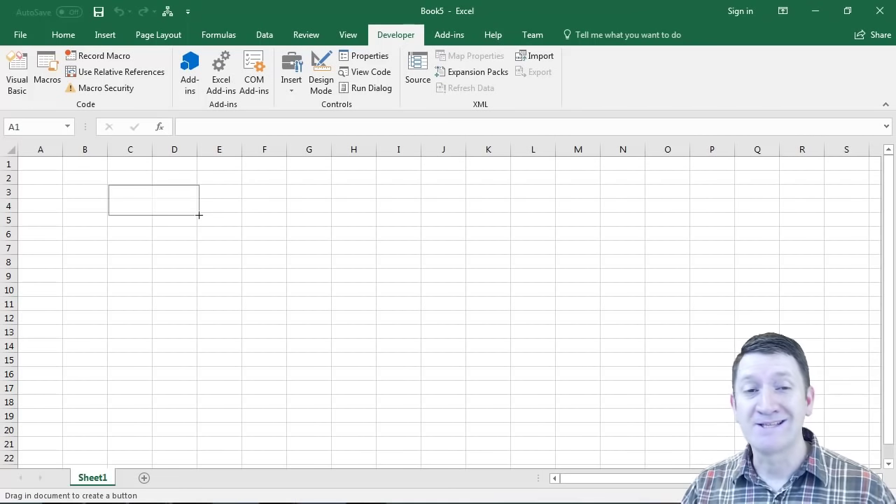
{"action": "left_click_drag", "start_coordinate": [199, 215], "coordinate": [199, 215]}
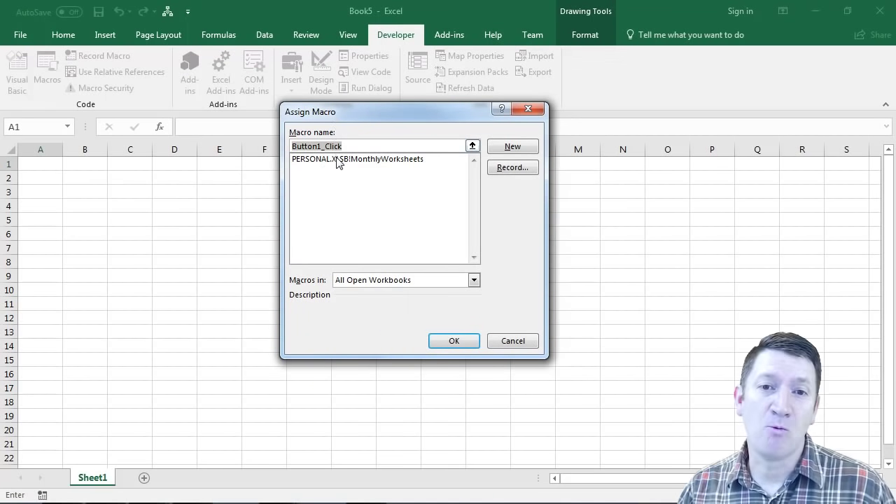
{"action": "left_click", "coordinate": [390, 161]}
{"action": "left_click", "coordinate": [455, 341]}
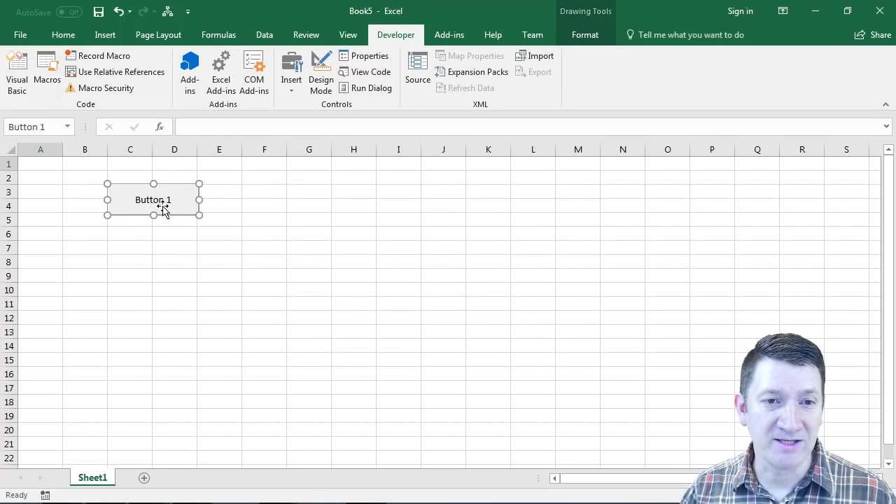
Step: Replace the button's caption with "Add Weekly Sheets" and deselect the button
{"action": "left_click", "coordinate": [168, 198]}
{"action": "key", "text": "Delete"}
{"action": "key", "text": "Delete"}
{"action": "key", "text": "Delete"}
{"action": "key", "text": "Delete"}
{"action": "key", "text": "Delete"}
{"action": "key", "text": "Delete"}
{"action": "key", "text": "Delete"}
{"action": "key", "text": "Delete"}
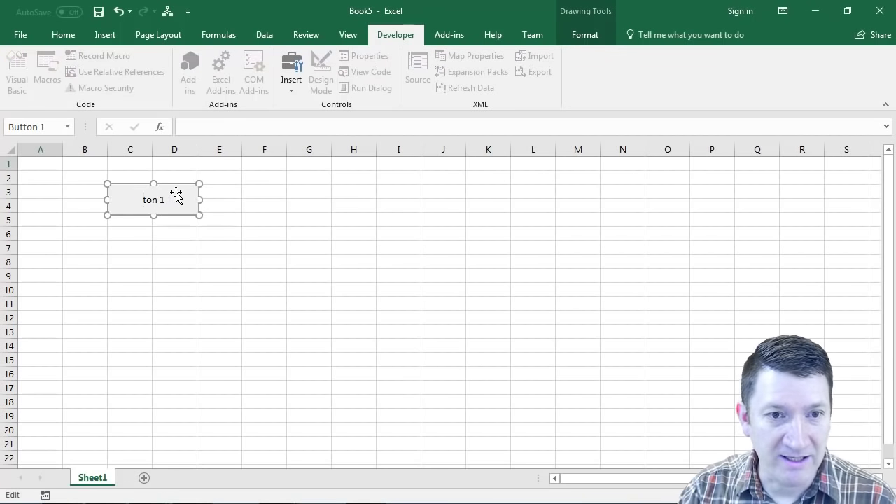
{"action": "type", "text": "Add"}
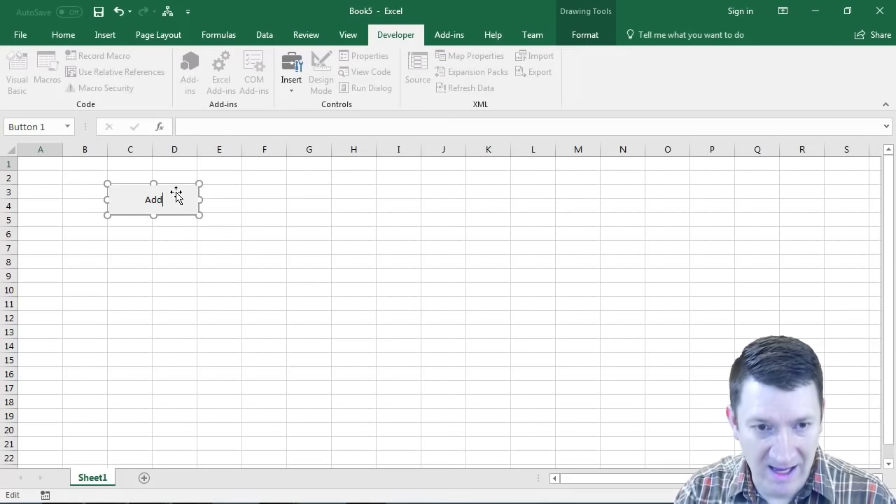
{"action": "type", "text": "ekly"}
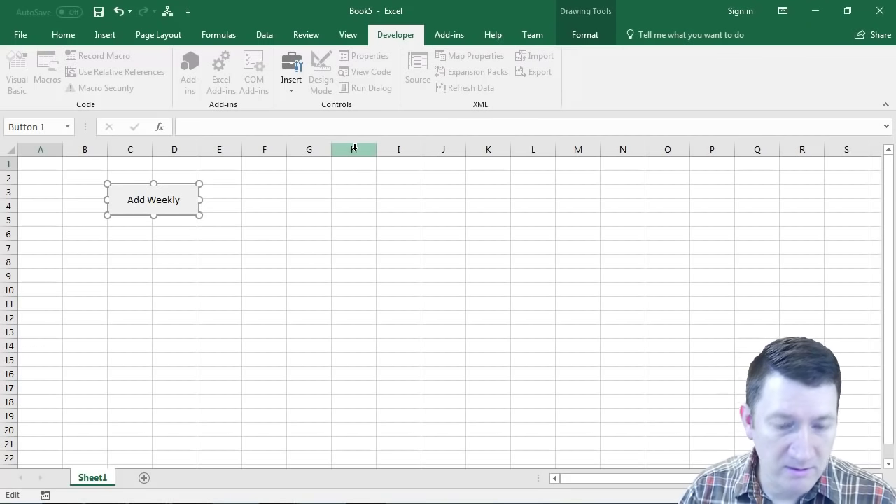
{"action": "type", "text": " Who"}
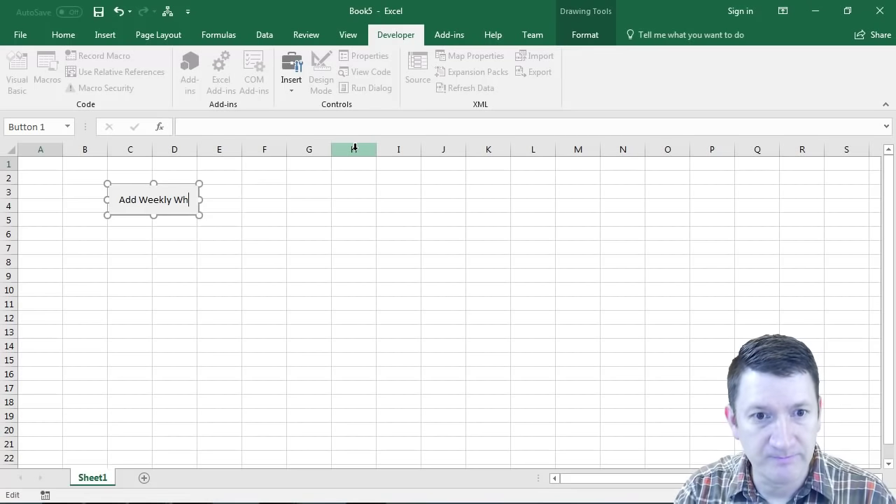
{"action": "key", "text": "BackSpace"}
{"action": "key", "text": "BackSpace"}
{"action": "key", "text": "BackSpace"}
{"action": "type", "text": "Sheets"}
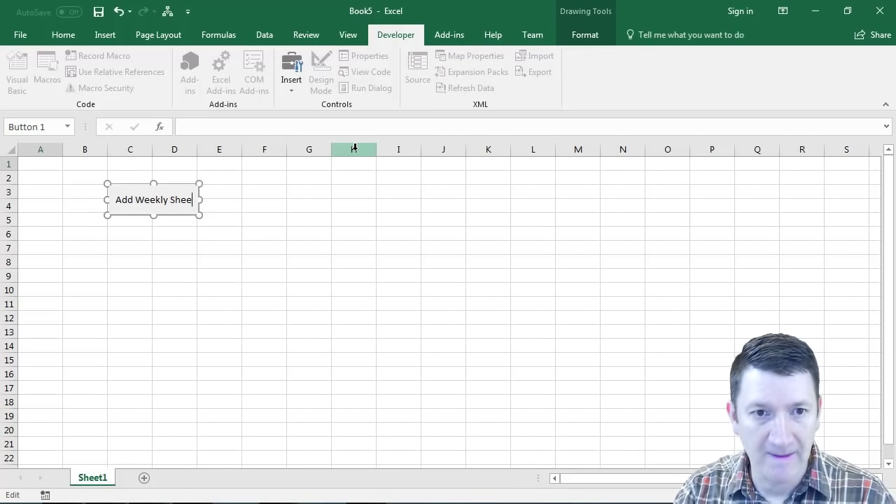
{"action": "left_click", "coordinate": [332, 260]}
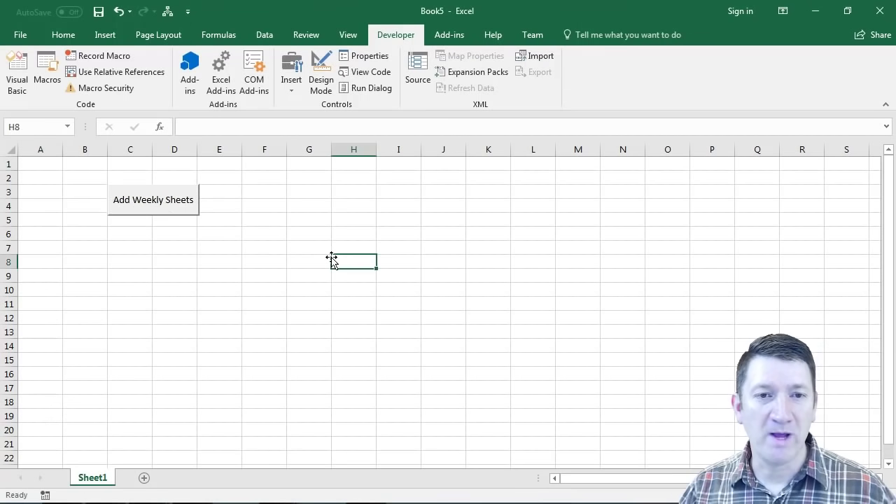
Step: Run the macro with the Add Weekly Sheets button and confirm deleting Sheet1
{"action": "left_click", "coordinate": [136, 209]}
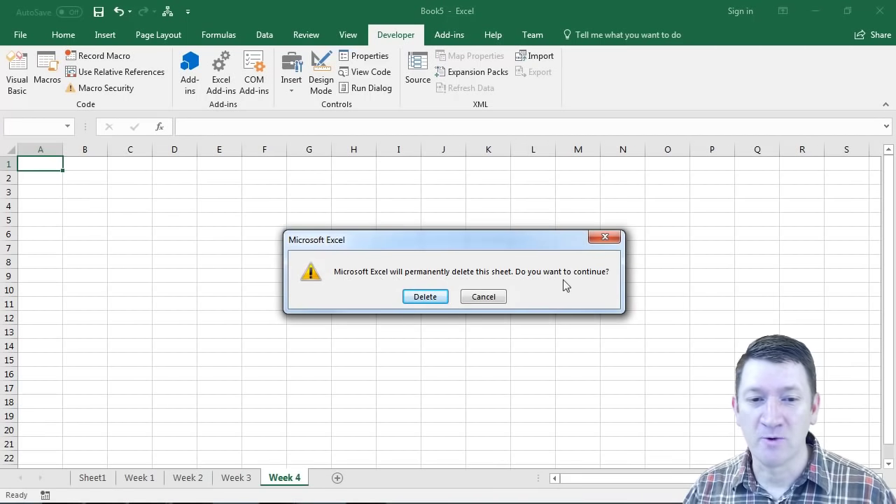
{"action": "mouse_move", "coordinate": [241, 491]}
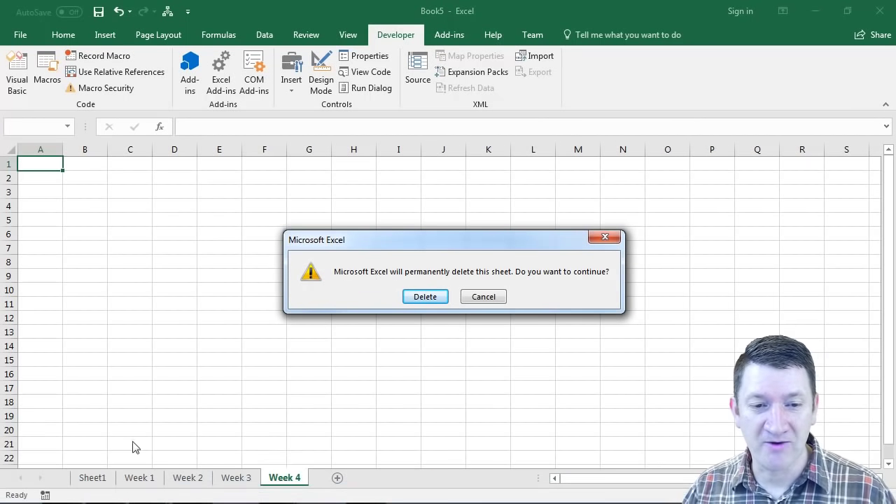
{"action": "left_click", "coordinate": [426, 297]}
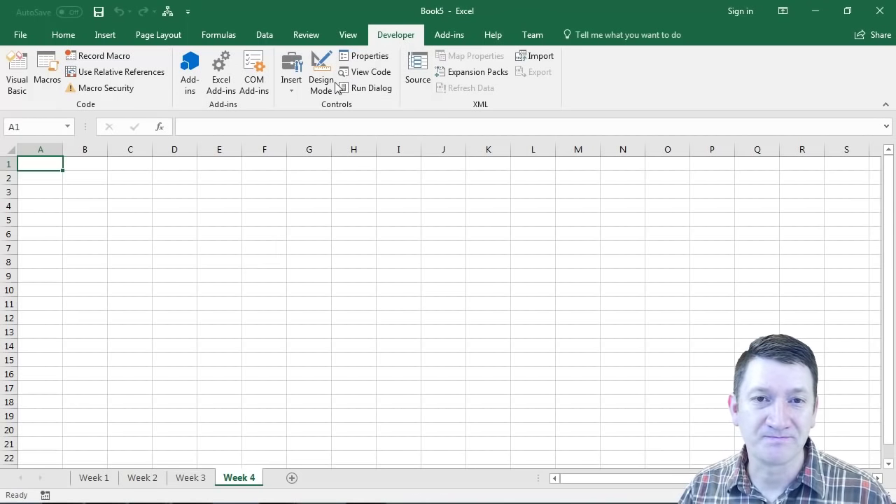
{"action": "left_click", "coordinate": [292, 91]}
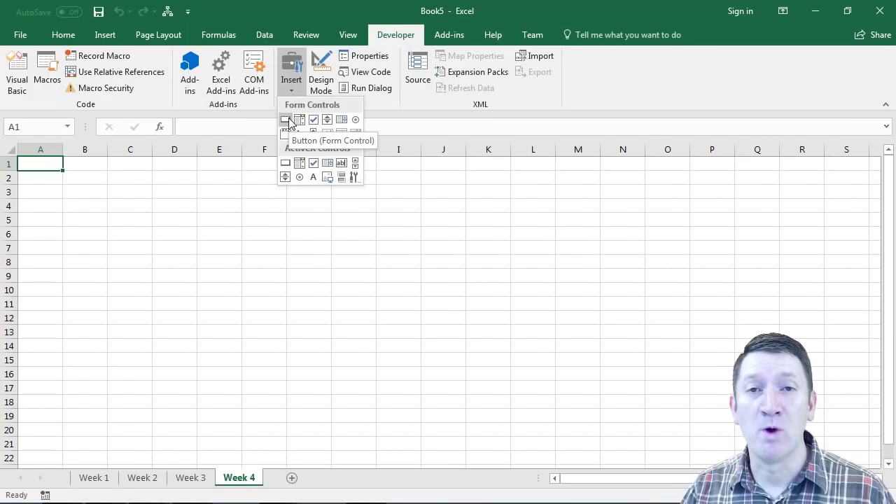
{"action": "left_click", "coordinate": [288, 120]}
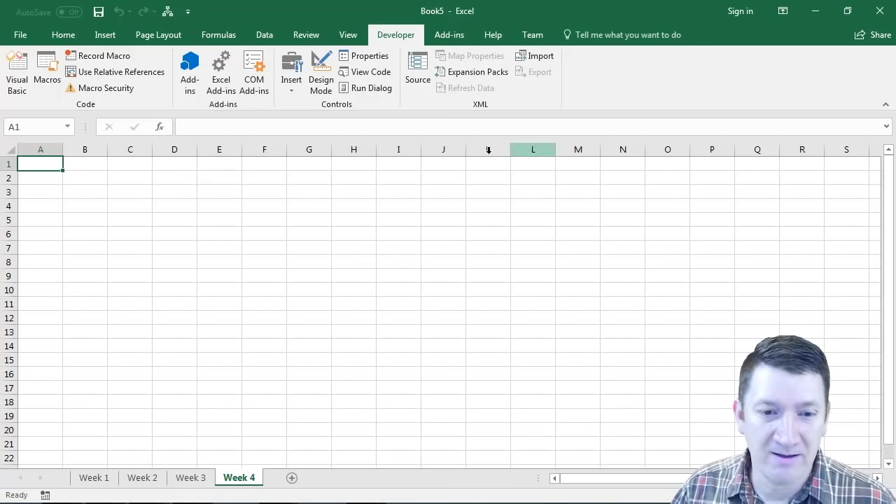
Step: Close the Book5 workbook without saving its changes
{"action": "left_click", "coordinate": [880, 11]}
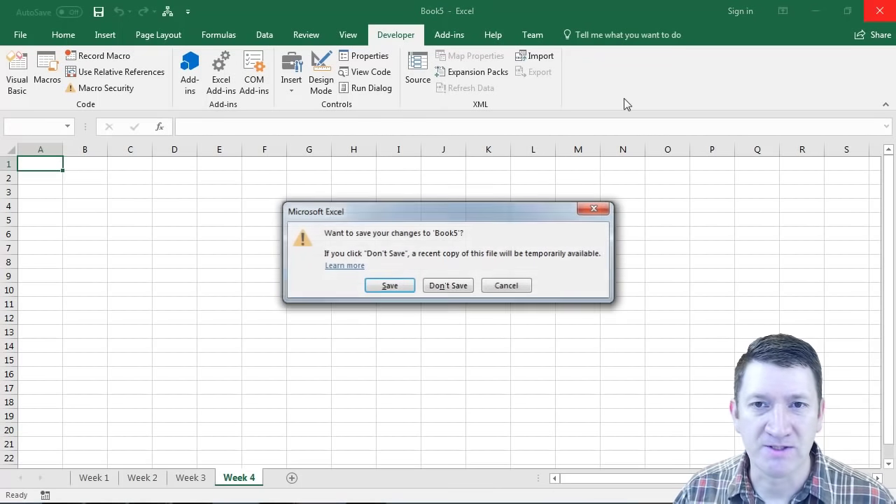
{"action": "left_click", "coordinate": [448, 287]}
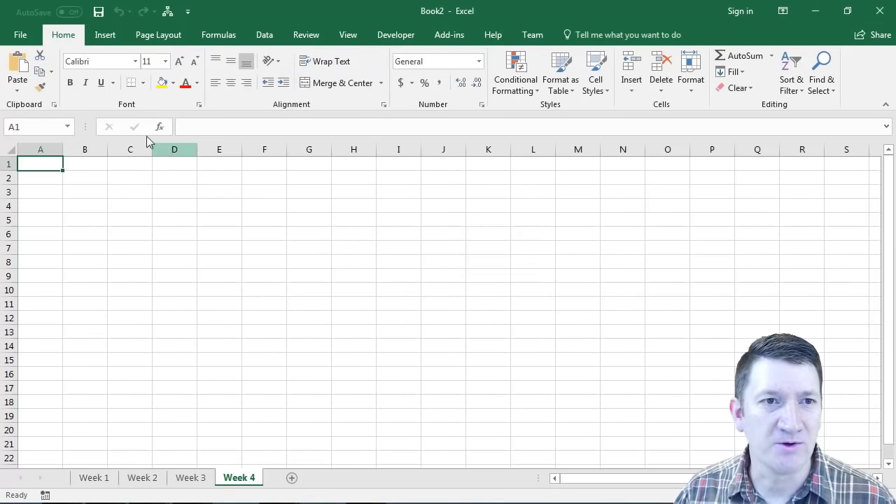
Step: Create a new blank workbook
{"action": "left_click", "coordinate": [19, 36]}
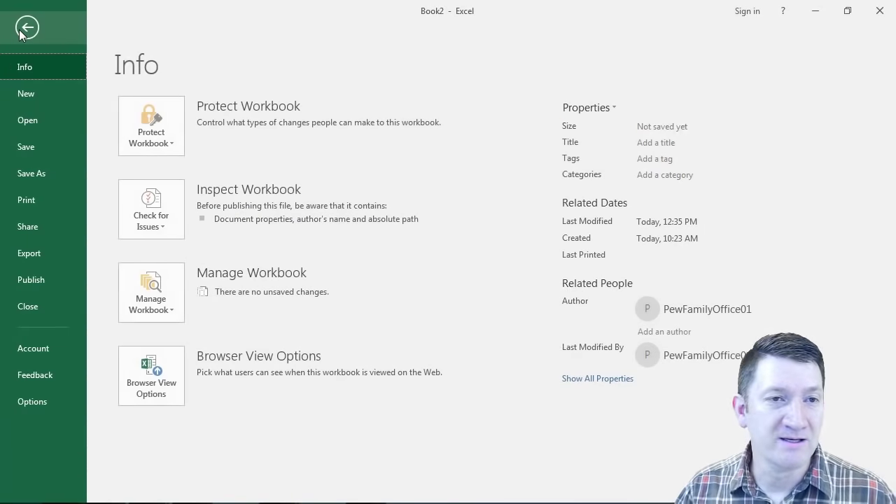
{"action": "left_click", "coordinate": [27, 92]}
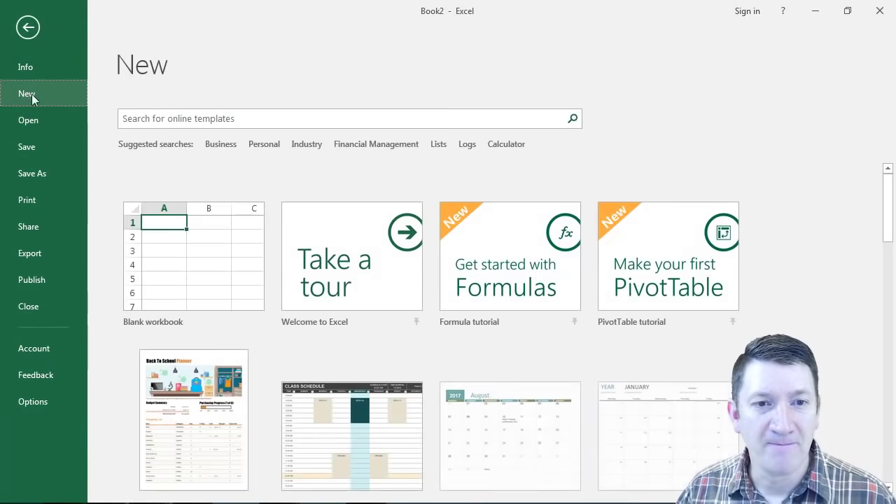
{"action": "left_click", "coordinate": [201, 265]}
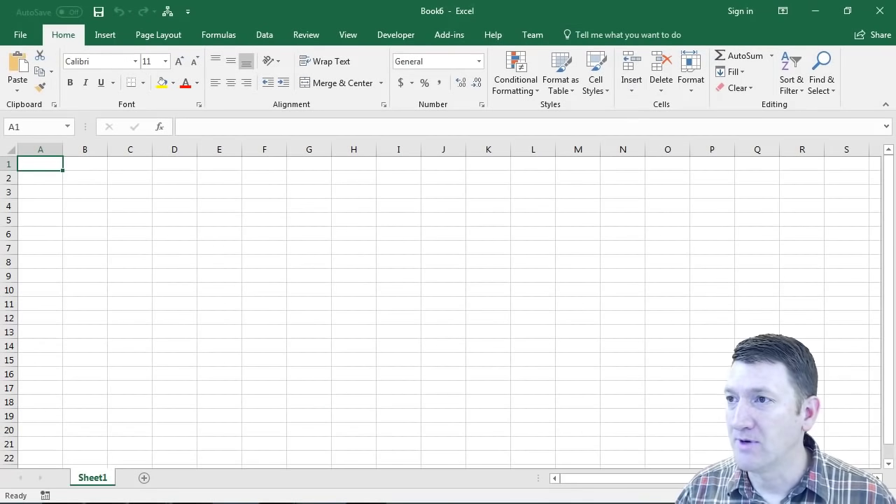
Step: Arrange the new workbook and the Visual Basic editor side by side, and narrow the project pane to widen the code area
{"action": "left_click_drag", "start_coordinate": [895, 17], "coordinate": [414, 23]}
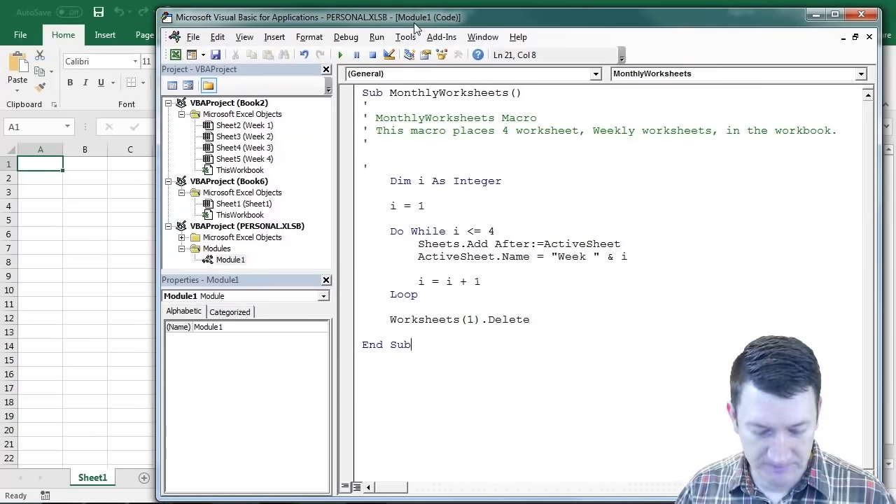
{"action": "key", "text": "super+Right"}
{"action": "left_click", "coordinate": [355, 7]}
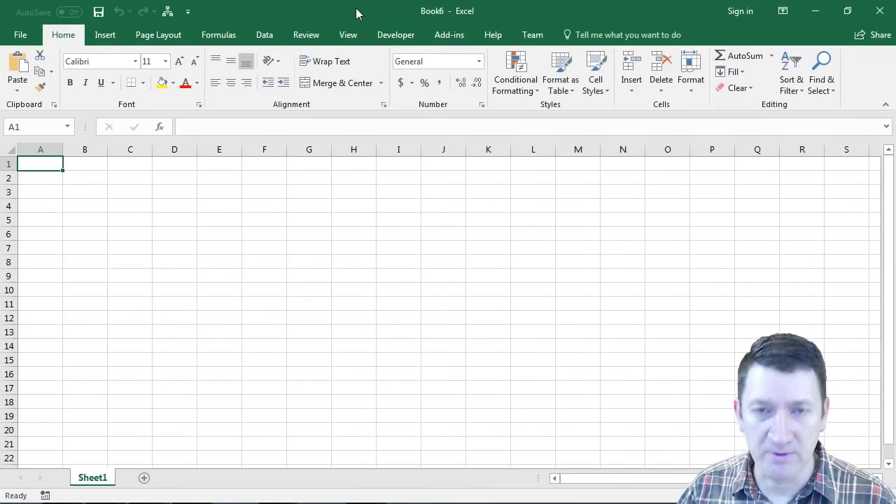
{"action": "key", "text": "alt+F11"}
{"action": "key", "text": "super+Left"}
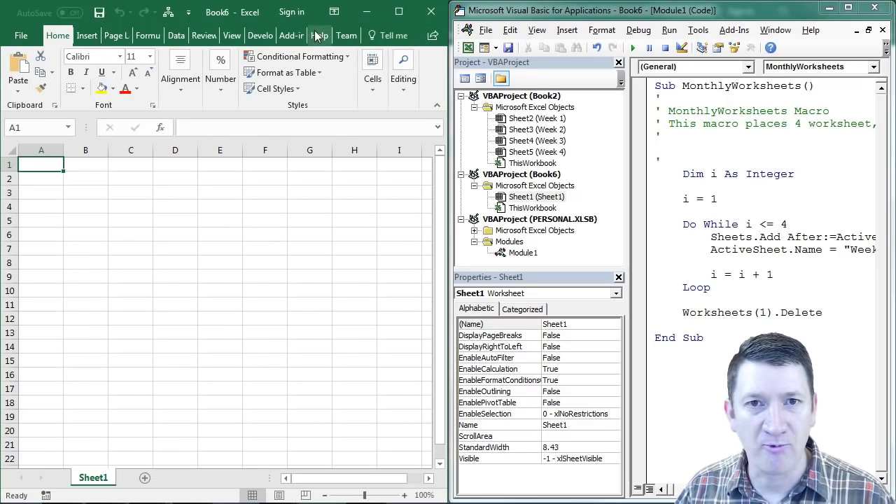
{"action": "left_click_drag", "start_coordinate": [627, 198], "coordinate": [505, 198]}
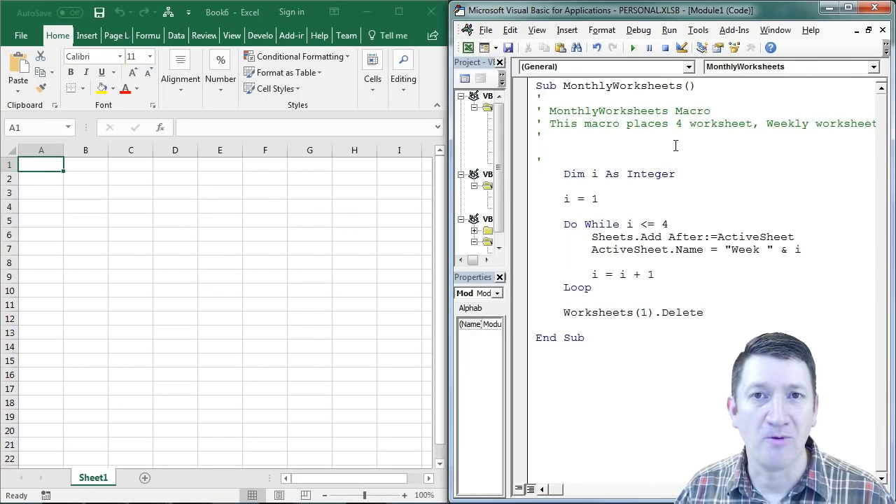
Step: Start stepping through MonthlyWorksheets line by line up to the Do While line, inspecting the value of i
{"action": "left_click", "coordinate": [590, 157]}
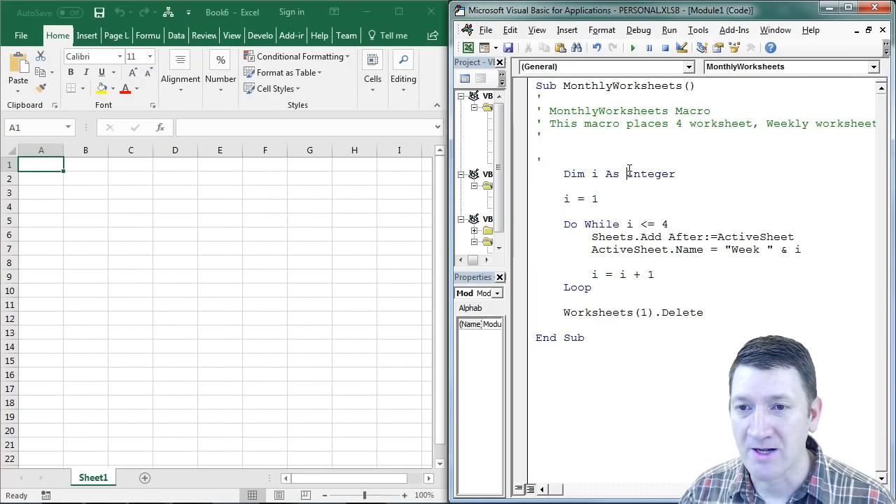
{"action": "left_click", "coordinate": [629, 168]}
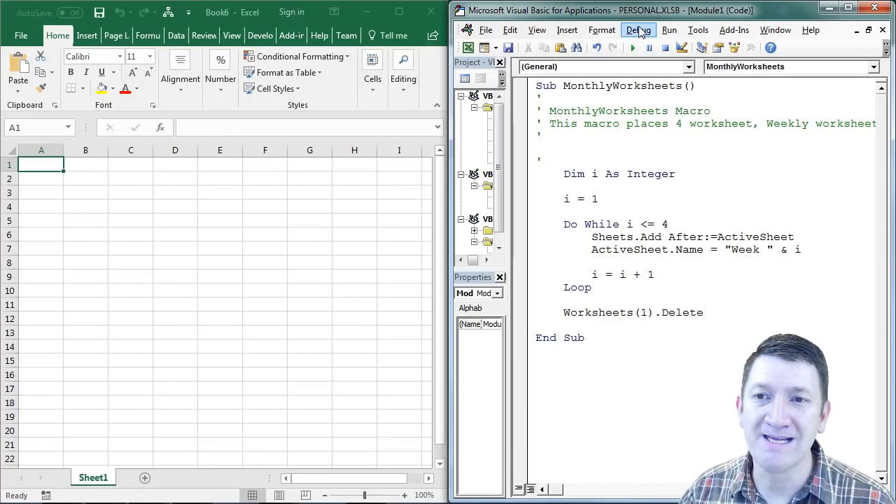
{"action": "left_click", "coordinate": [639, 32]}
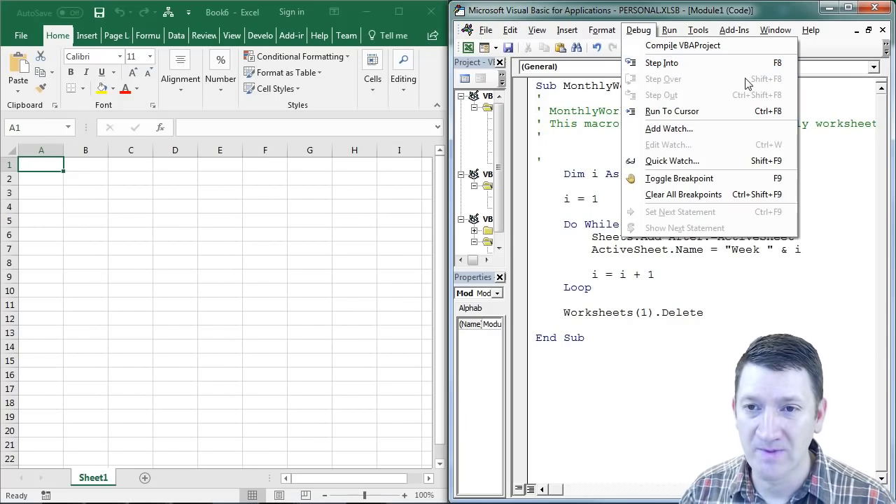
{"action": "left_click", "coordinate": [563, 180]}
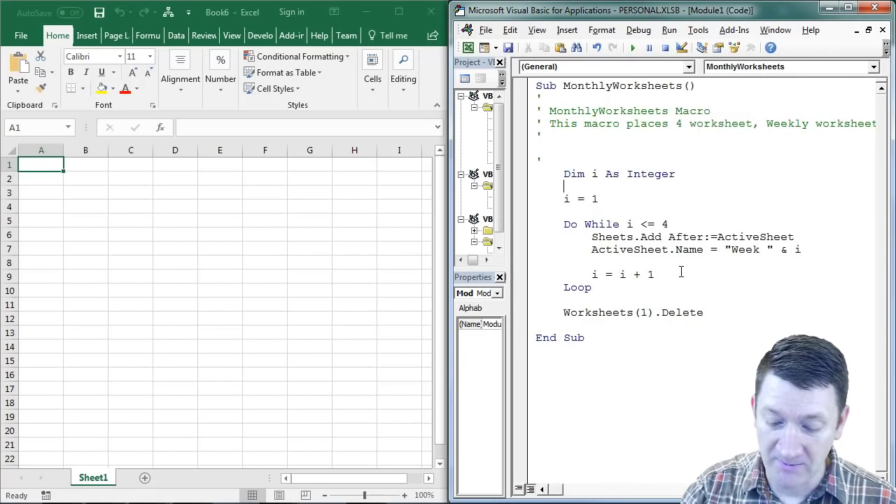
{"action": "key", "text": "F8"}
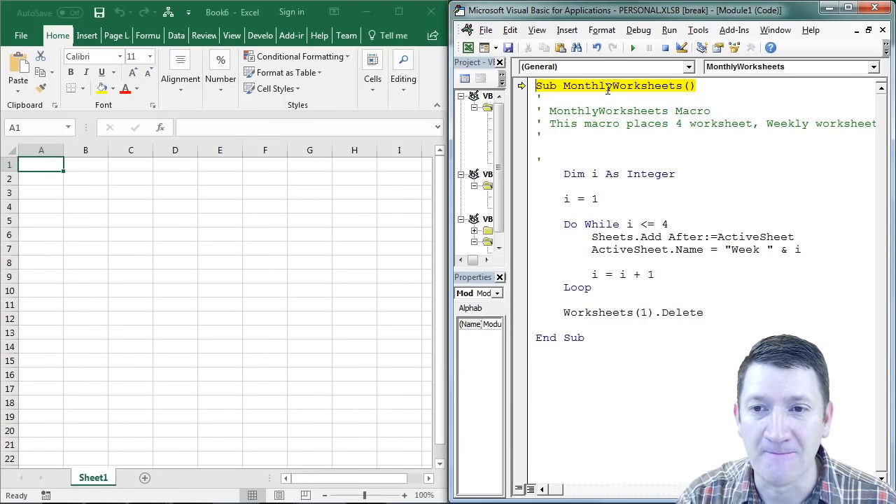
{"action": "key", "text": "F8"}
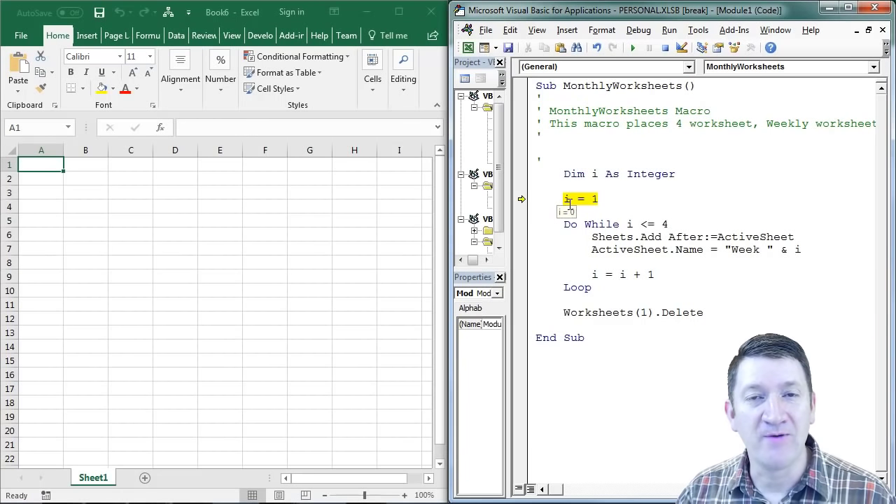
{"action": "mouse_move", "coordinate": [568, 202]}
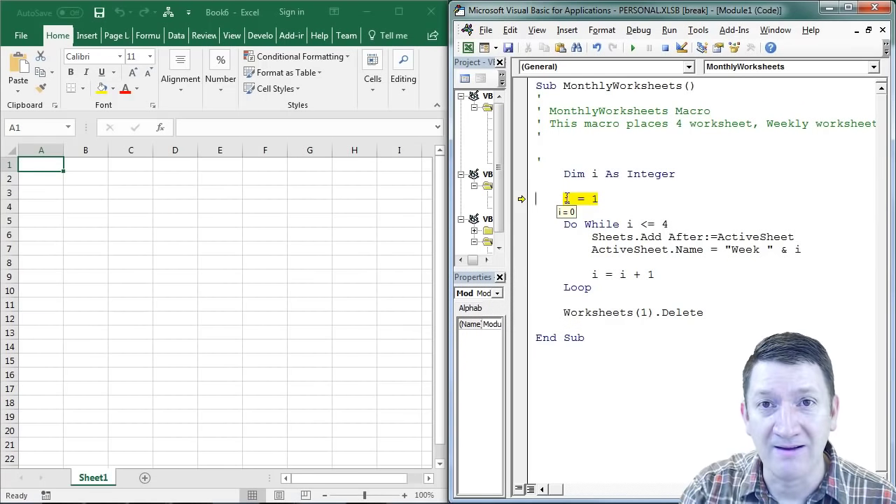
{"action": "key", "text": "F8"}
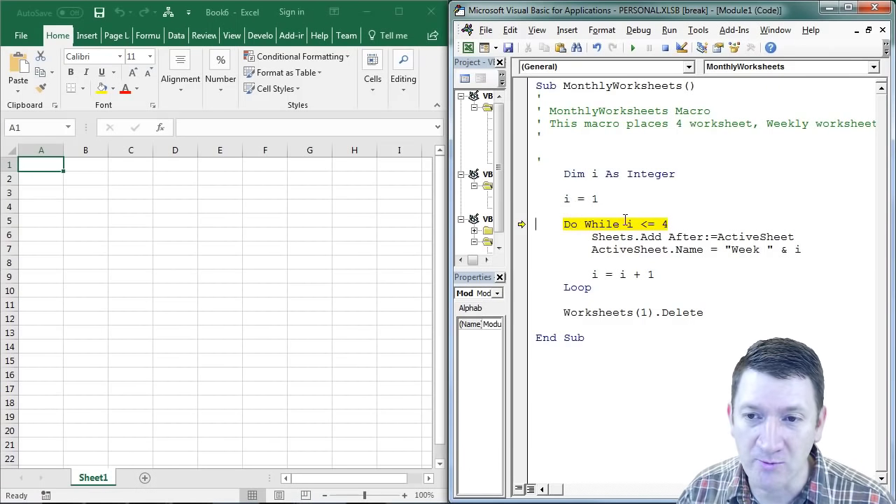
{"action": "mouse_move", "coordinate": [630, 223]}
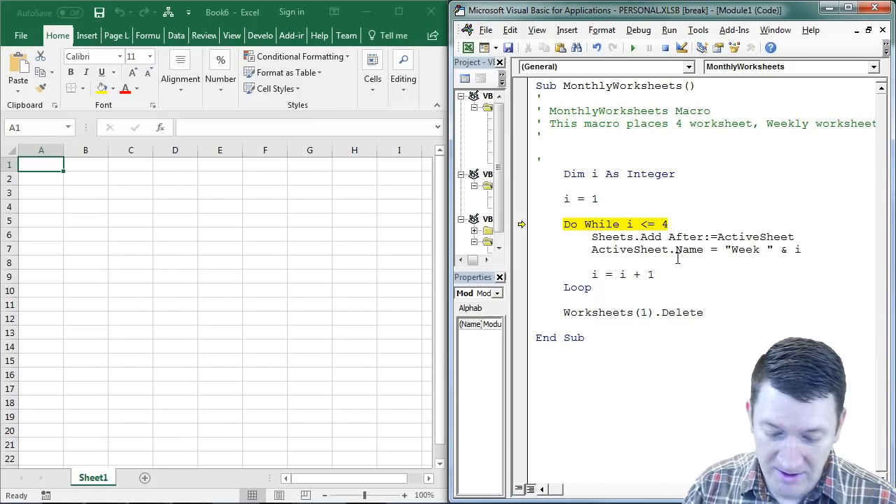
Step: Step through the first loop pass to add a sheet named Week 1, checking i before and after its increment
{"action": "key", "text": "F8"}
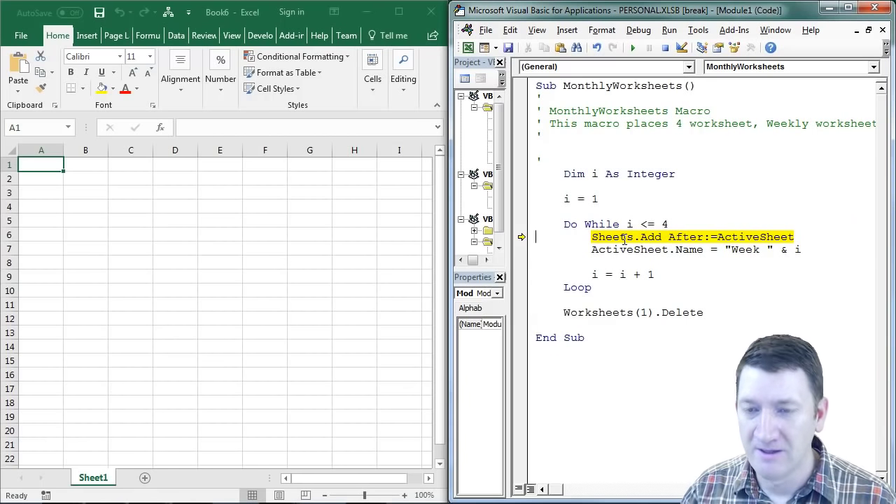
{"action": "key", "text": "F8"}
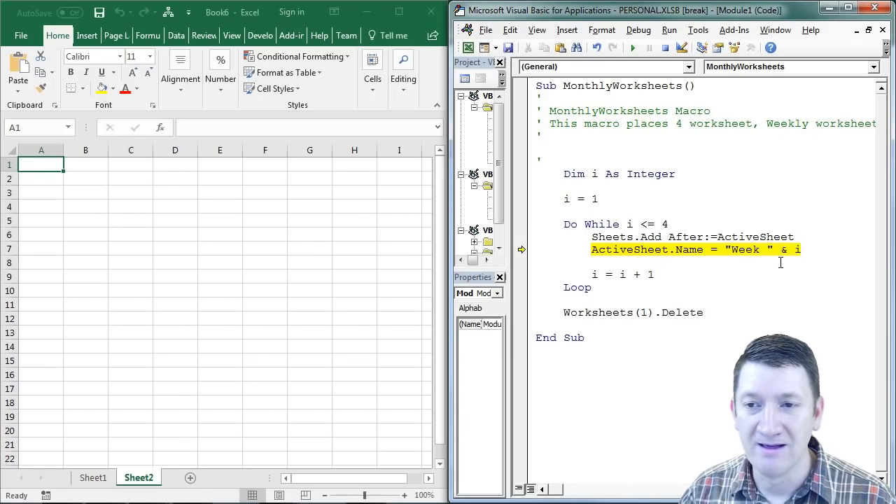
{"action": "mouse_move", "coordinate": [799, 249]}
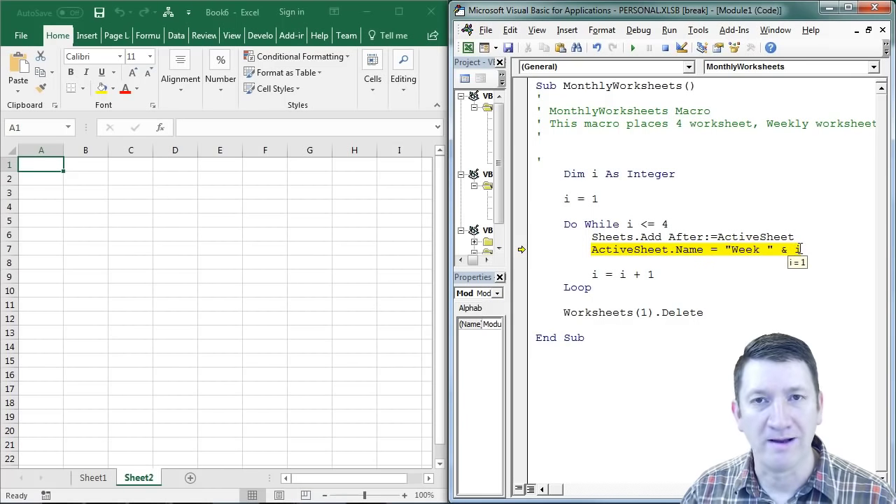
{"action": "key", "text": "F8"}
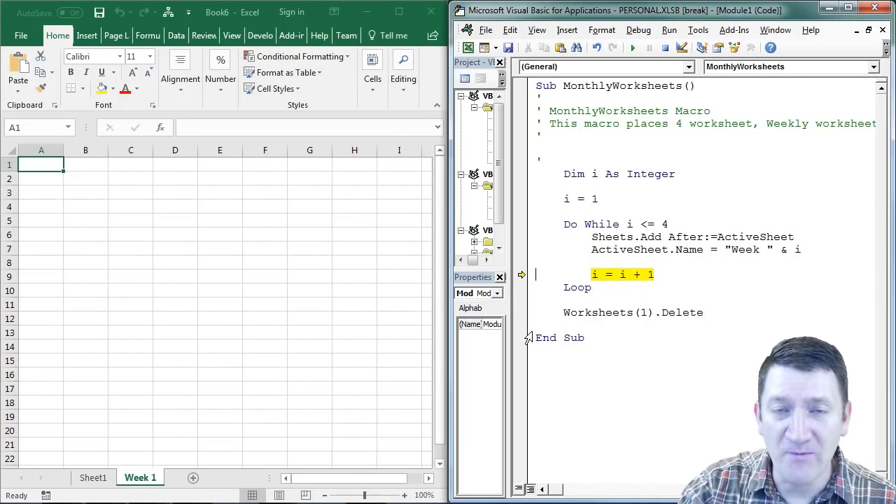
{"action": "mouse_move", "coordinate": [594, 274]}
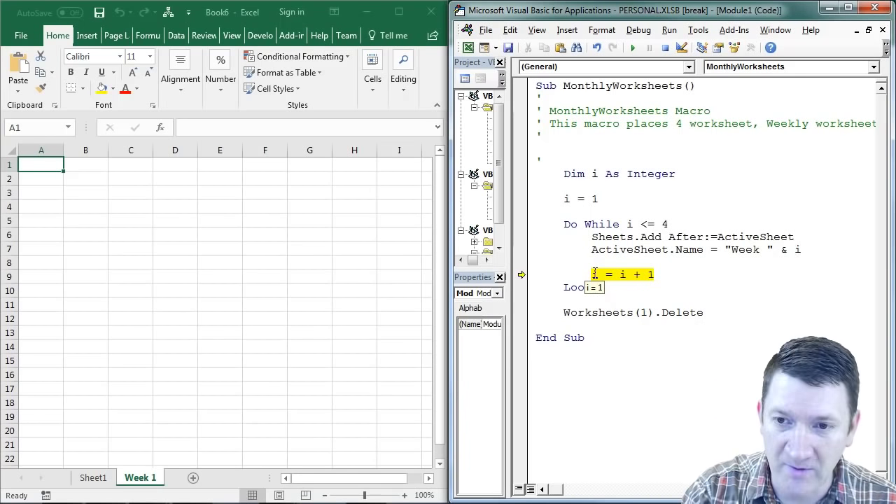
{"action": "key", "text": "F8"}
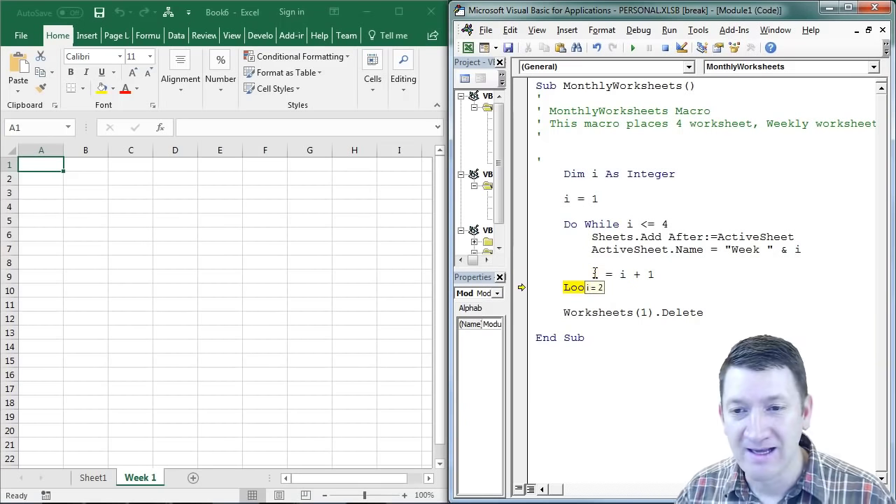
{"action": "mouse_move", "coordinate": [624, 273]}
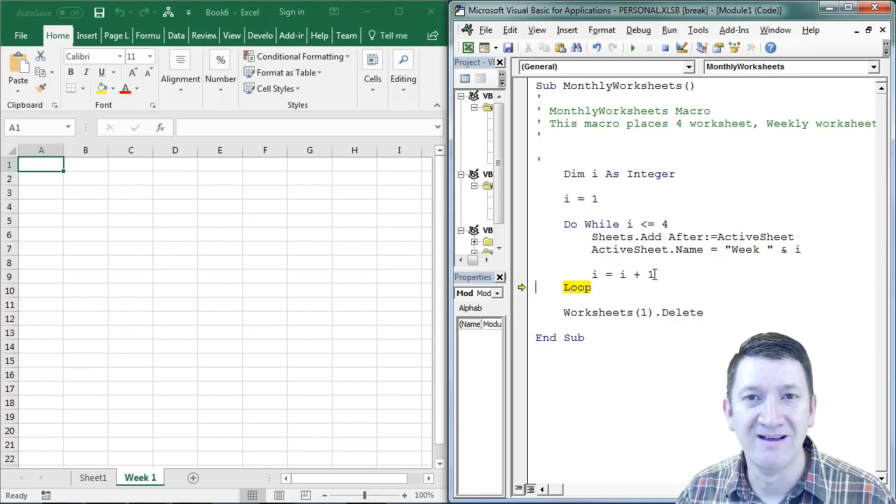
Step: Step through the second loop pass to add the Week 2 sheet, stopping at the Loop line
{"action": "key", "text": "F8"}
{"action": "key", "text": "F8"}
{"action": "key", "text": "F8"}
{"action": "key", "text": "F8"}
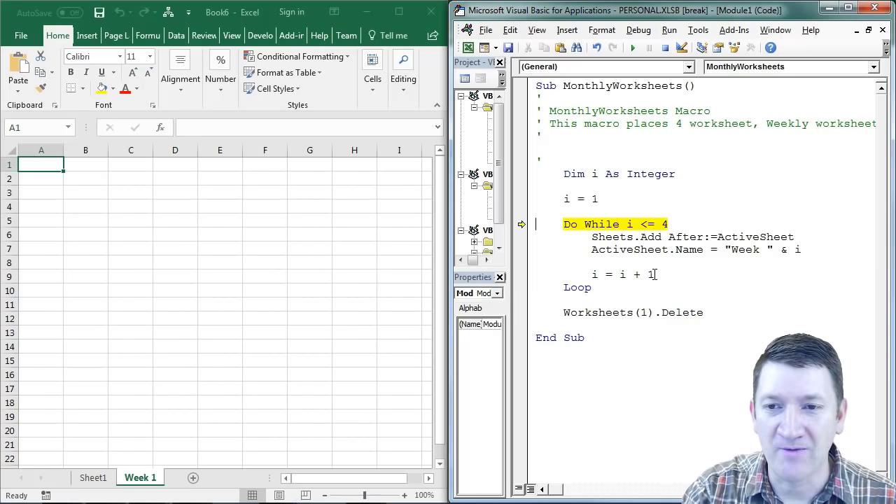
{"action": "key", "text": "F8"}
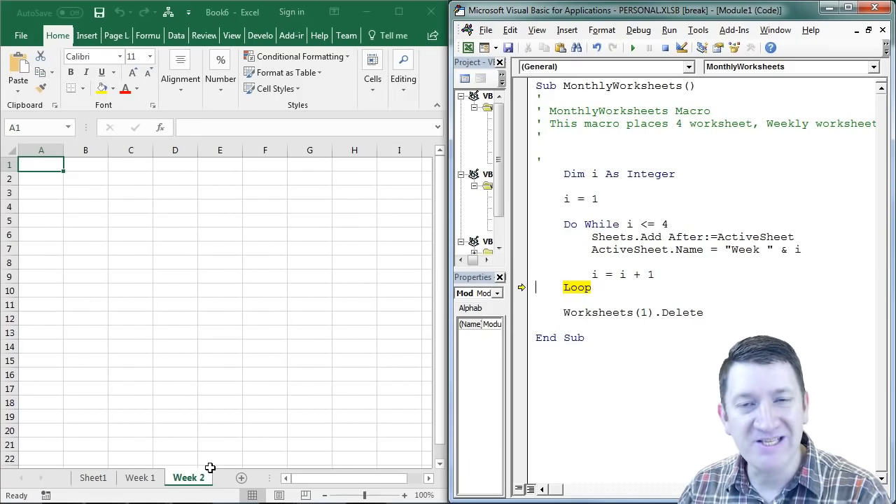
Step: Step through the third and fourth loop passes to add the Week 3 and Week 4 sheets, stopping at the last i = i + 1
{"action": "key", "text": "F8"}
{"action": "key", "text": "F8"}
{"action": "key", "text": "F8"}
{"action": "key", "text": "F8"}
{"action": "key", "text": "F8"}
{"action": "key", "text": "F8"}
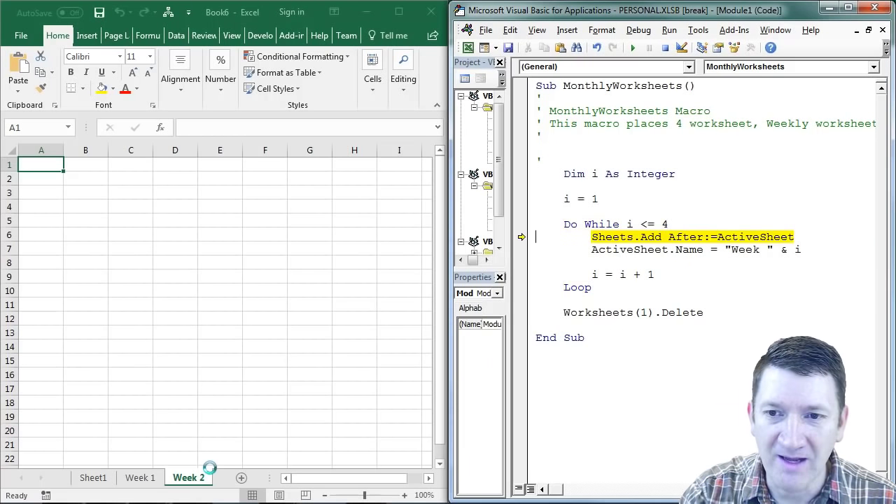
{"action": "key", "text": "F8"}
{"action": "key", "text": "F8"}
{"action": "key", "text": "F8"}
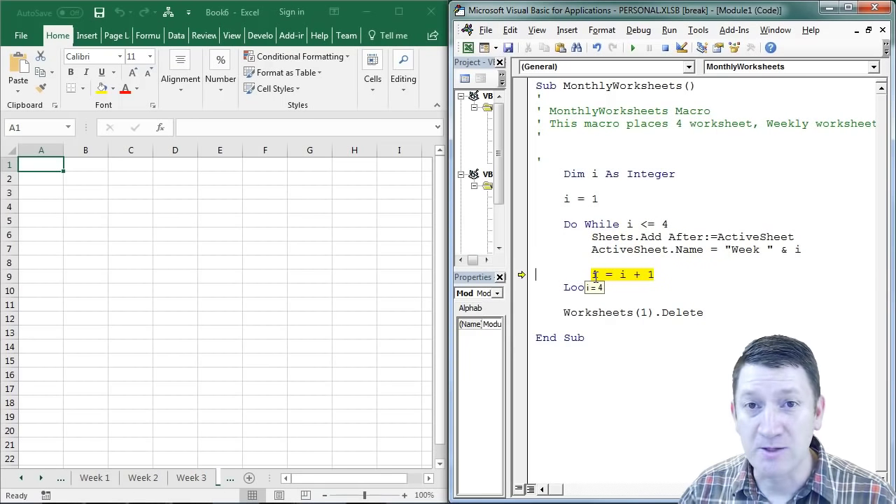
Step: Step through the final increment and the Do While test, leaving the loop for the Worksheets(1).Delete line
{"action": "key", "text": "F8"}
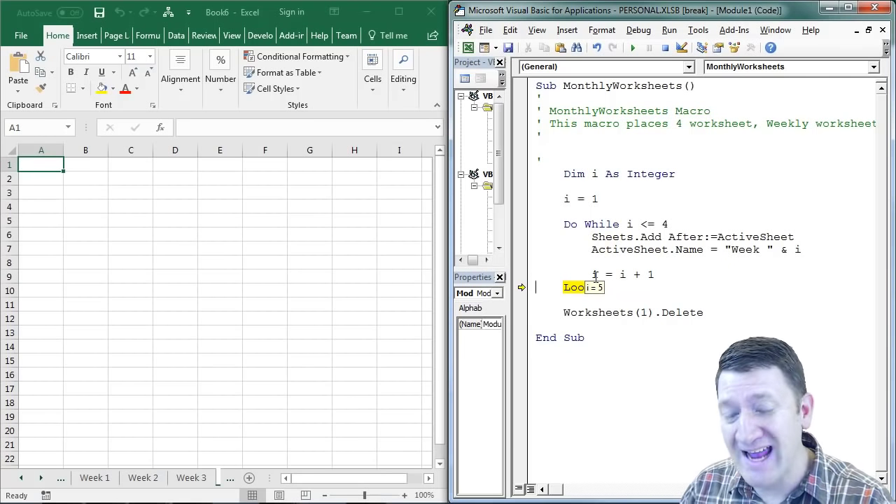
{"action": "key", "text": "F8"}
{"action": "mouse_move", "coordinate": [630, 223]}
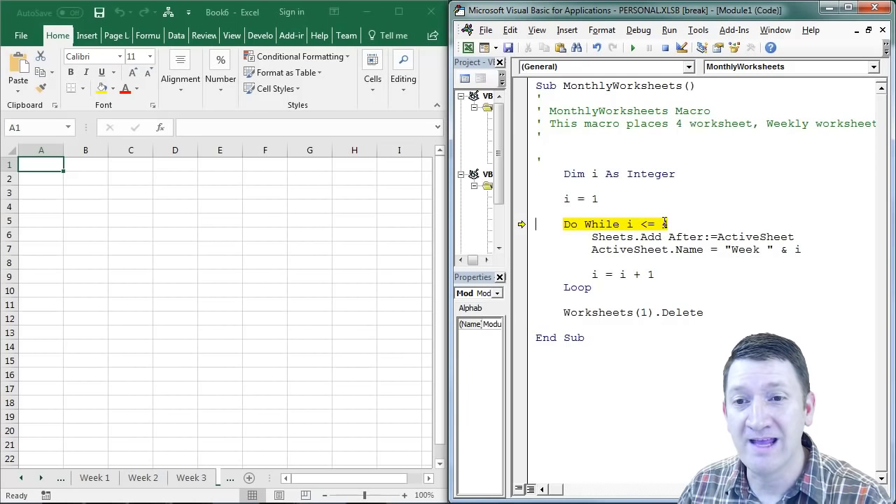
{"action": "key", "text": "F8"}
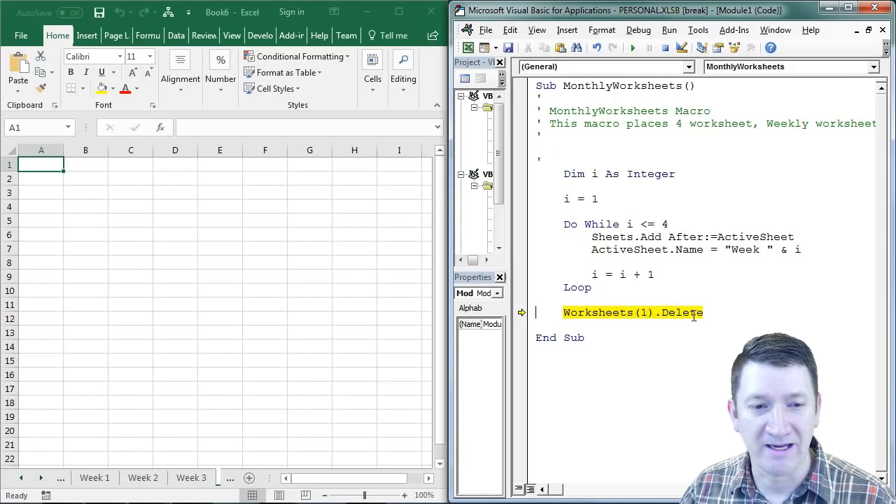
Step: Execute the Worksheets(1).Delete line, confirm deleting Sheet1, and check the first sheet tabs of the workbook
{"action": "left_click", "coordinate": [25, 479]}
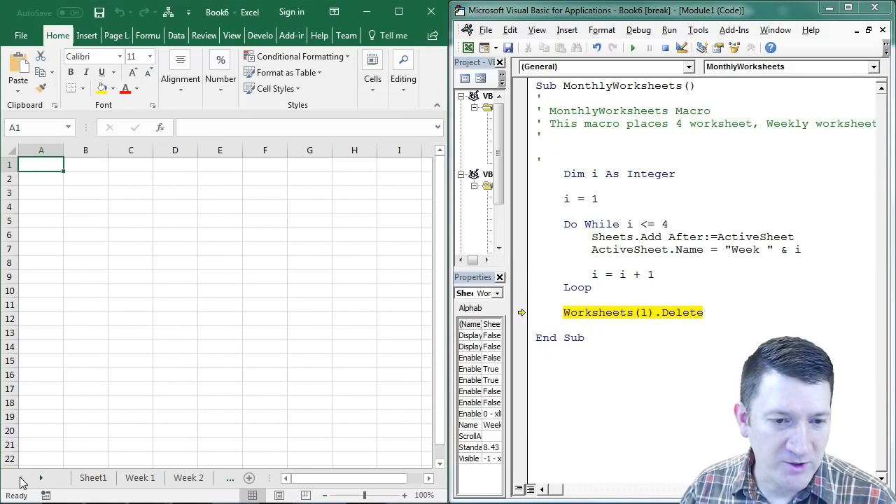
{"action": "left_click", "coordinate": [93, 479]}
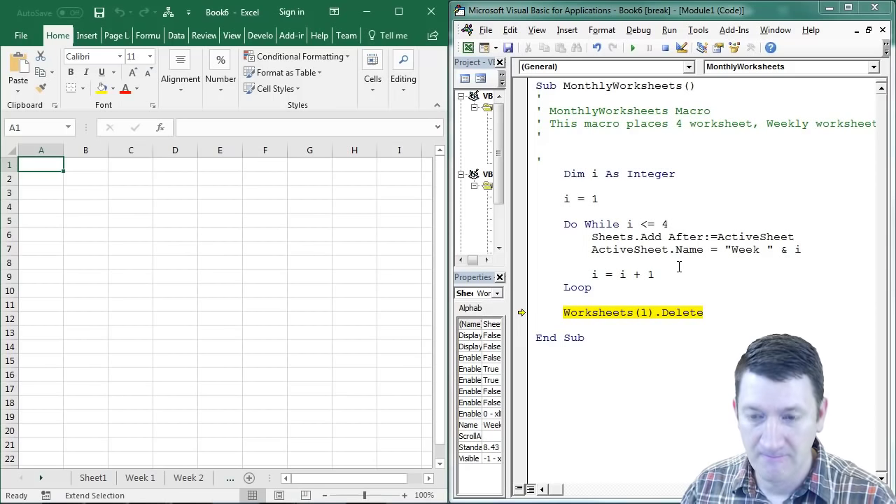
{"action": "key", "text": "F8"}
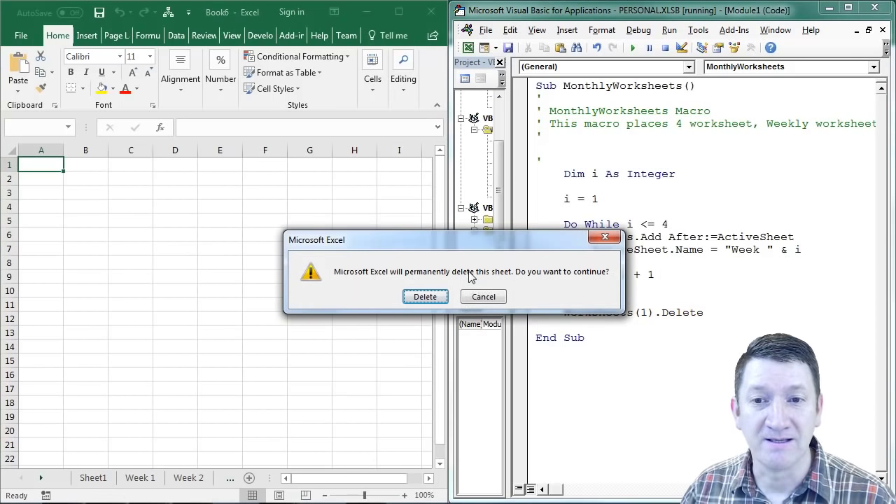
{"action": "left_click", "coordinate": [425, 297]}
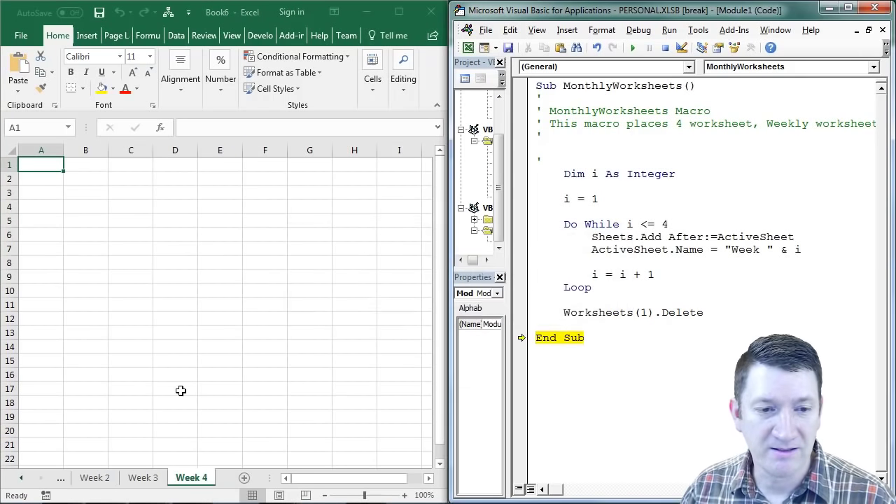
{"action": "left_click", "coordinate": [23, 482]}
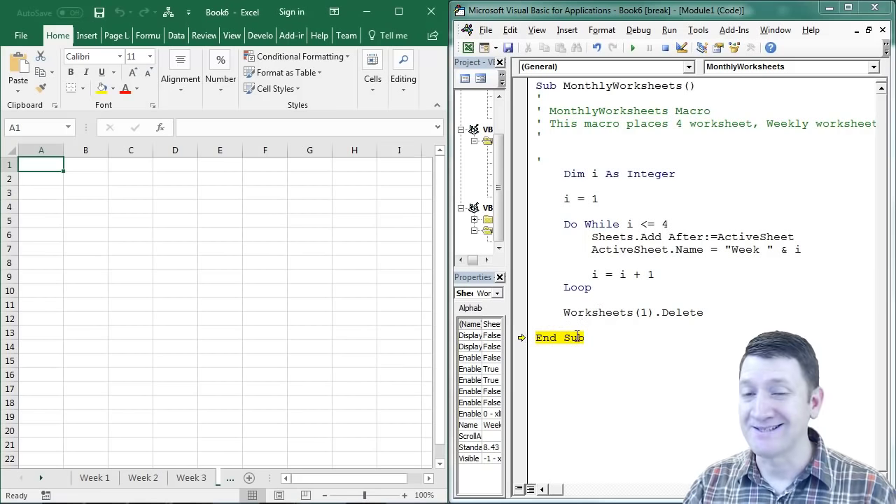
Step: Execute the End Sub line to finish the MonthlyWorksheets debug run, and look up the Step Into command and the Do While loop code
{"action": "key", "text": "F8"}
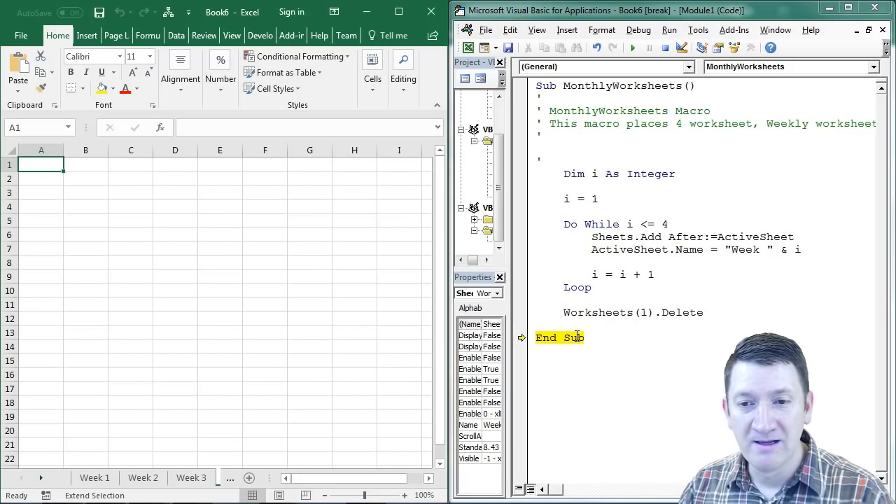
{"action": "key", "text": "F8"}
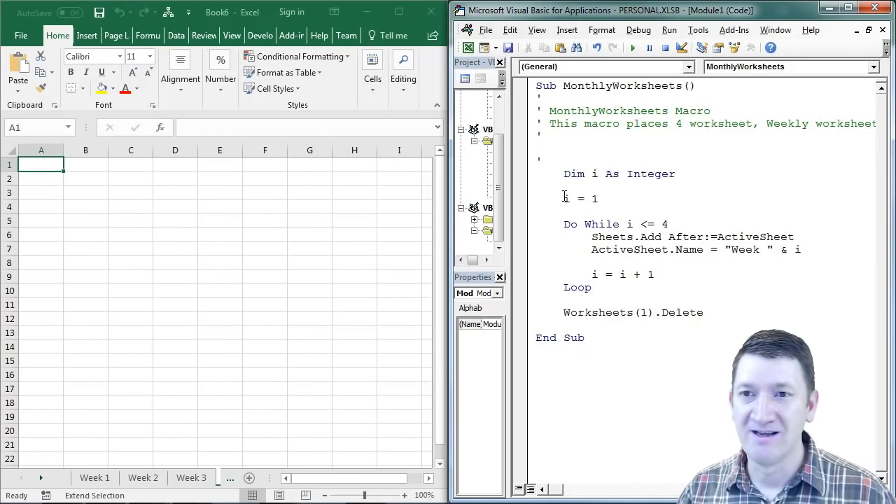
{"action": "left_click", "coordinate": [638, 30]}
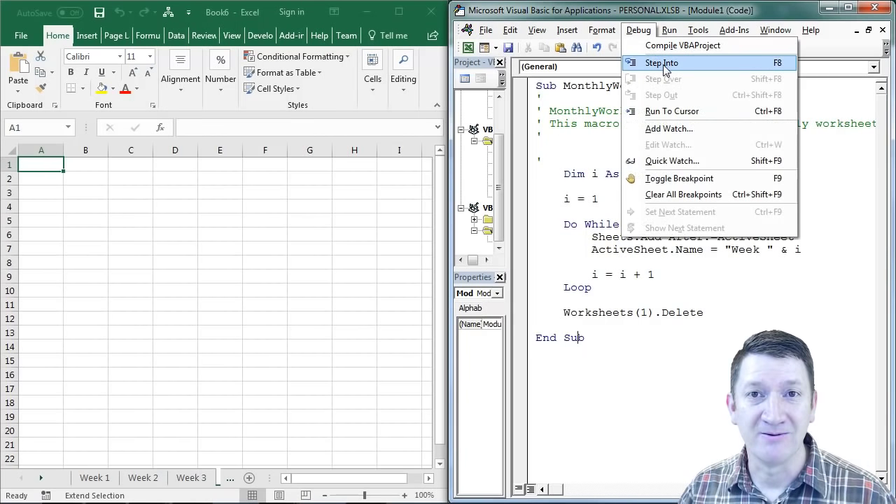
{"action": "left_click", "coordinate": [576, 208]}
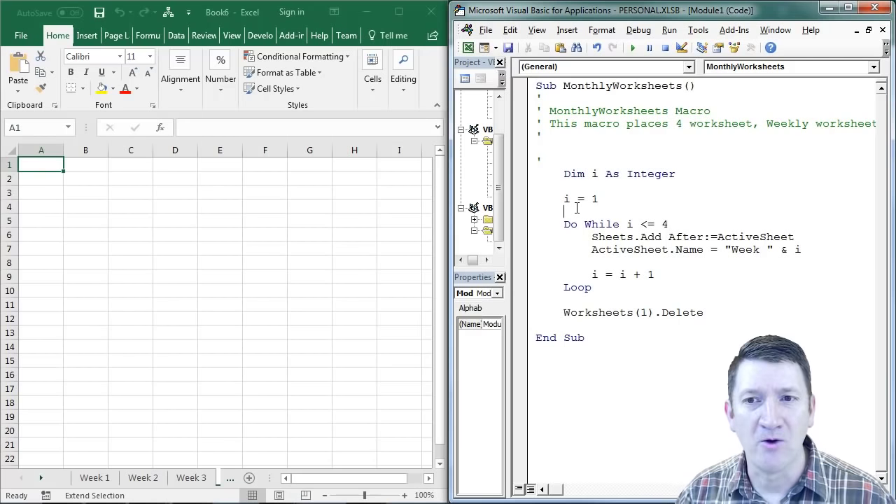
{"action": "left_click_drag", "start_coordinate": [560, 225], "coordinate": [594, 292]}
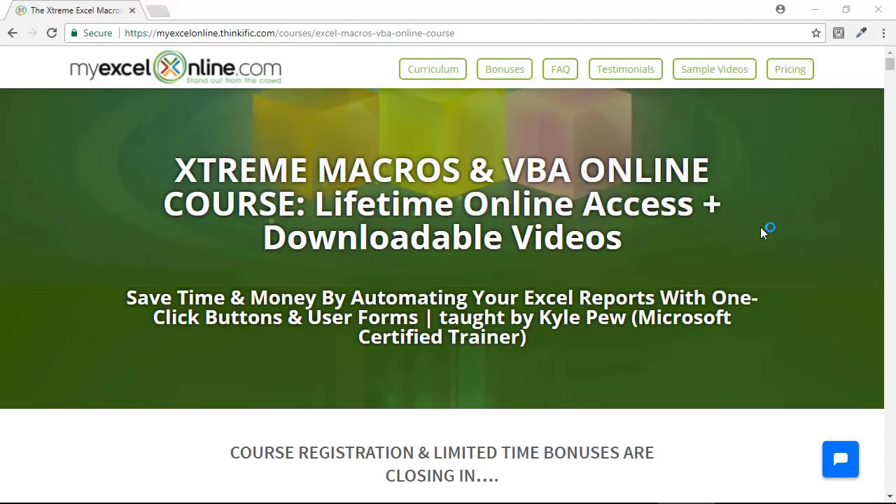
Step: Switch to the browser's Xtreme Macros & VBA course page and examine the course description and the curriculum from Module 1 to Module 4
{"action": "scroll", "coordinate": [654, 277], "scroll_direction": "down", "scroll_amount": 6}
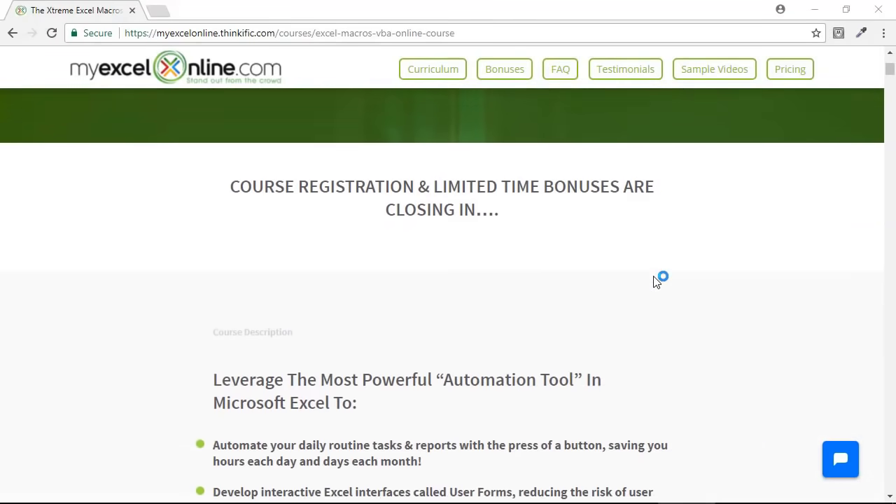
{"action": "scroll", "coordinate": [654, 276], "scroll_direction": "down", "scroll_amount": 4}
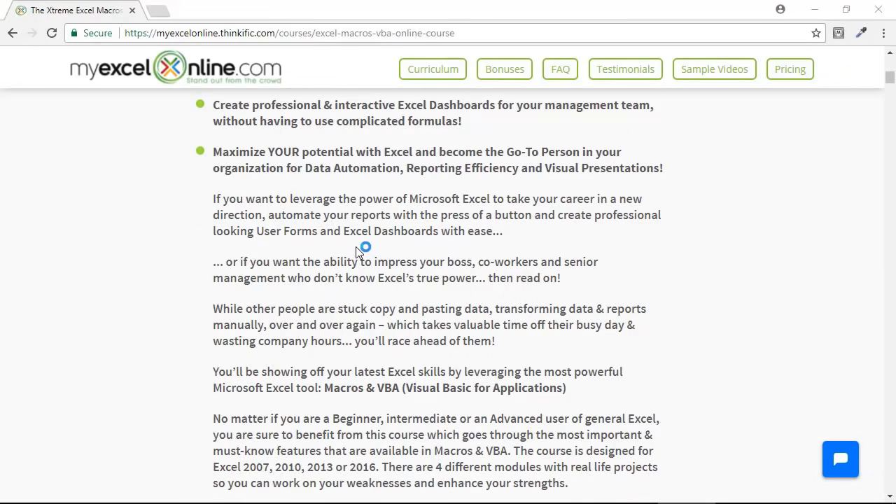
{"action": "scroll", "coordinate": [474, 295], "scroll_direction": "down", "scroll_amount": 4}
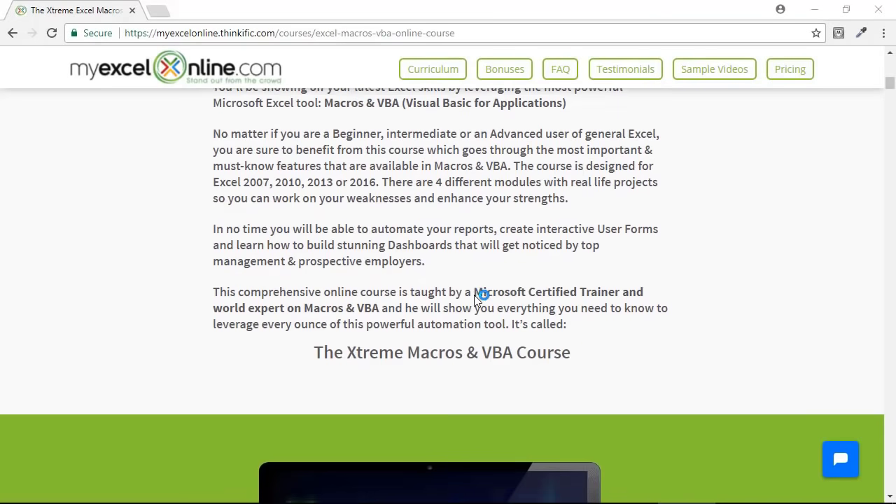
{"action": "scroll", "coordinate": [474, 295], "scroll_direction": "down", "scroll_amount": 5}
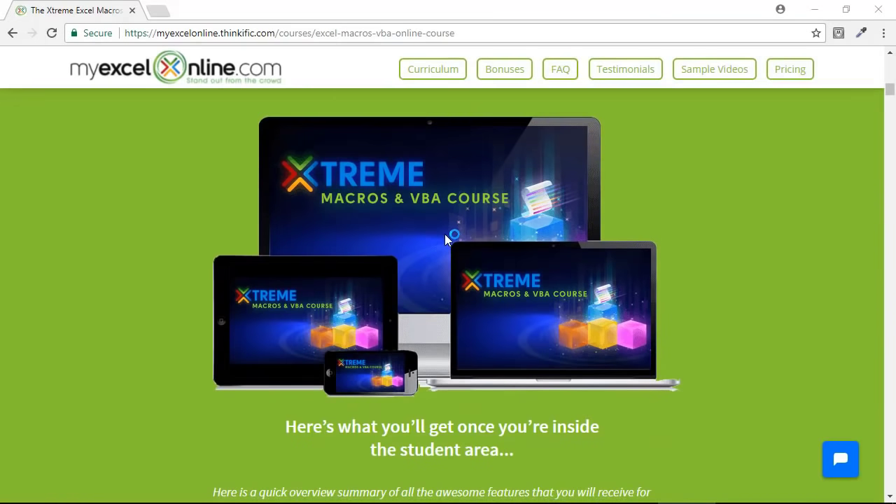
{"action": "scroll", "coordinate": [450, 241], "scroll_direction": "down", "scroll_amount": 9}
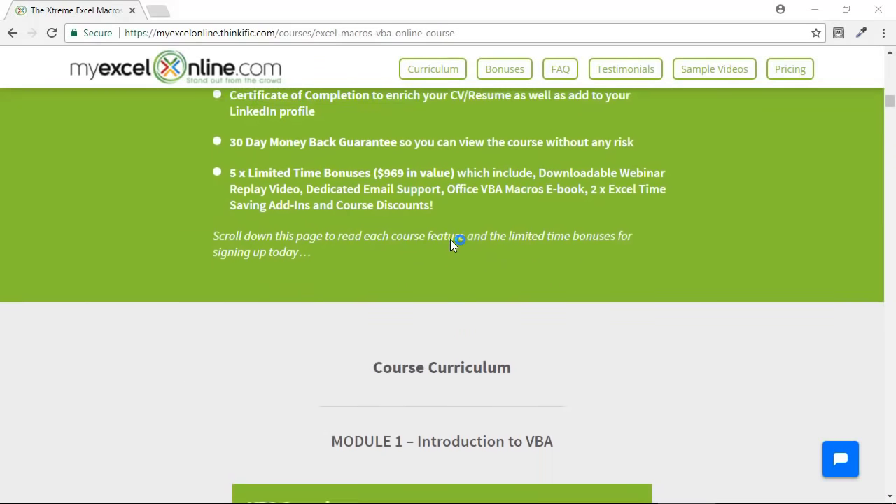
{"action": "scroll", "coordinate": [451, 239], "scroll_direction": "down", "scroll_amount": 4}
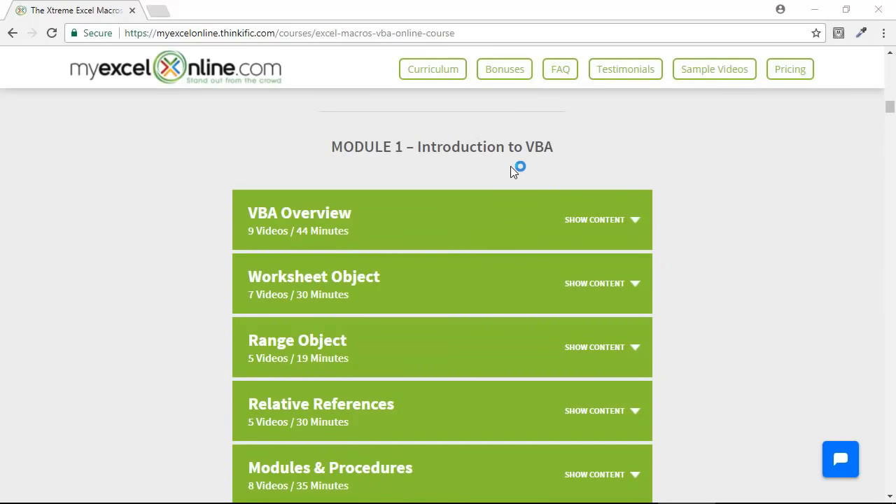
{"action": "scroll", "coordinate": [526, 300], "scroll_direction": "down", "scroll_amount": 4}
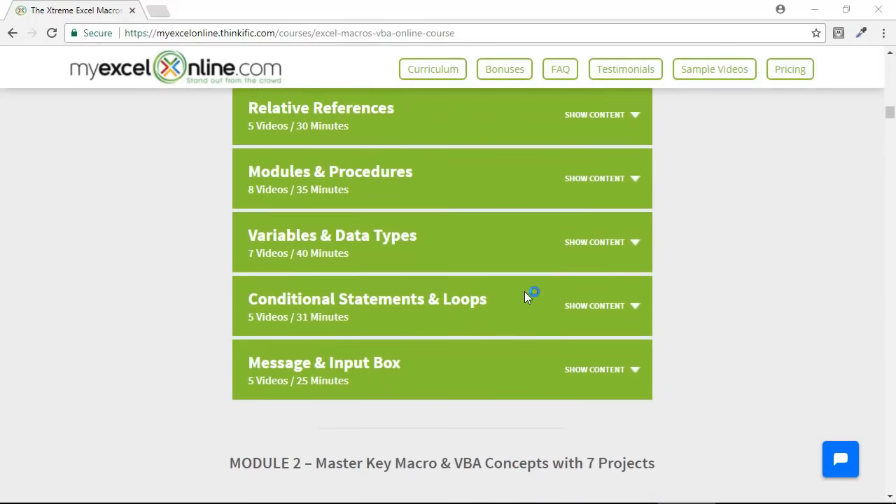
{"action": "scroll", "coordinate": [524, 291], "scroll_direction": "down", "scroll_amount": 3}
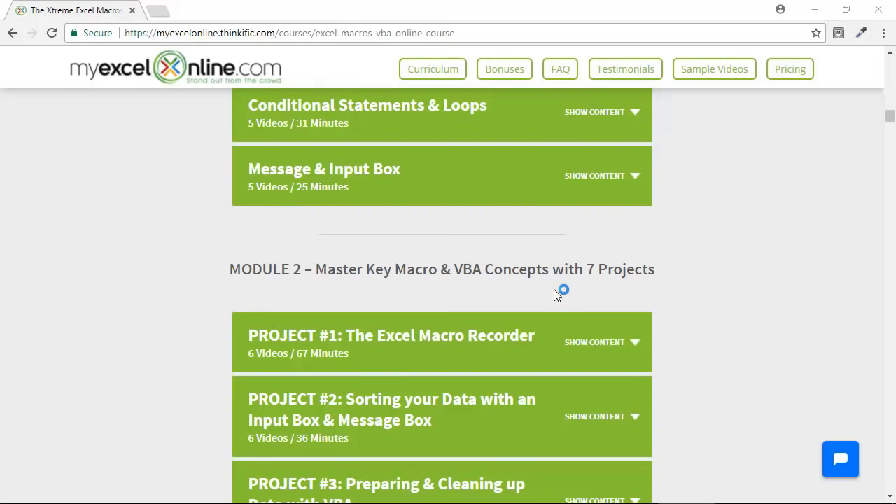
{"action": "scroll", "coordinate": [554, 289], "scroll_direction": "down", "scroll_amount": 9}
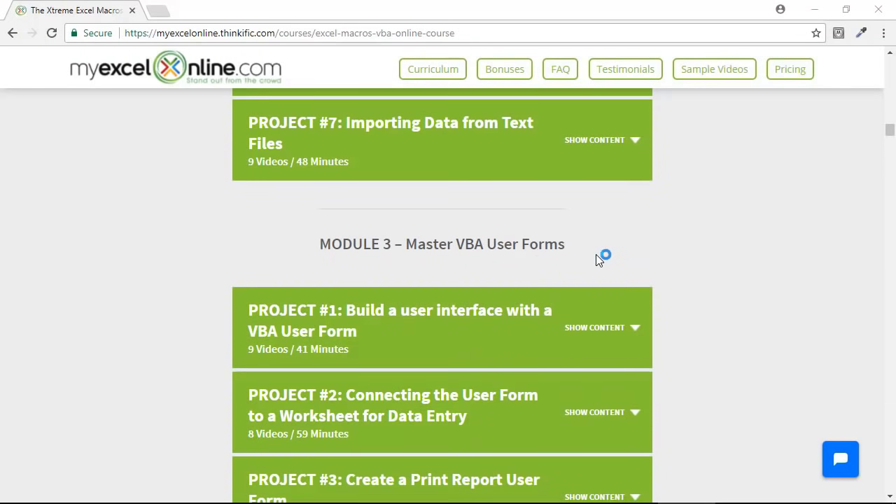
{"action": "scroll", "coordinate": [596, 259], "scroll_direction": "down", "scroll_amount": 6}
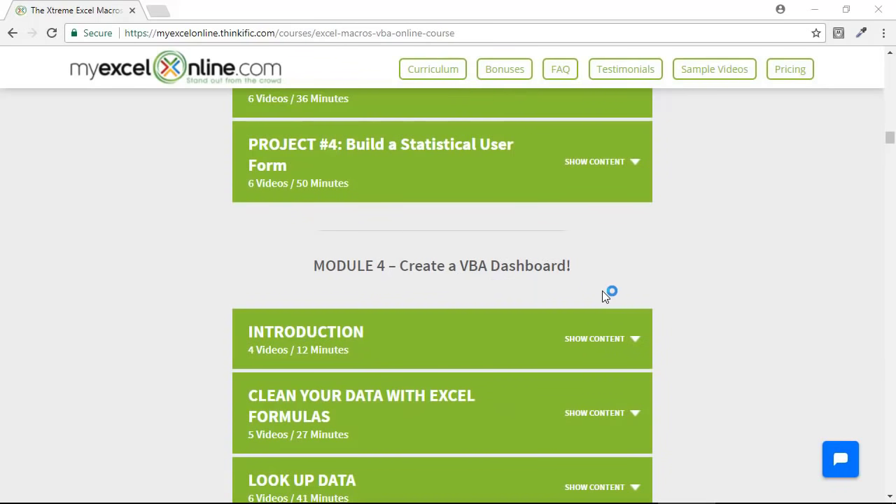
Step: Return to Module 1 of the curriculum and expand the VBA Overview and Worksheet Object sections to read their contents
{"action": "scroll", "coordinate": [602, 290], "scroll_direction": "up", "scroll_amount": 12}
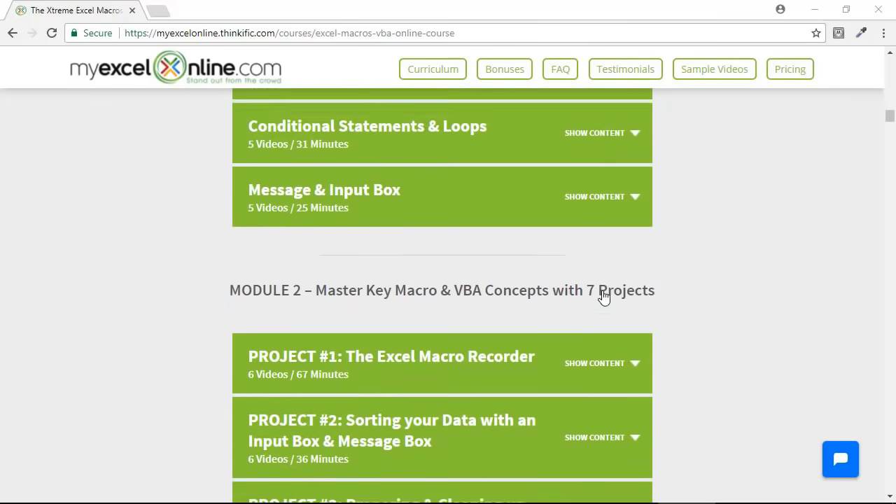
{"action": "scroll", "coordinate": [602, 296], "scroll_direction": "up", "scroll_amount": 10}
{"action": "scroll", "coordinate": [602, 296], "scroll_direction": "down", "scroll_amount": 1}
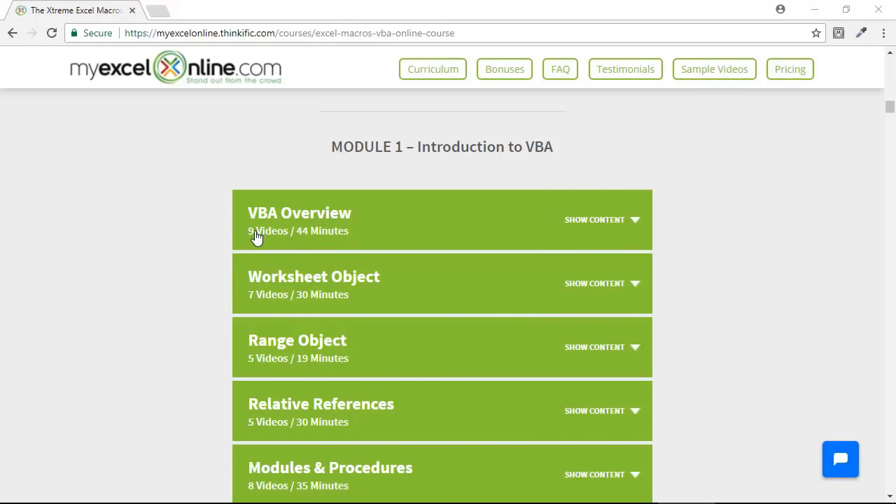
{"action": "left_click", "coordinate": [643, 230]}
{"action": "scroll", "coordinate": [607, 189], "scroll_direction": "down", "scroll_amount": 1}
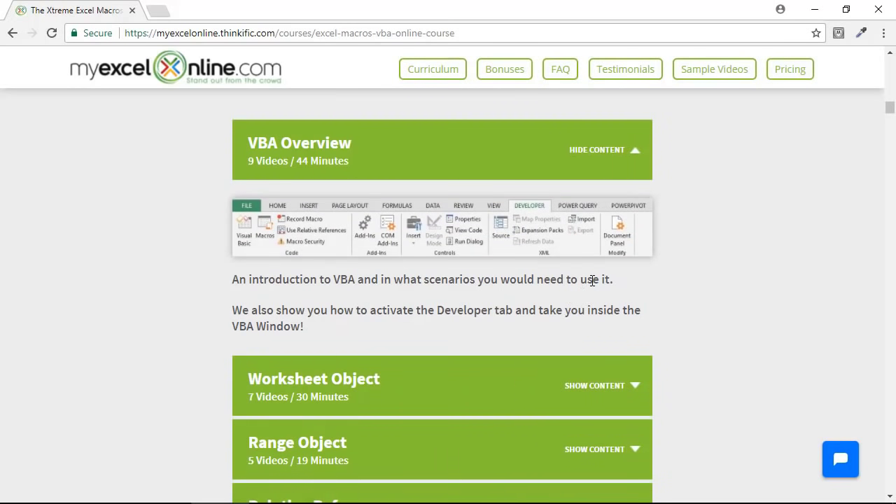
{"action": "scroll", "coordinate": [619, 241], "scroll_direction": "down", "scroll_amount": 3}
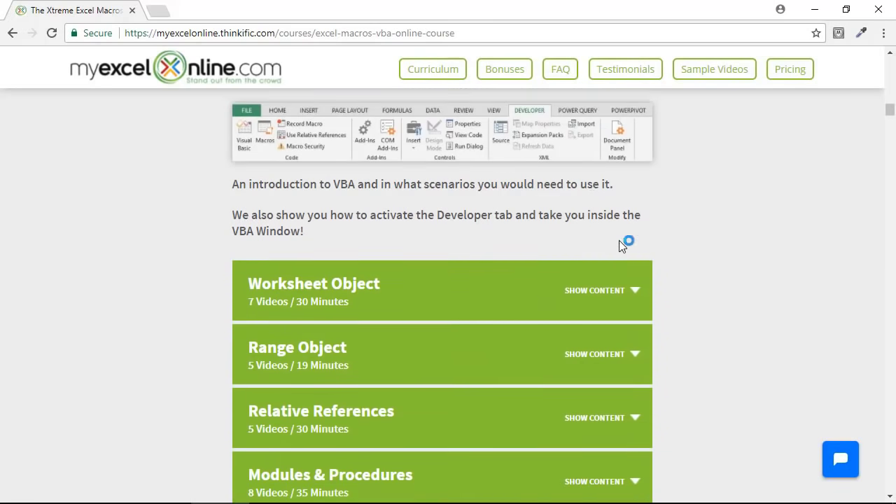
{"action": "left_click", "coordinate": [635, 176]}
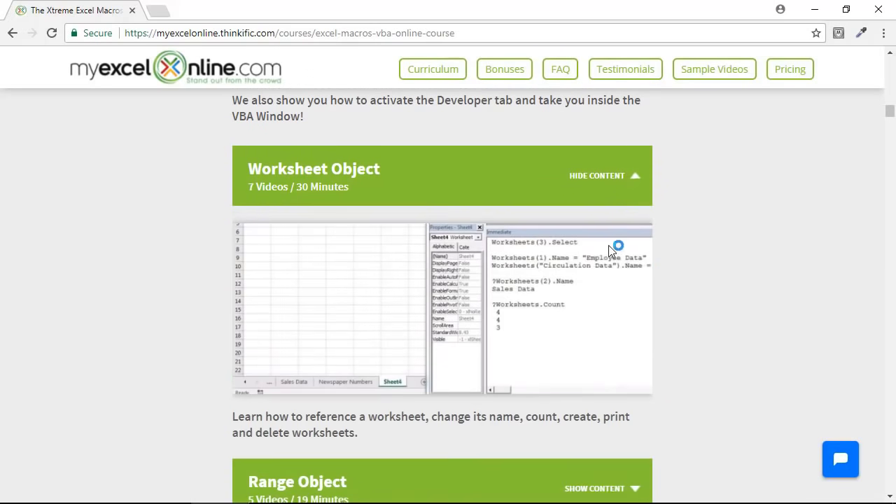
{"action": "scroll", "coordinate": [620, 327], "scroll_direction": "down", "scroll_amount": 1}
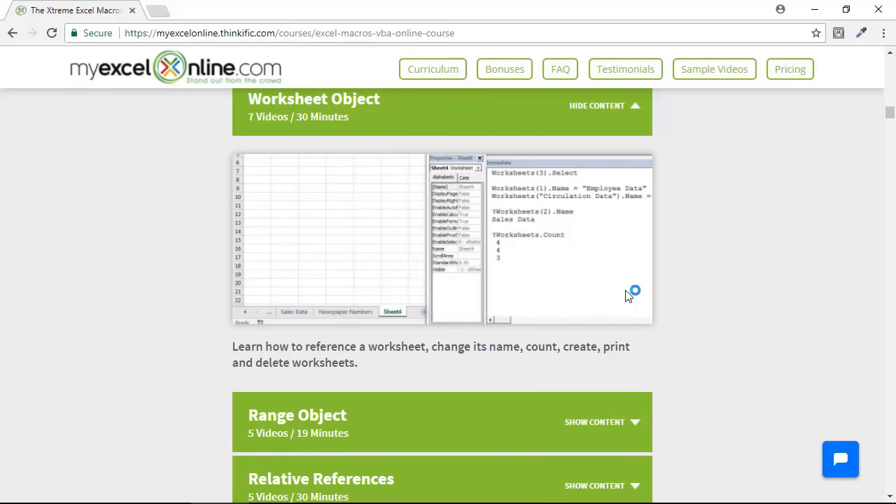
Step: Expand the Range Object and Relative References sections of Module 1 to read their contents
{"action": "scroll", "coordinate": [628, 294], "scroll_direction": "down", "scroll_amount": 3}
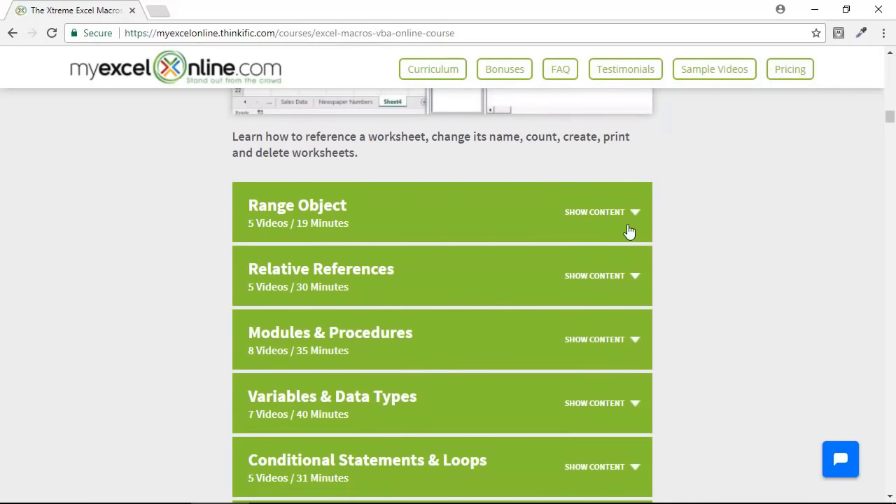
{"action": "left_click", "coordinate": [633, 232]}
{"action": "scroll", "coordinate": [629, 268], "scroll_direction": "down", "scroll_amount": 1}
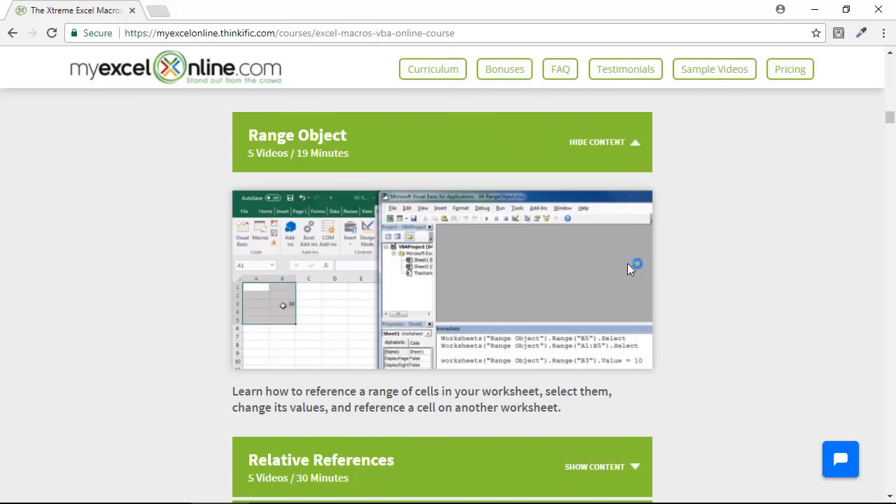
{"action": "scroll", "coordinate": [628, 263], "scroll_direction": "down", "scroll_amount": 5}
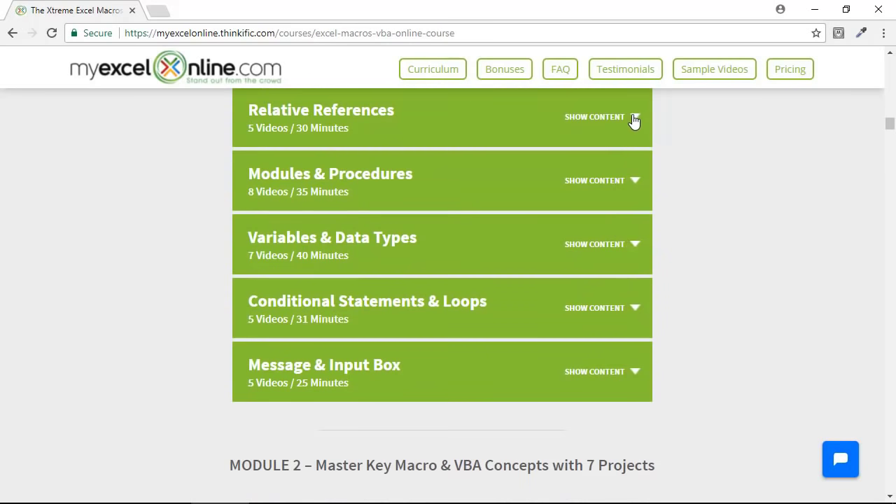
{"action": "left_click", "coordinate": [634, 118]}
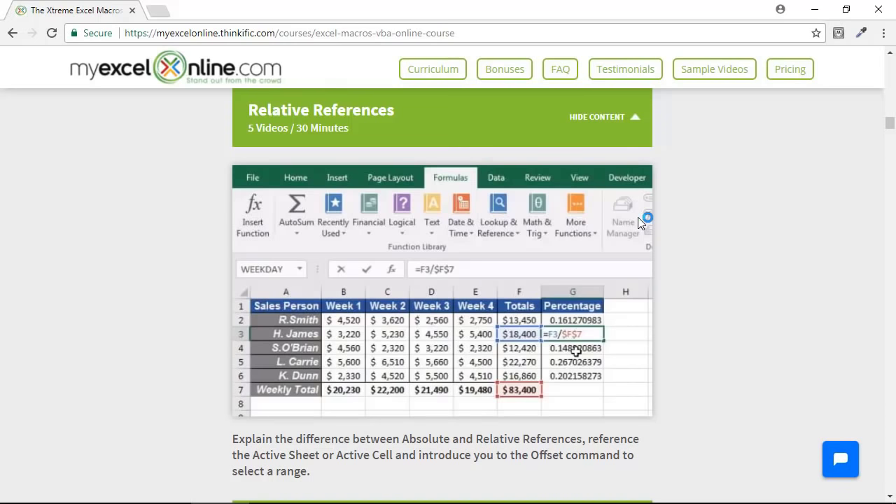
Step: Expand the Modules & Procedures and Variables & Data Types sections of Module 1 to read their contents
{"action": "scroll", "coordinate": [638, 217], "scroll_direction": "down", "scroll_amount": 5}
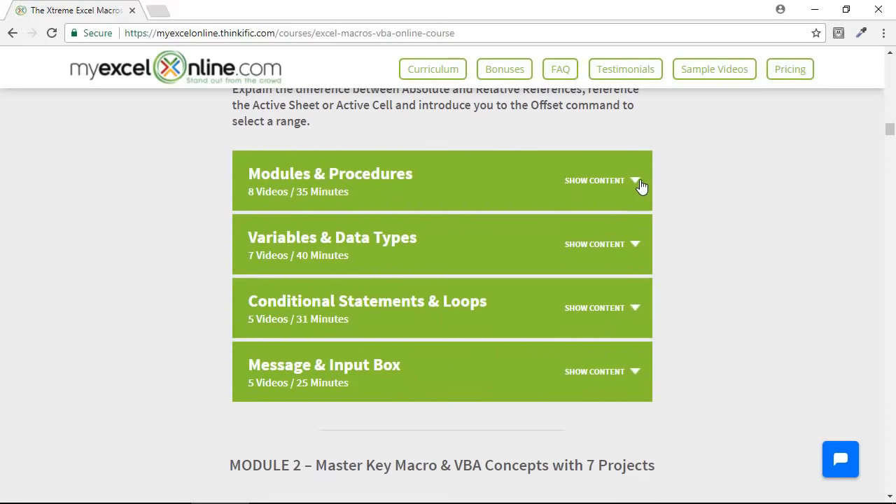
{"action": "left_click", "coordinate": [643, 180]}
{"action": "scroll", "coordinate": [646, 226], "scroll_direction": "down", "scroll_amount": 1}
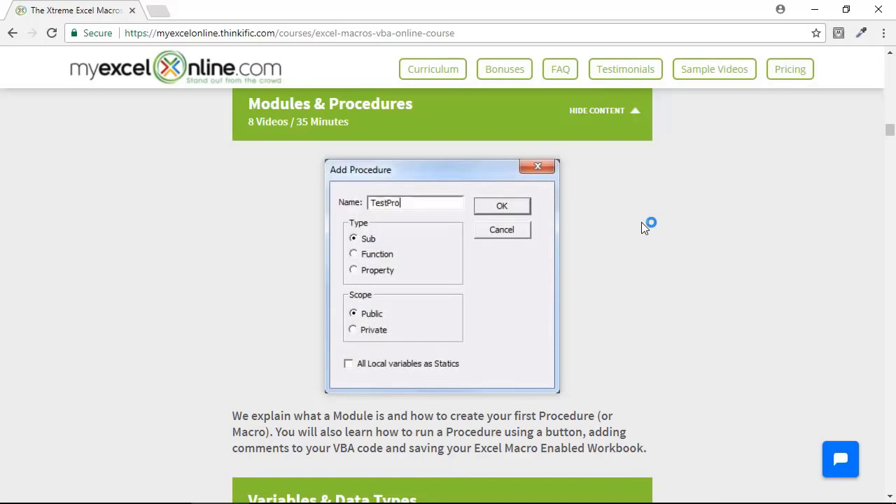
{"action": "scroll", "coordinate": [641, 222], "scroll_direction": "down", "scroll_amount": 5}
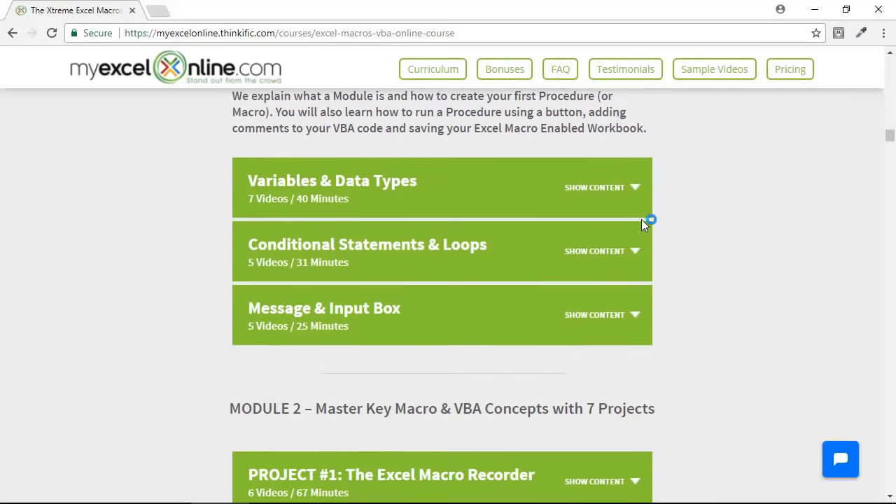
{"action": "left_click", "coordinate": [637, 158]}
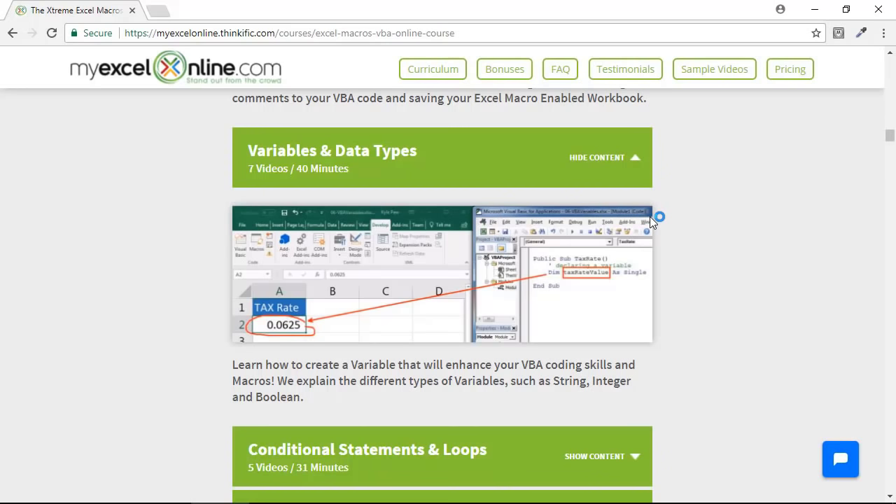
Step: Expand the Conditional Statements & Loops and Message & Input Box sections of Module 1 to read their contents
{"action": "scroll", "coordinate": [651, 231], "scroll_direction": "down", "scroll_amount": 3}
{"action": "left_click", "coordinate": [642, 251]}
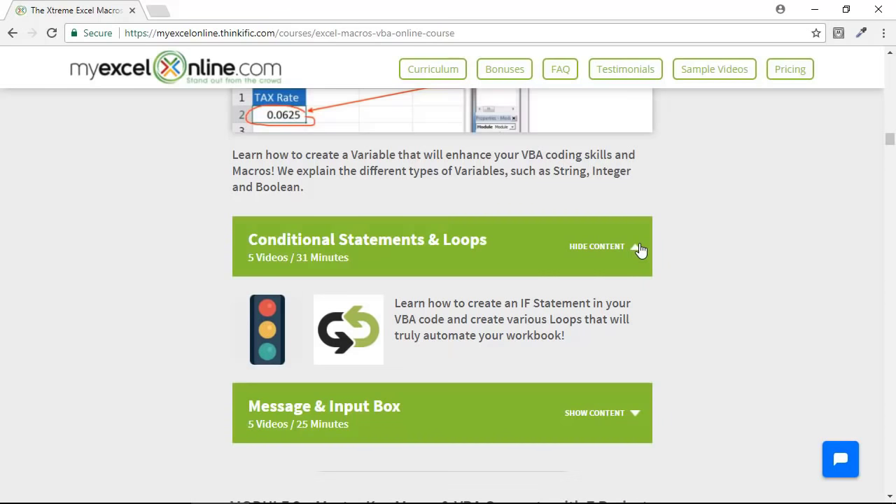
{"action": "scroll", "coordinate": [651, 272], "scroll_direction": "down", "scroll_amount": 3}
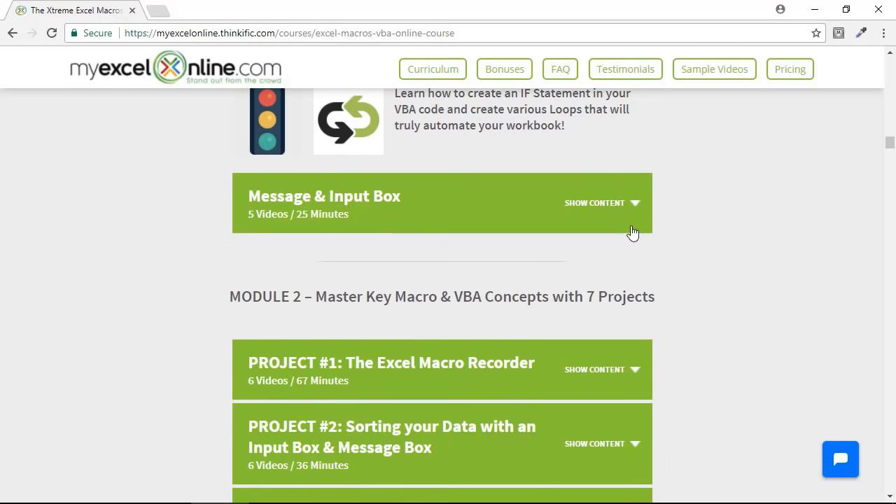
{"action": "left_click", "coordinate": [637, 205]}
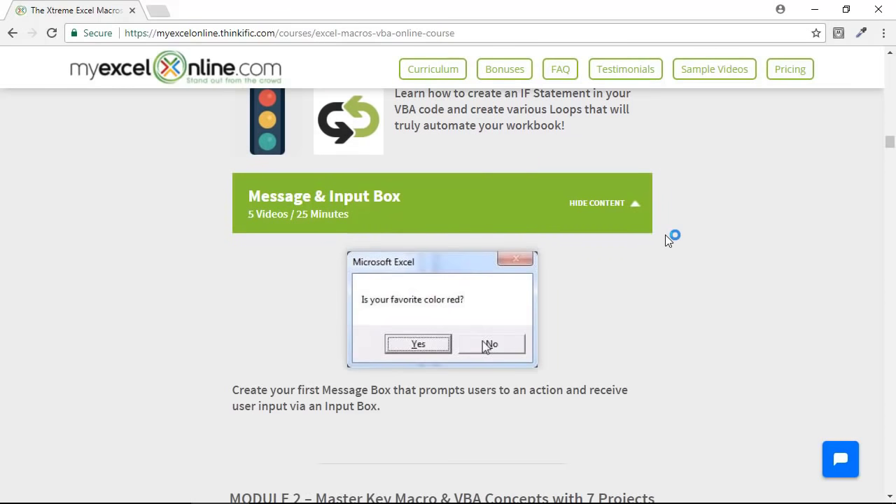
{"action": "scroll", "coordinate": [666, 235], "scroll_direction": "down", "scroll_amount": 1}
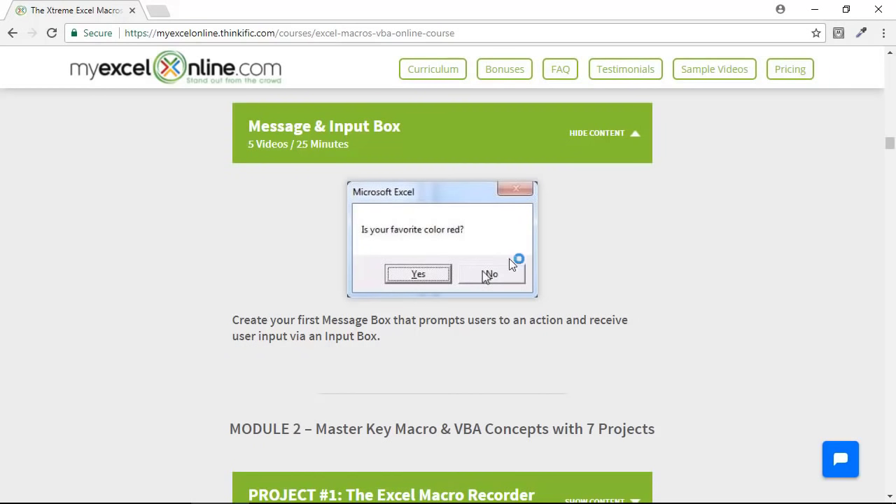
Step: Expand Project #1, The Excel Macro Recorder, in Module 2 to read its contents
{"action": "scroll", "coordinate": [642, 296], "scroll_direction": "down", "scroll_amount": 4}
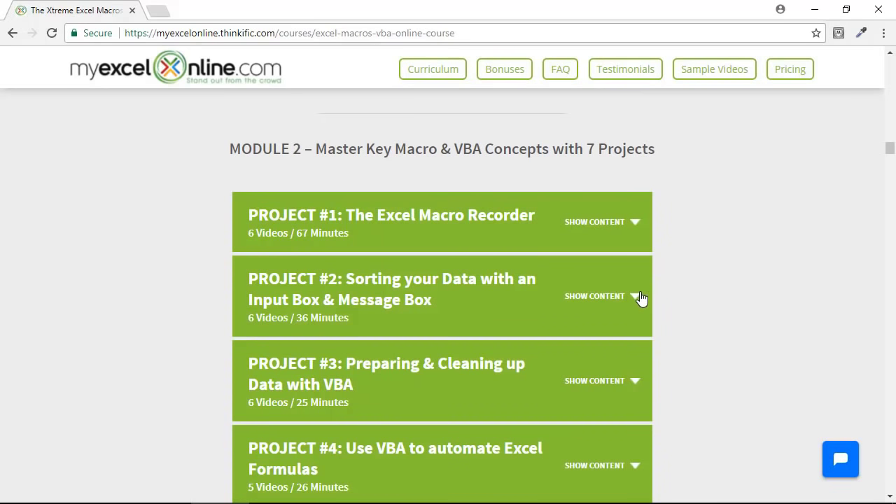
{"action": "left_click", "coordinate": [637, 224]}
{"action": "scroll", "coordinate": [666, 266], "scroll_direction": "down", "scroll_amount": 1}
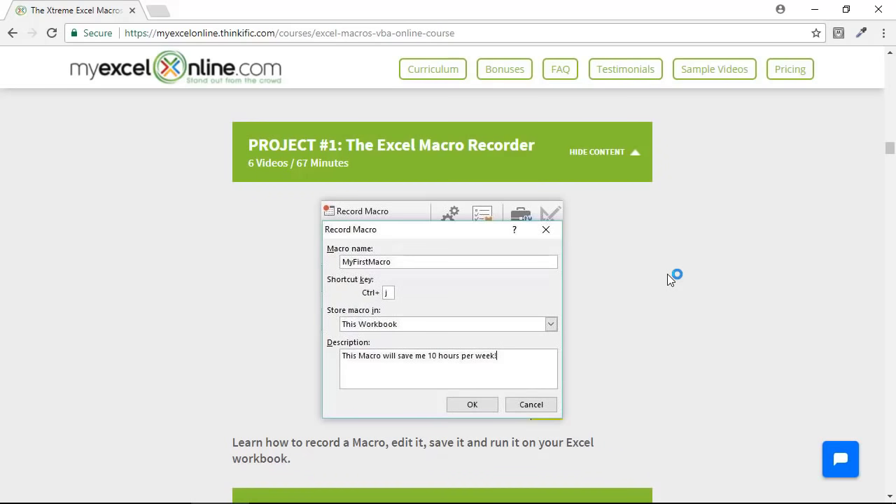
Step: Expand Project #2, Sorting your Data, and Project #3, Preparing & Cleaning up Data, in Module 2 to read their contents
{"action": "scroll", "coordinate": [666, 274], "scroll_direction": "down", "scroll_amount": 5}
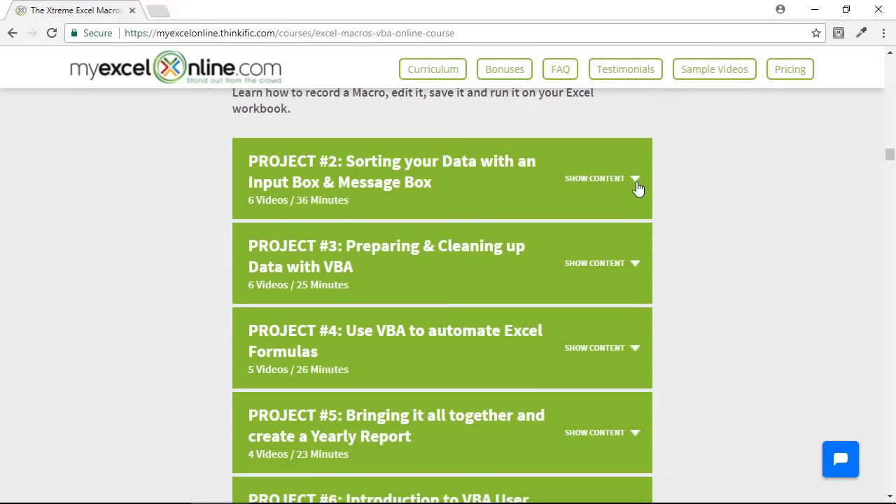
{"action": "left_click", "coordinate": [636, 183]}
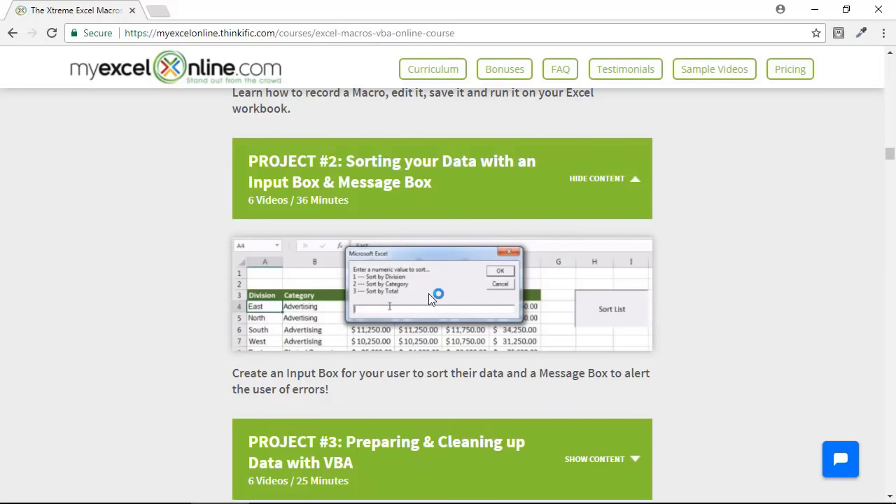
{"action": "scroll", "coordinate": [516, 296], "scroll_direction": "down", "scroll_amount": 4}
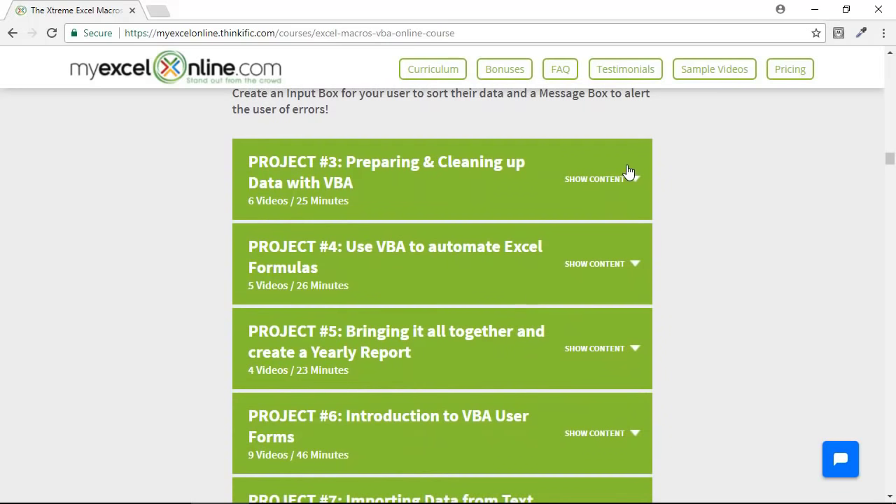
{"action": "left_click", "coordinate": [635, 183]}
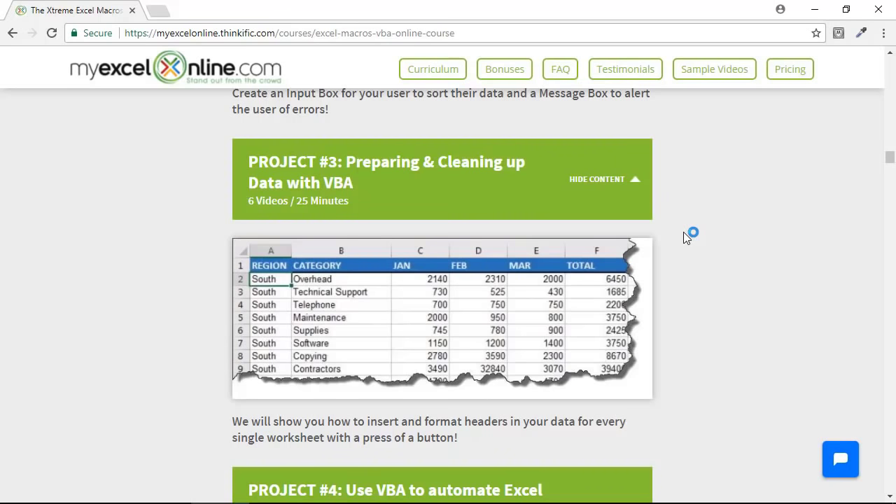
Step: Expand Project #4, automating Excel Formulas, and Project #5, creating a Yearly Report, in Module 2 to read their contents
{"action": "scroll", "coordinate": [683, 231], "scroll_direction": "down", "scroll_amount": 4}
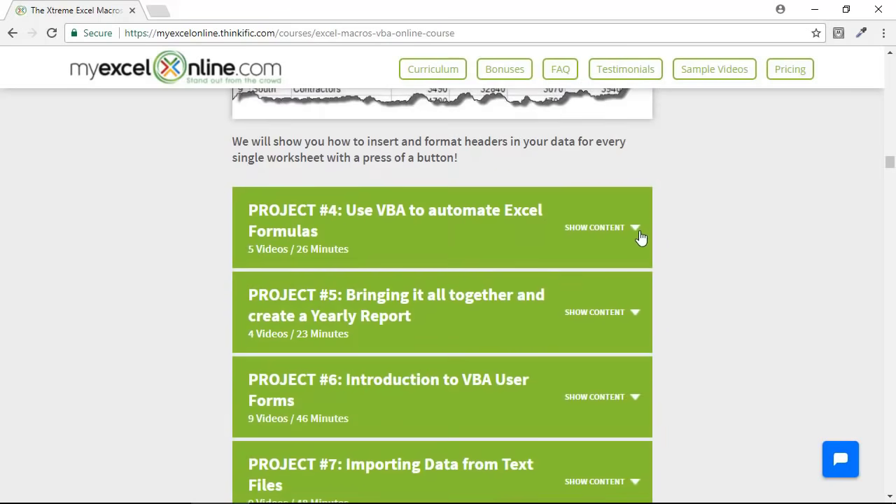
{"action": "left_click", "coordinate": [642, 236]}
{"action": "scroll", "coordinate": [714, 228], "scroll_direction": "down", "scroll_amount": 1}
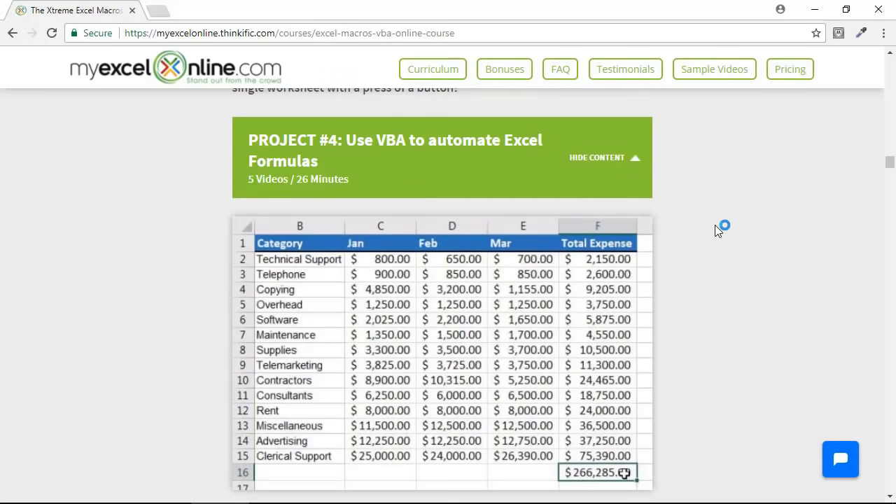
{"action": "scroll", "coordinate": [715, 227], "scroll_direction": "down", "scroll_amount": 2}
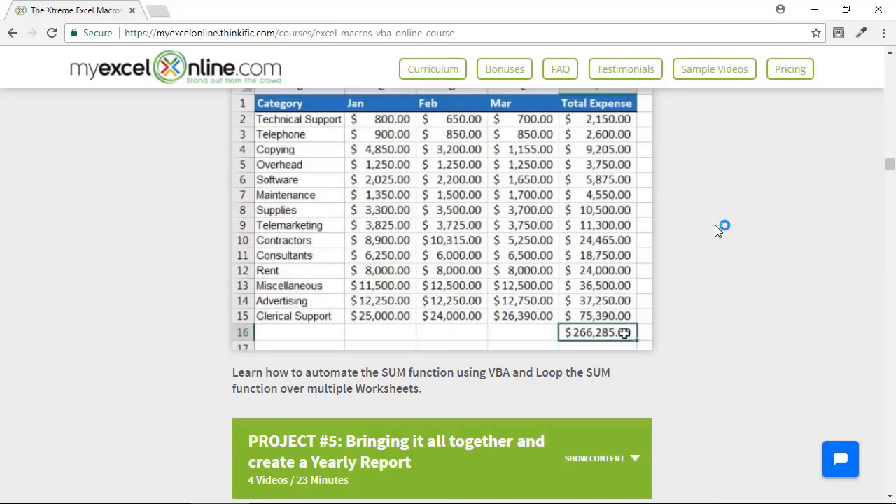
{"action": "scroll", "coordinate": [714, 224], "scroll_direction": "down", "scroll_amount": 4}
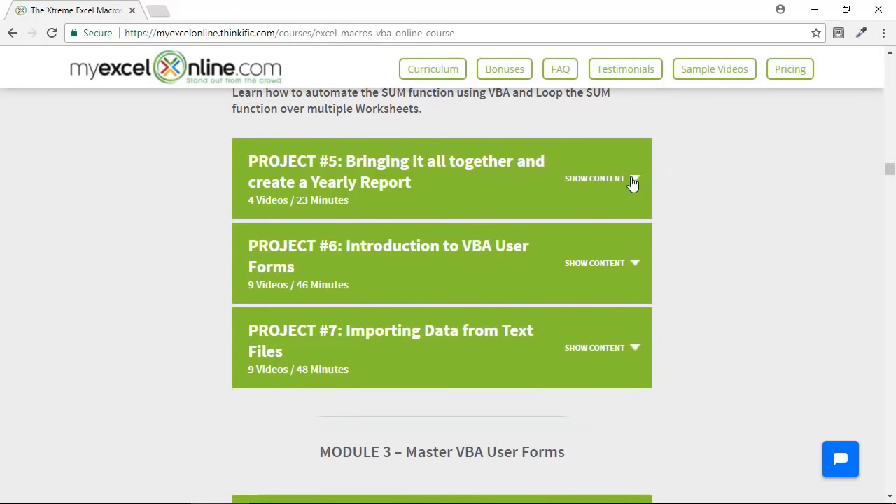
{"action": "left_click", "coordinate": [635, 180]}
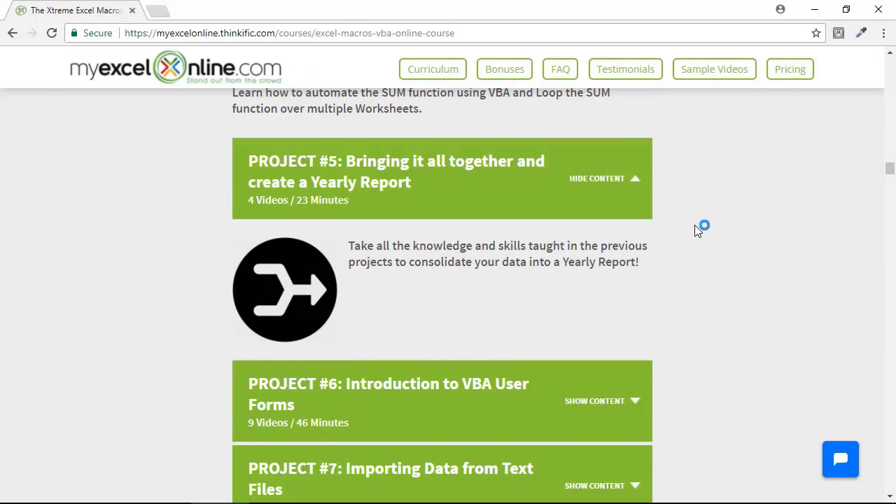
Step: Expand Project #6, Introduction to VBA User Forms, and Project #7, Importing Data from Text Files, to read their contents
{"action": "scroll", "coordinate": [692, 228], "scroll_direction": "down", "scroll_amount": 3}
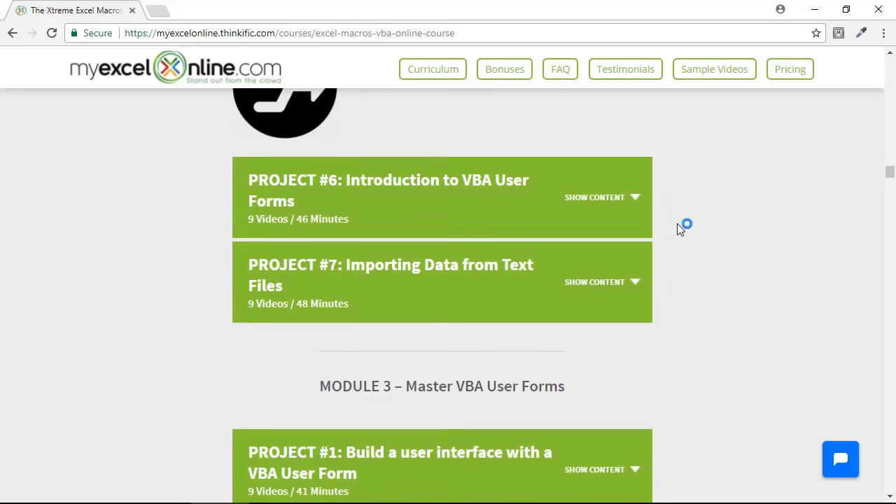
{"action": "left_click", "coordinate": [636, 192]}
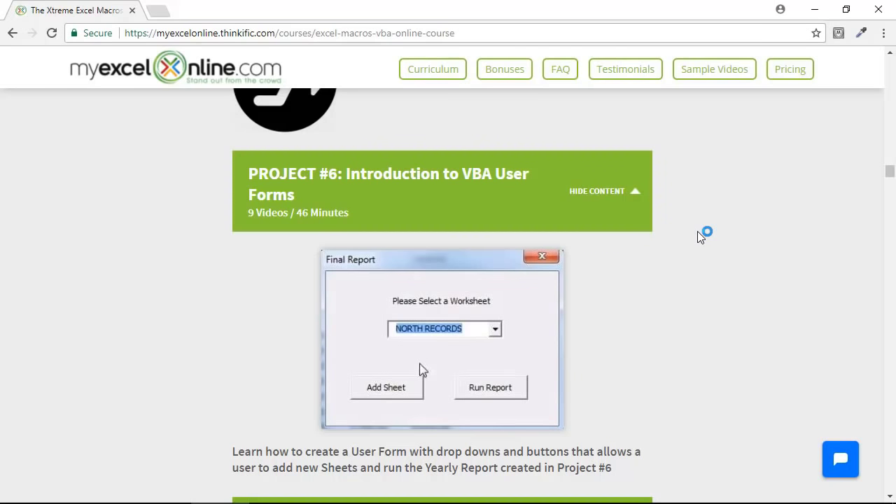
{"action": "scroll", "coordinate": [700, 237], "scroll_direction": "down", "scroll_amount": 1}
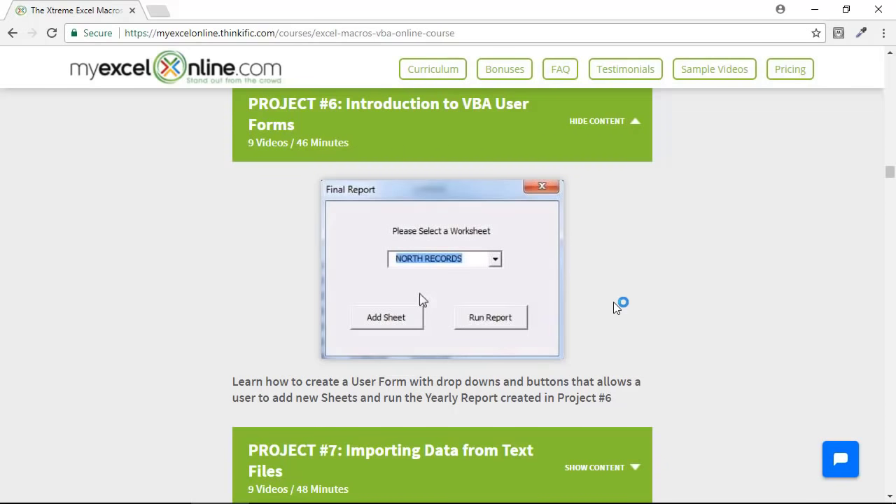
{"action": "scroll", "coordinate": [621, 304], "scroll_direction": "down", "scroll_amount": 2}
{"action": "left_click", "coordinate": [635, 330]}
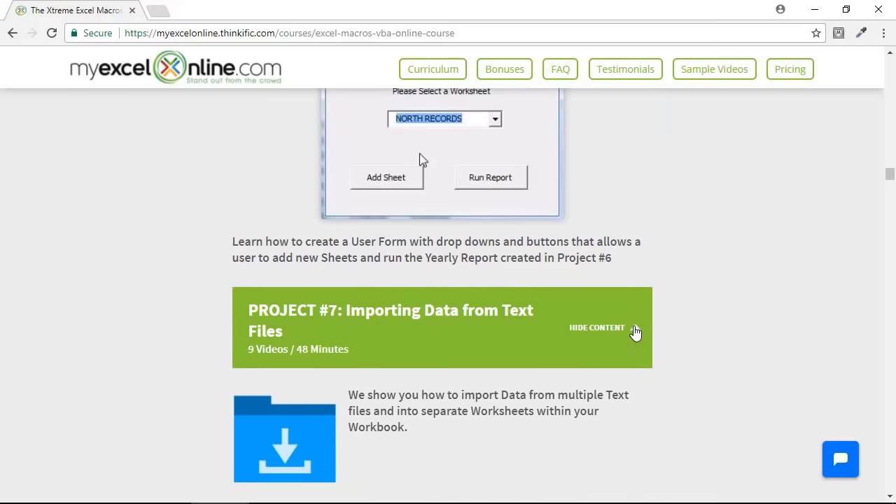
{"action": "scroll", "coordinate": [635, 333], "scroll_direction": "down", "scroll_amount": 2}
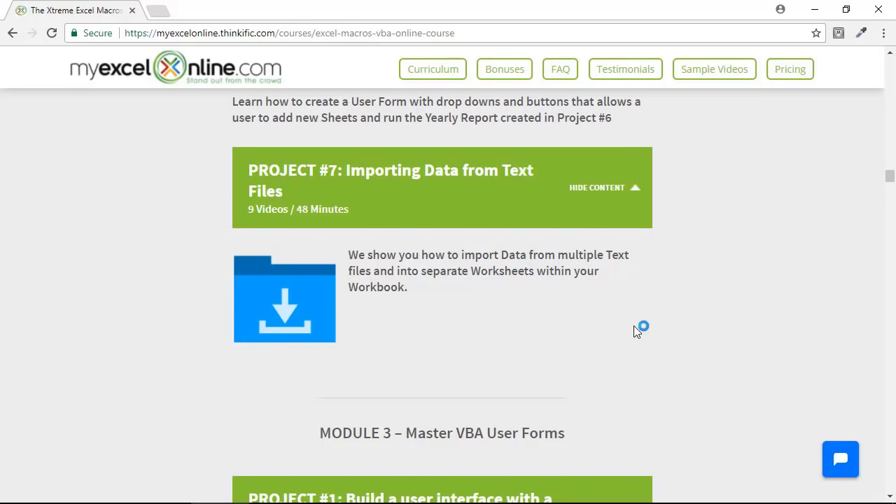
Step: Expand Project #1, Build a user interface with a VBA User Form, in Module 3 to read its contents
{"action": "scroll", "coordinate": [634, 326], "scroll_direction": "down", "scroll_amount": 4}
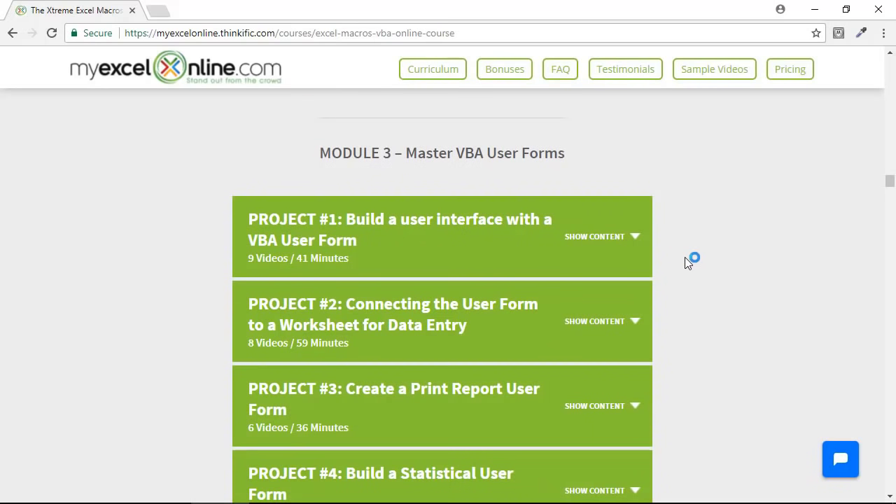
{"action": "scroll", "coordinate": [685, 257], "scroll_direction": "down", "scroll_amount": 1}
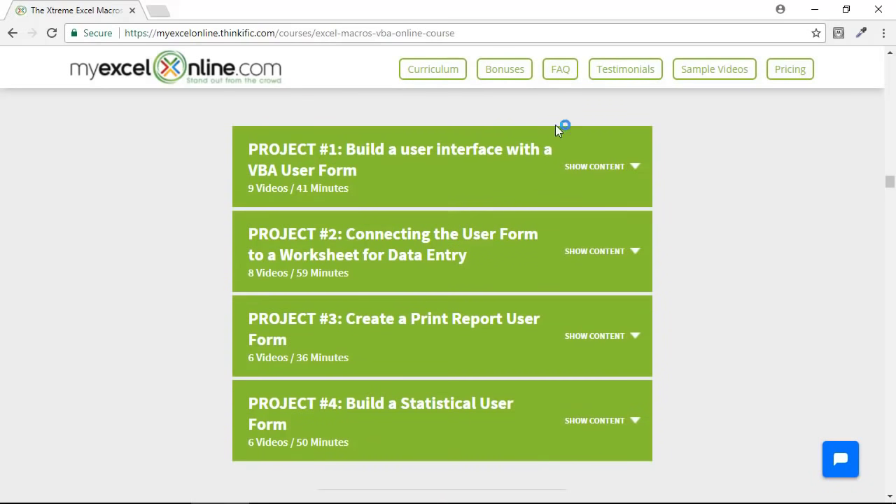
{"action": "left_click", "coordinate": [635, 169]}
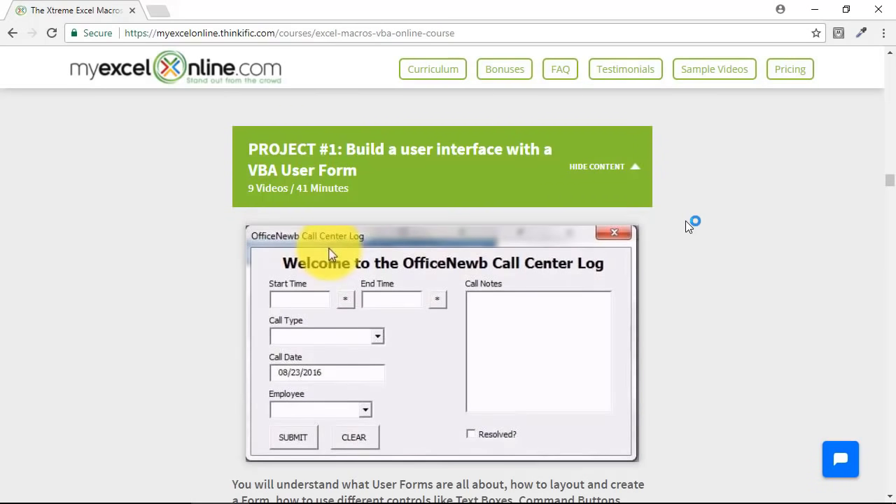
{"action": "scroll", "coordinate": [625, 261], "scroll_direction": "down", "scroll_amount": 1}
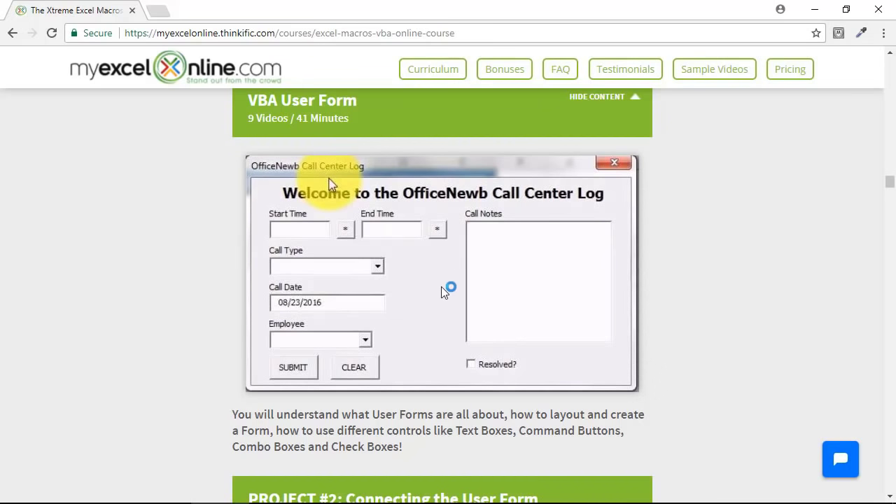
{"action": "scroll", "coordinate": [442, 281], "scroll_direction": "down", "scroll_amount": 1}
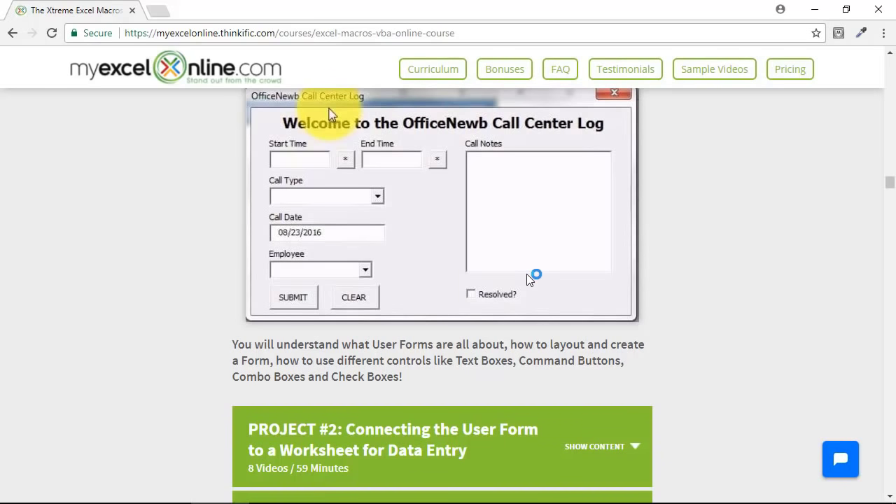
Step: Expand Project #2, Connecting the User Form to a Worksheet for Data Entry, in Module 3 to read its contents
{"action": "scroll", "coordinate": [527, 274], "scroll_direction": "down", "scroll_amount": 3}
{"action": "left_click", "coordinate": [634, 238]}
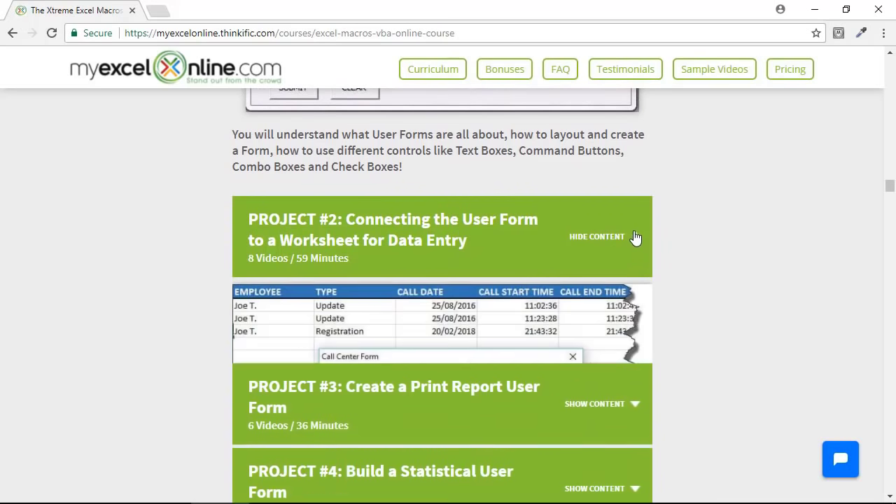
{"action": "scroll", "coordinate": [635, 240], "scroll_direction": "down", "scroll_amount": 1}
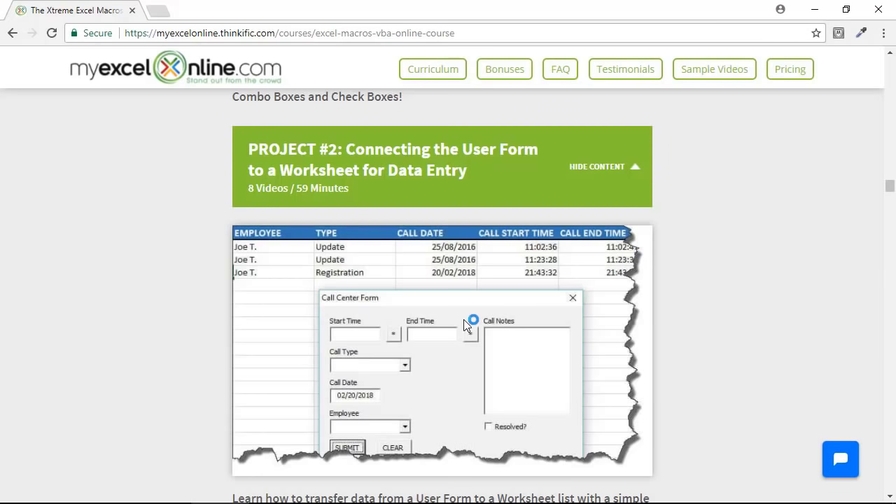
{"action": "scroll", "coordinate": [464, 319], "scroll_direction": "down", "scroll_amount": 1}
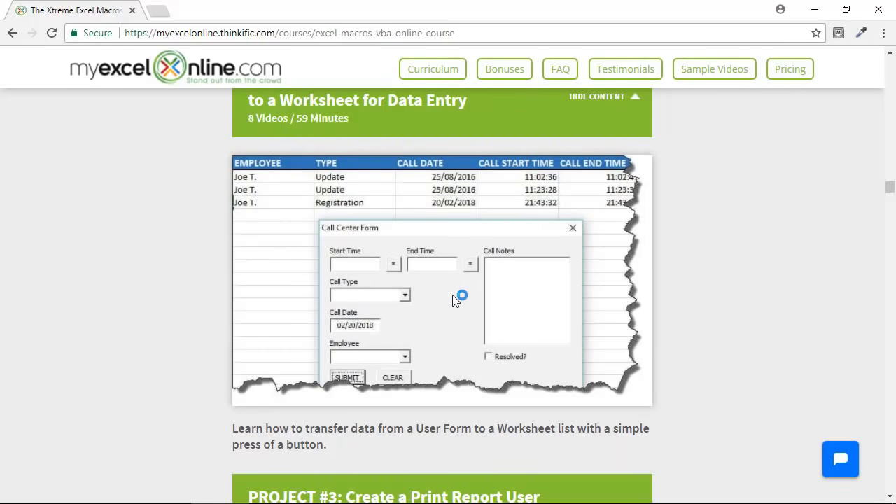
Step: Expand Project #3, Create a Print Report User Form, and Project #4, Build a Statistical User Form, to read their contents
{"action": "scroll", "coordinate": [516, 281], "scroll_direction": "down", "scroll_amount": 5}
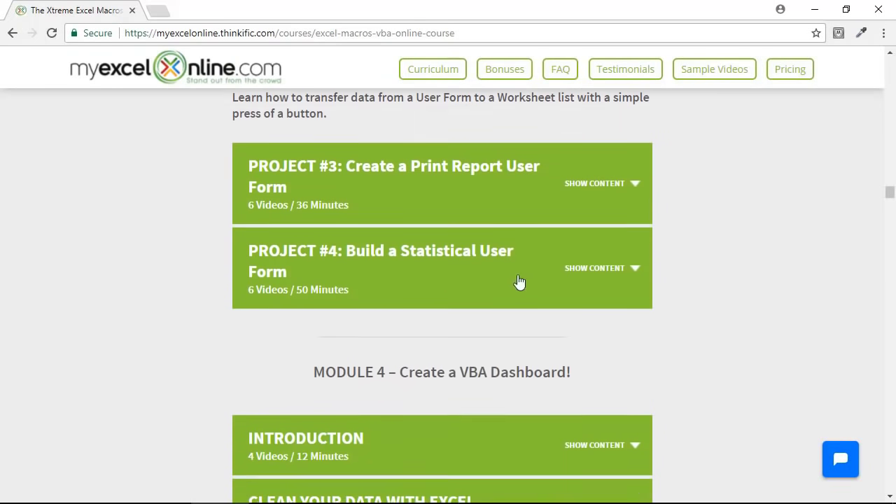
{"action": "left_click", "coordinate": [632, 168]}
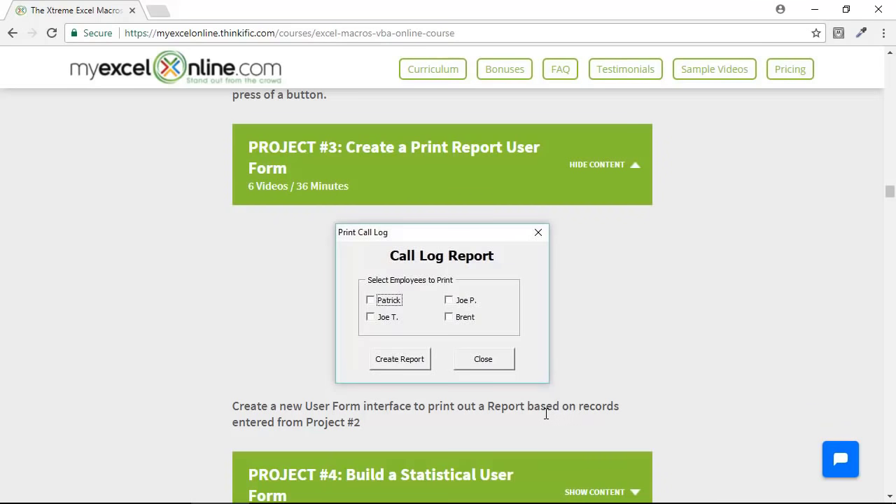
{"action": "scroll", "coordinate": [560, 412], "scroll_direction": "down", "scroll_amount": 3}
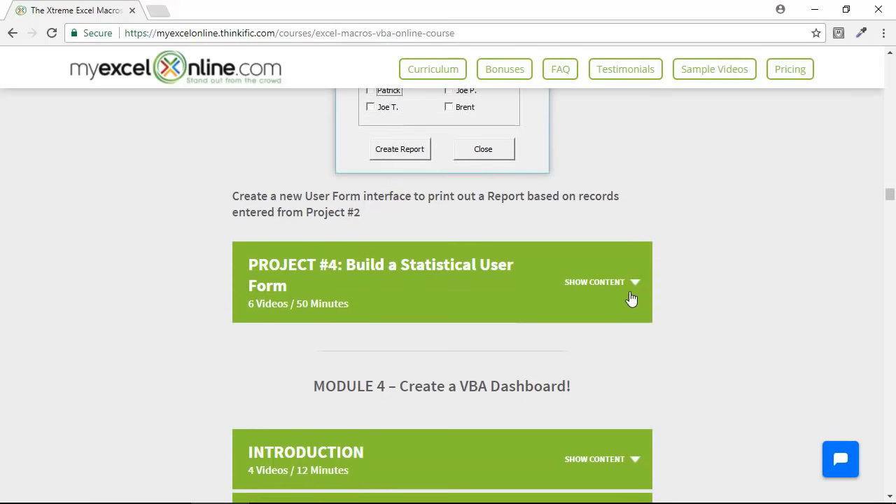
{"action": "left_click", "coordinate": [637, 280]}
{"action": "scroll", "coordinate": [636, 280], "scroll_direction": "down", "scroll_amount": 1}
{"action": "scroll", "coordinate": [637, 280], "scroll_direction": "down", "scroll_amount": 2}
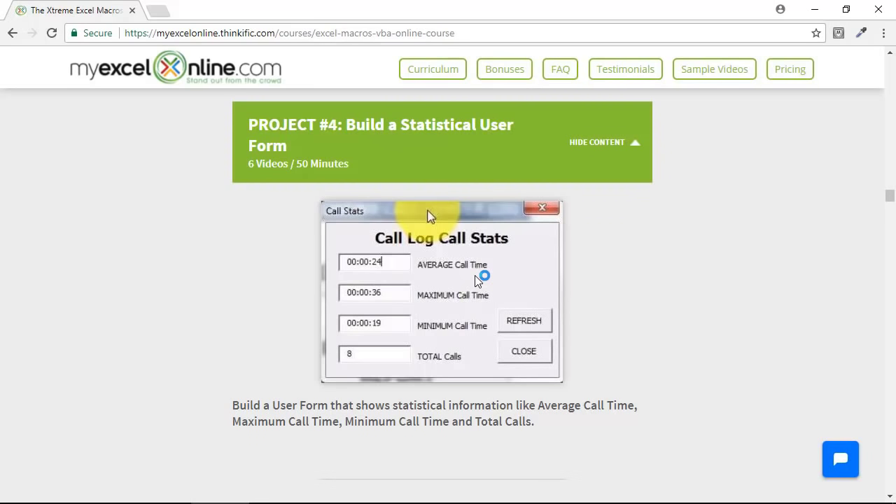
Step: Expand the Introduction and Clean Your Data with Excel Formulas sections of Module 4 to read their contents
{"action": "scroll", "coordinate": [476, 277], "scroll_direction": "down", "scroll_amount": 5}
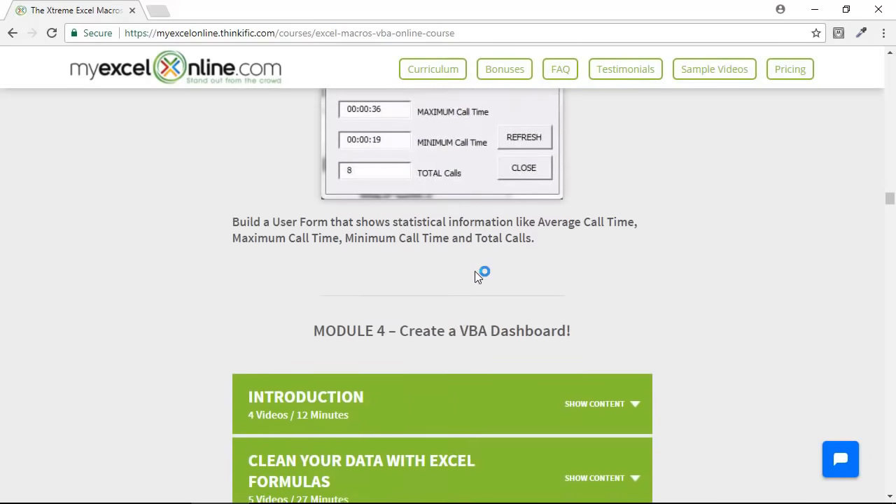
{"action": "scroll", "coordinate": [494, 245], "scroll_direction": "up", "scroll_amount": 1}
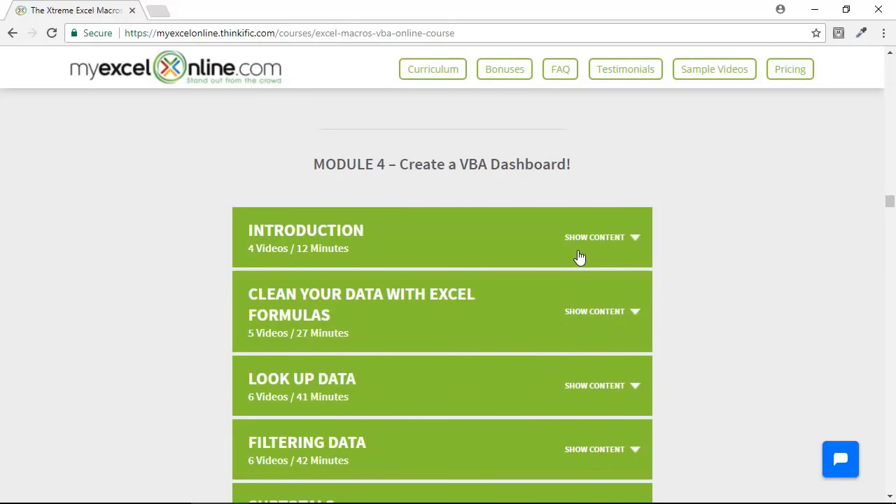
{"action": "left_click", "coordinate": [639, 242]}
{"action": "scroll", "coordinate": [634, 241], "scroll_direction": "down", "scroll_amount": 1}
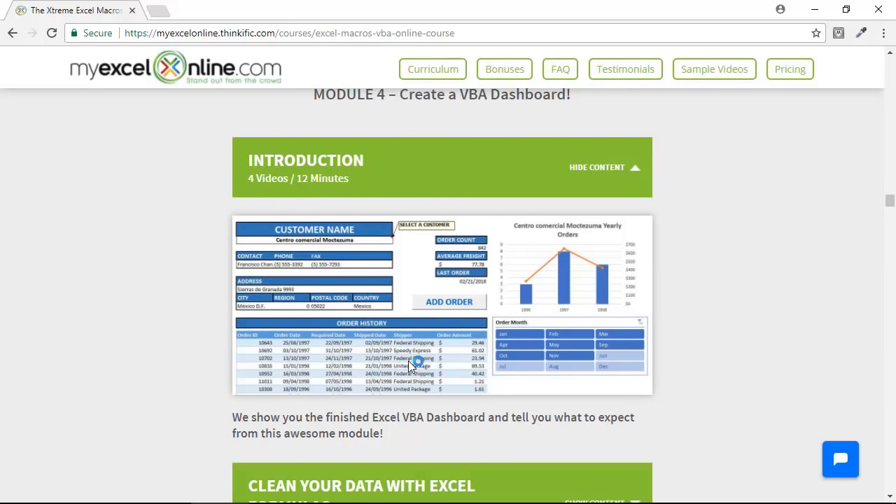
{"action": "scroll", "coordinate": [571, 283], "scroll_direction": "down", "scroll_amount": 4}
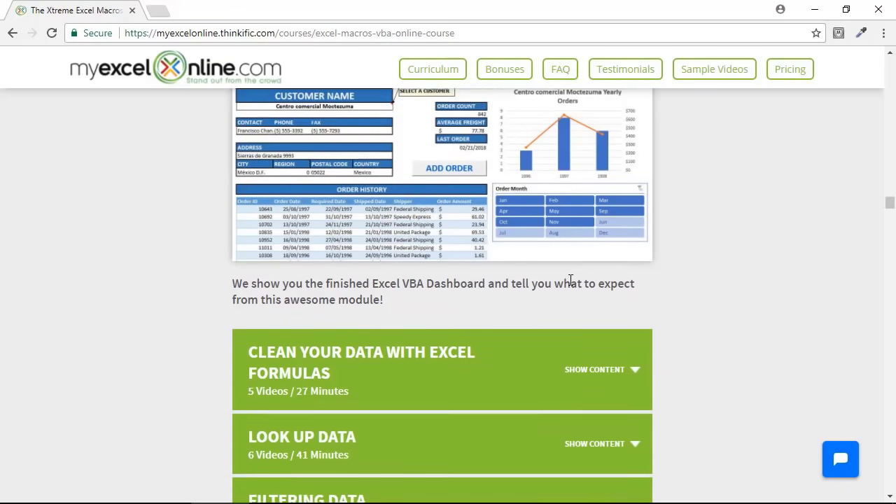
{"action": "left_click", "coordinate": [630, 234]}
{"action": "scroll", "coordinate": [622, 231], "scroll_direction": "down", "scroll_amount": 1}
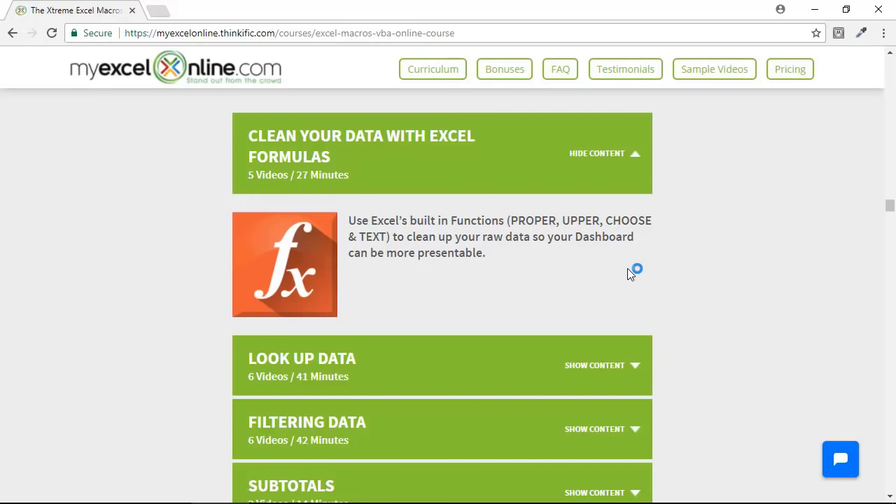
Step: Expand the Look Up Data and Filtering Data sections of Module 4 to read their contents
{"action": "scroll", "coordinate": [640, 284], "scroll_direction": "down", "scroll_amount": 2}
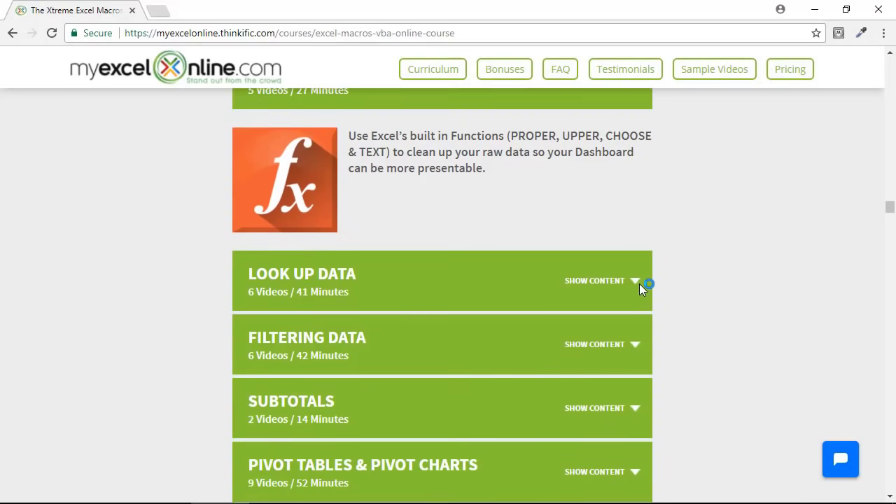
{"action": "left_click", "coordinate": [637, 238]}
{"action": "scroll", "coordinate": [637, 243], "scroll_direction": "down", "scroll_amount": 1}
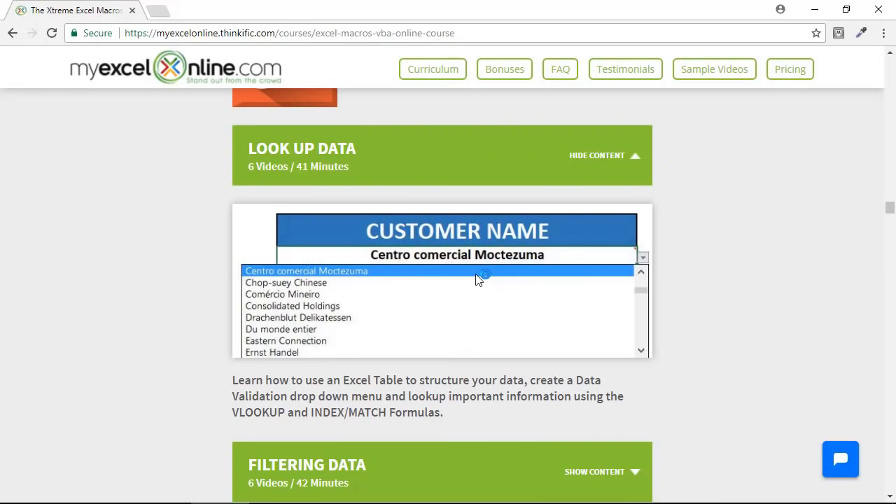
{"action": "scroll", "coordinate": [536, 294], "scroll_direction": "down", "scroll_amount": 3}
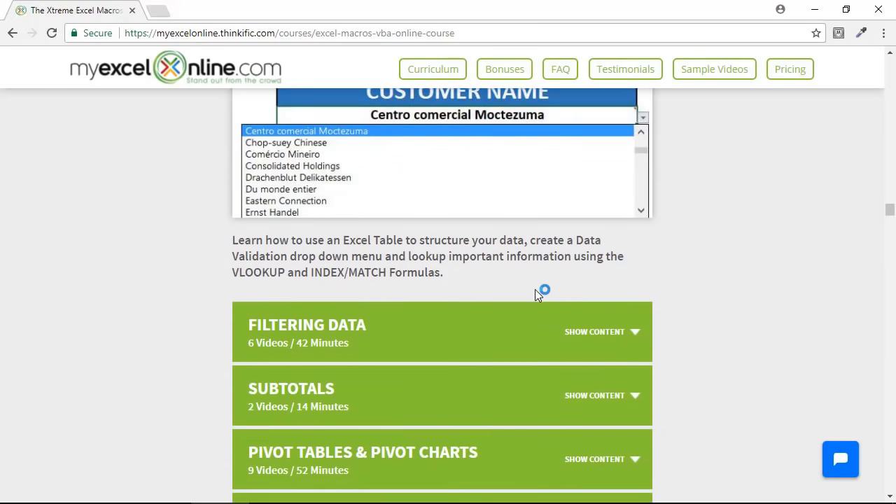
{"action": "left_click", "coordinate": [639, 271]}
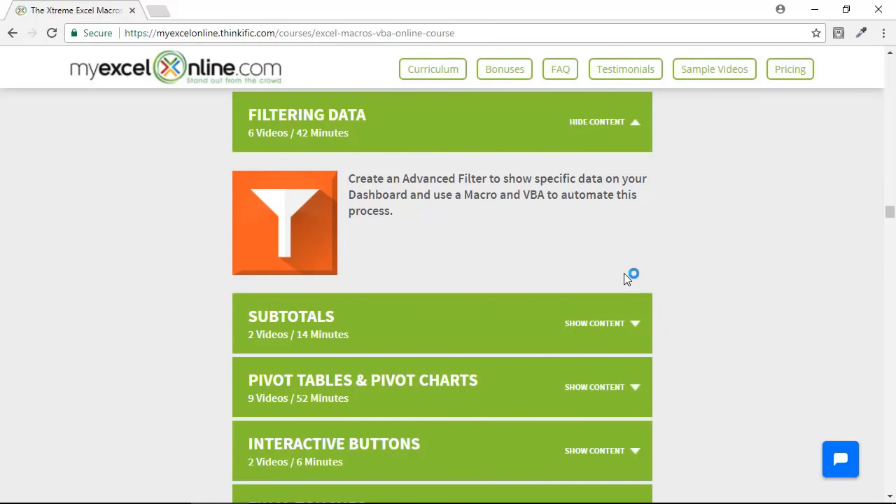
Step: Expand the Subtotals and Pivot Tables & Pivot Charts sections of Module 4 to read their contents
{"action": "left_click", "coordinate": [640, 329]}
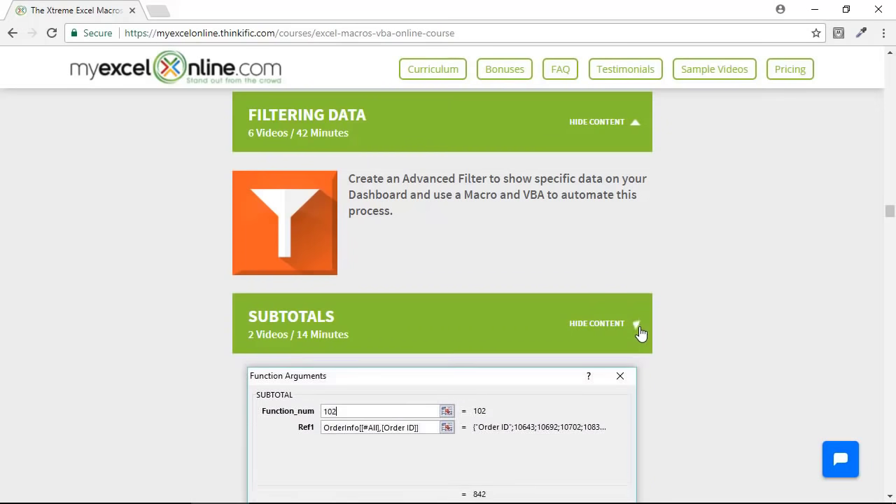
{"action": "scroll", "coordinate": [641, 335], "scroll_direction": "down", "scroll_amount": 1}
{"action": "scroll", "coordinate": [642, 335], "scroll_direction": "down", "scroll_amount": 3}
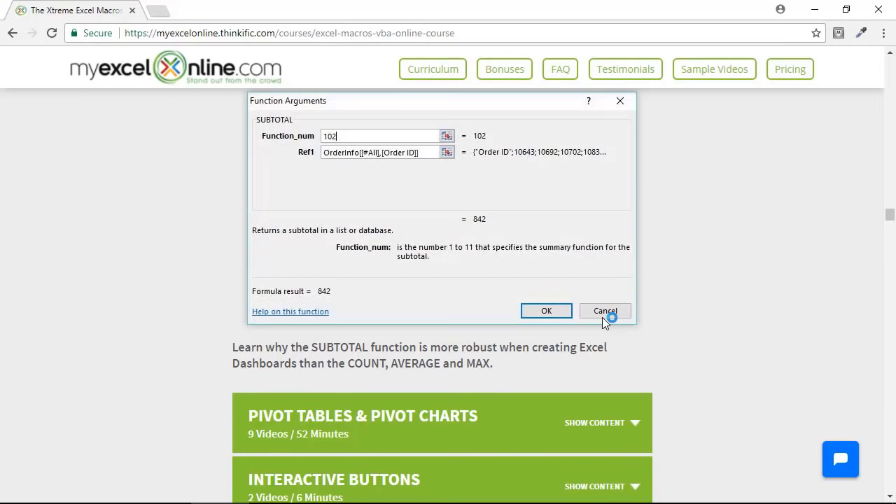
{"action": "scroll", "coordinate": [605, 322], "scroll_direction": "down", "scroll_amount": 3}
{"action": "left_click", "coordinate": [627, 216]}
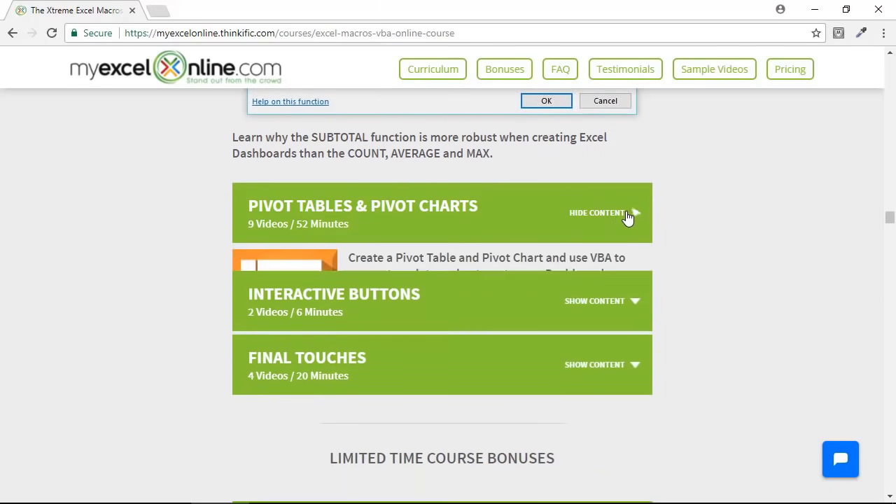
{"action": "scroll", "coordinate": [665, 278], "scroll_direction": "down", "scroll_amount": 1}
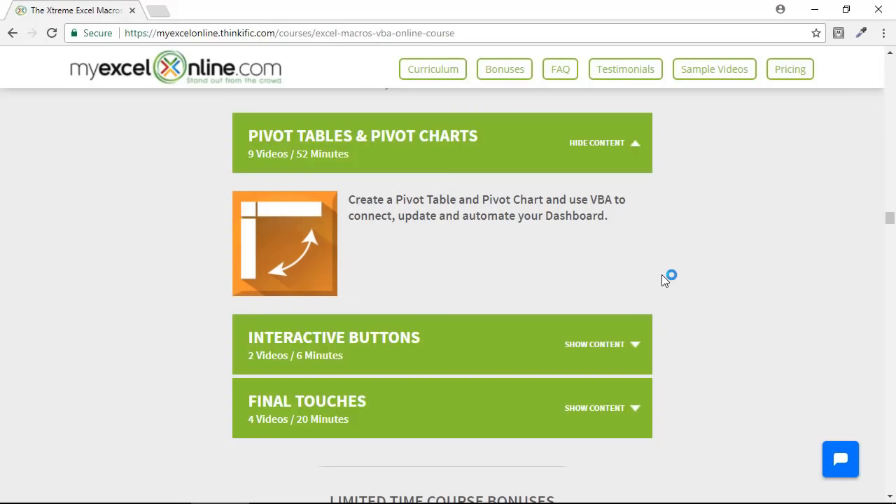
Step: Expand the Interactive Buttons and Final Touches sections of Module 4 to read their contents
{"action": "scroll", "coordinate": [662, 276], "scroll_direction": "down", "scroll_amount": 2}
{"action": "left_click", "coordinate": [633, 210]}
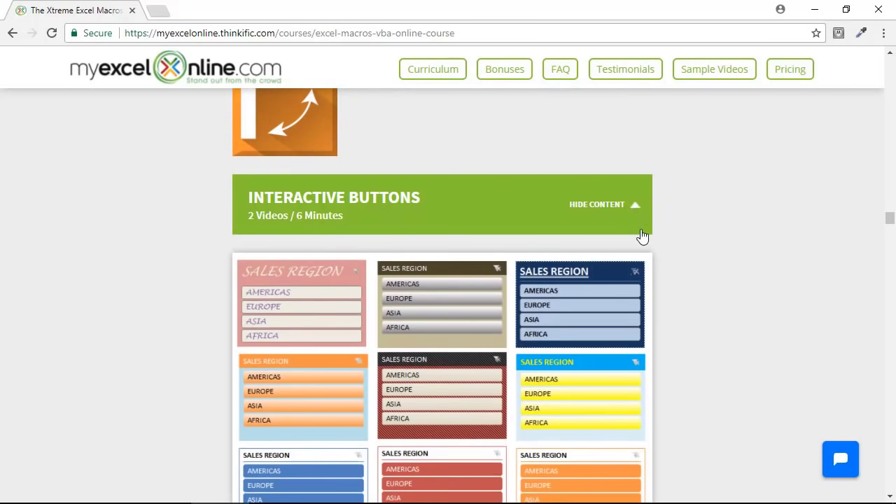
{"action": "scroll", "coordinate": [641, 236], "scroll_direction": "down", "scroll_amount": 1}
{"action": "scroll", "coordinate": [588, 314], "scroll_direction": "down", "scroll_amount": 1}
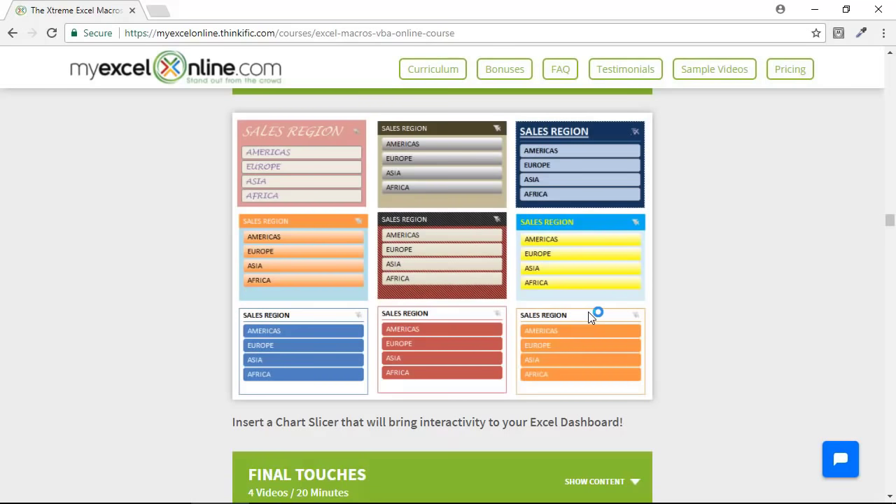
{"action": "scroll", "coordinate": [588, 311], "scroll_direction": "down", "scroll_amount": 4}
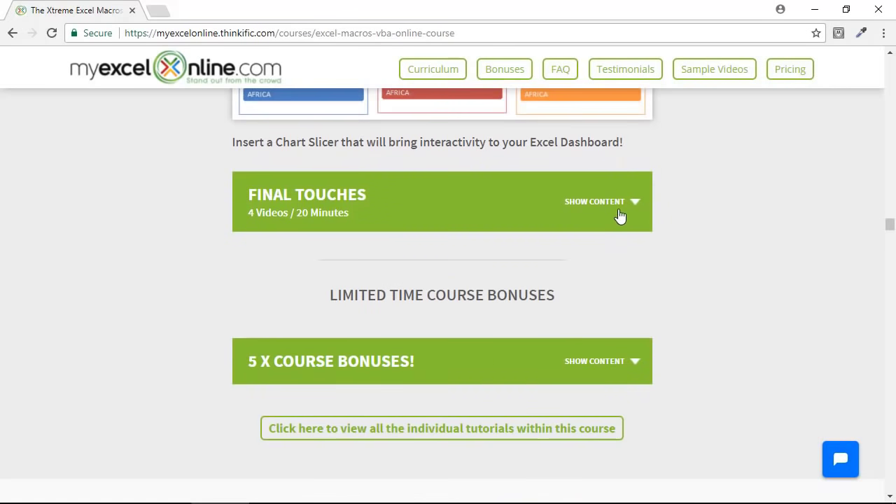
{"action": "left_click", "coordinate": [620, 216]}
{"action": "scroll", "coordinate": [634, 259], "scroll_direction": "down", "scroll_amount": 1}
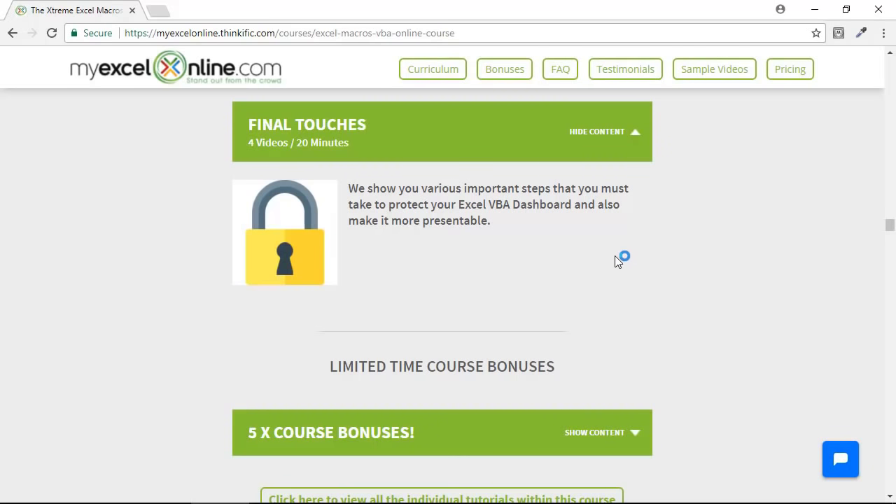
Step: Open the list of all individual tutorials in the course and skim it from Intro to VBA through the VBA Dashboard module
{"action": "scroll", "coordinate": [615, 255], "scroll_direction": "down", "scroll_amount": 3}
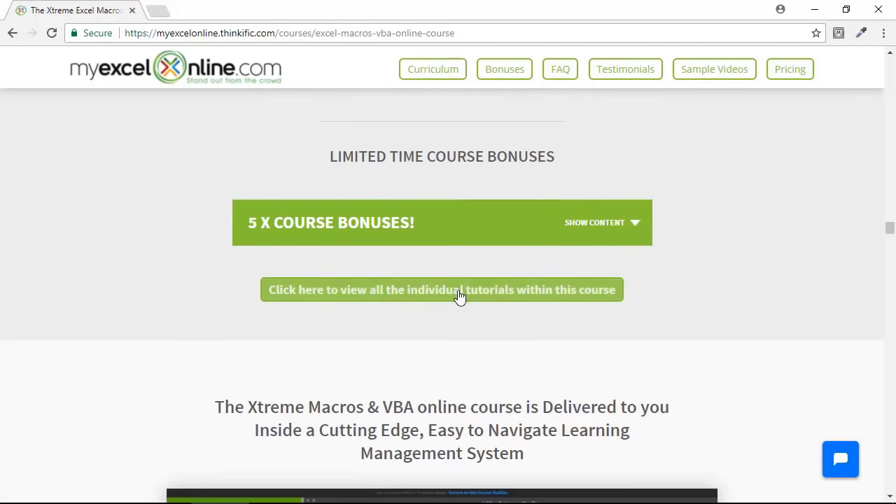
{"action": "left_click", "coordinate": [429, 297]}
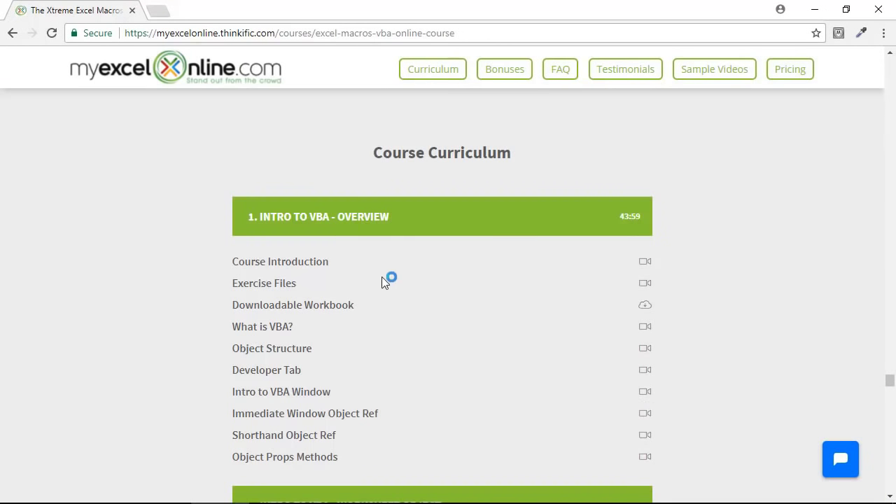
{"action": "scroll", "coordinate": [393, 323], "scroll_direction": "down", "scroll_amount": 2}
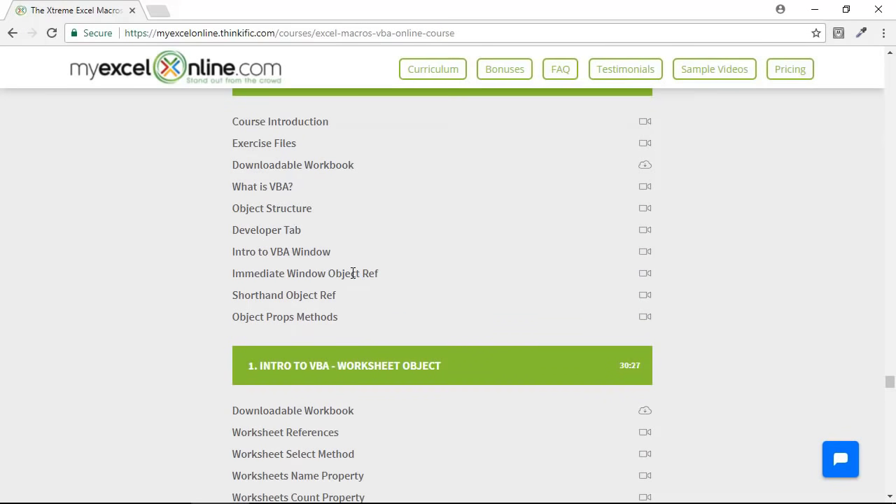
{"action": "scroll", "coordinate": [352, 273], "scroll_direction": "down", "scroll_amount": 8}
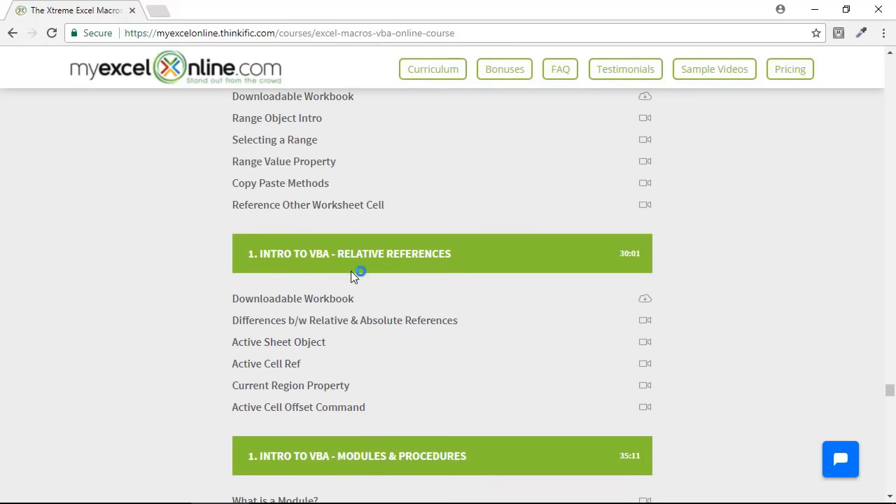
{"action": "scroll", "coordinate": [350, 271], "scroll_direction": "down", "scroll_amount": 11}
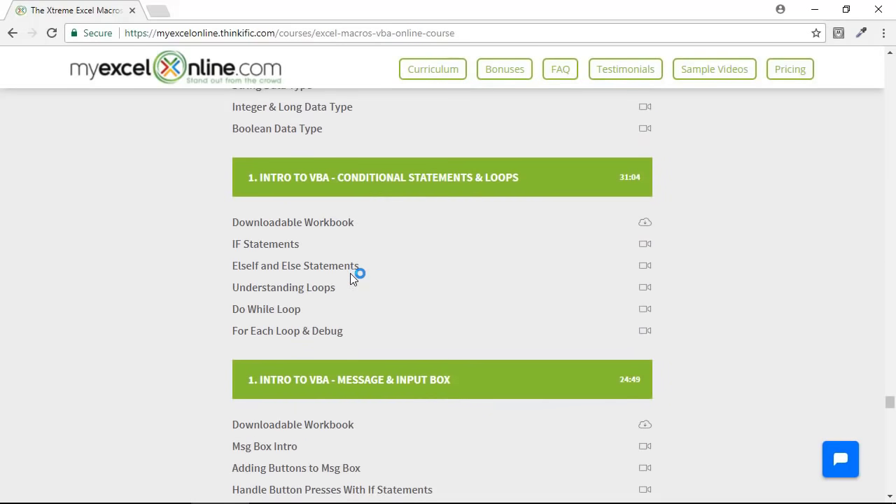
{"action": "scroll", "coordinate": [351, 275], "scroll_direction": "down", "scroll_amount": 12}
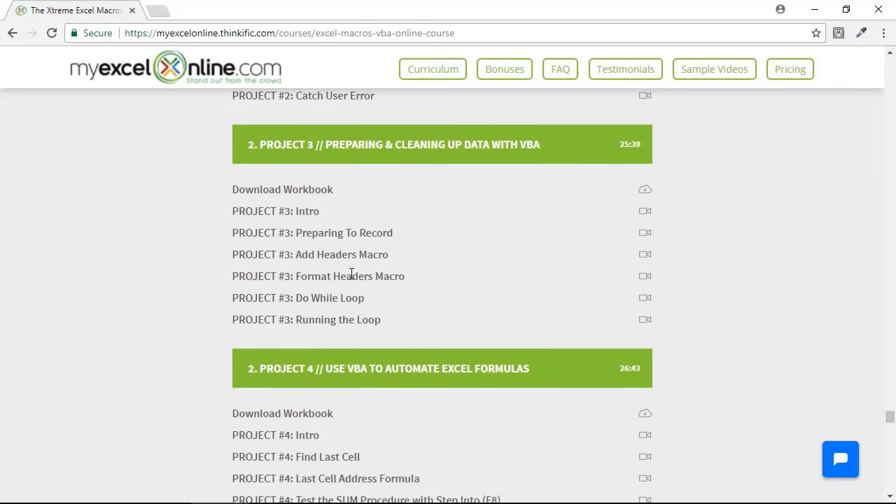
{"action": "scroll", "coordinate": [351, 273], "scroll_direction": "down", "scroll_amount": 20}
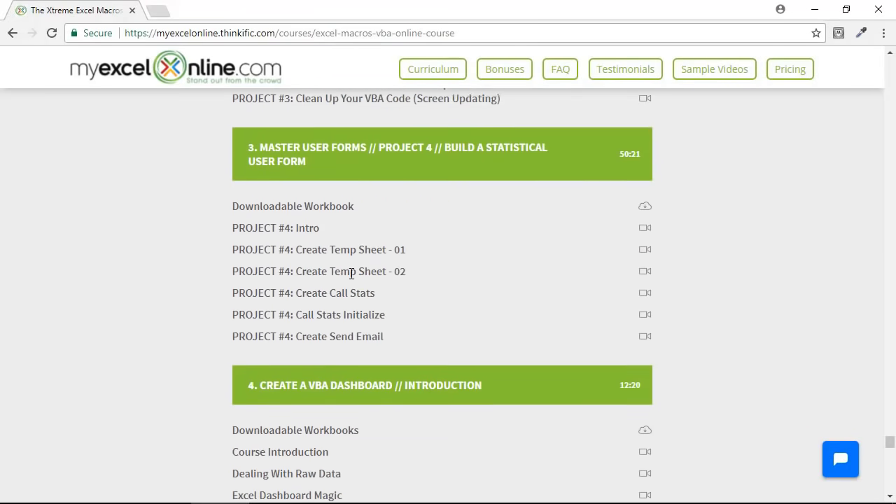
{"action": "scroll", "coordinate": [351, 273], "scroll_direction": "down", "scroll_amount": 20}
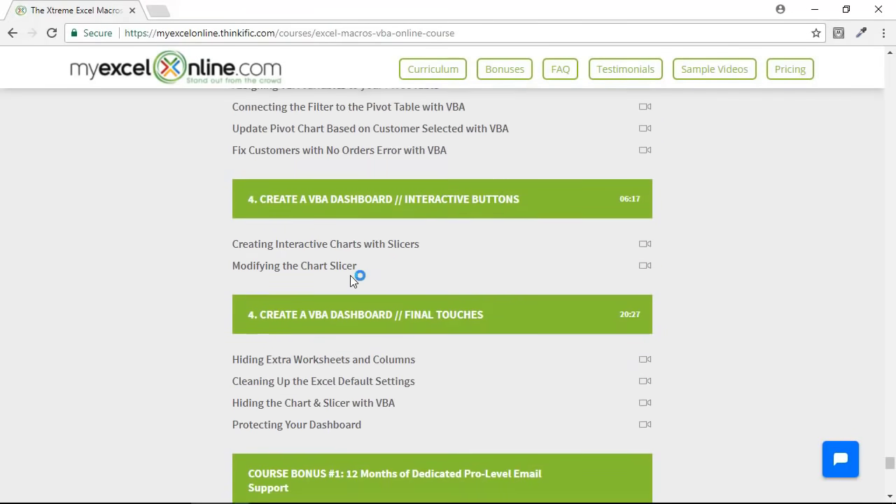
{"action": "scroll", "coordinate": [350, 275], "scroll_direction": "down", "scroll_amount": 5}
{"action": "scroll", "coordinate": [350, 276], "scroll_direction": "up", "scroll_amount": 7}
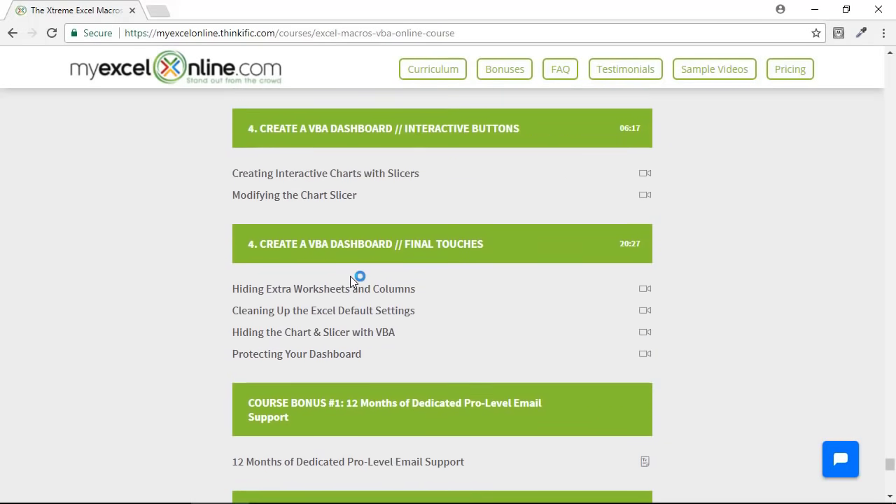
{"action": "scroll", "coordinate": [350, 276], "scroll_direction": "up", "scroll_amount": 15}
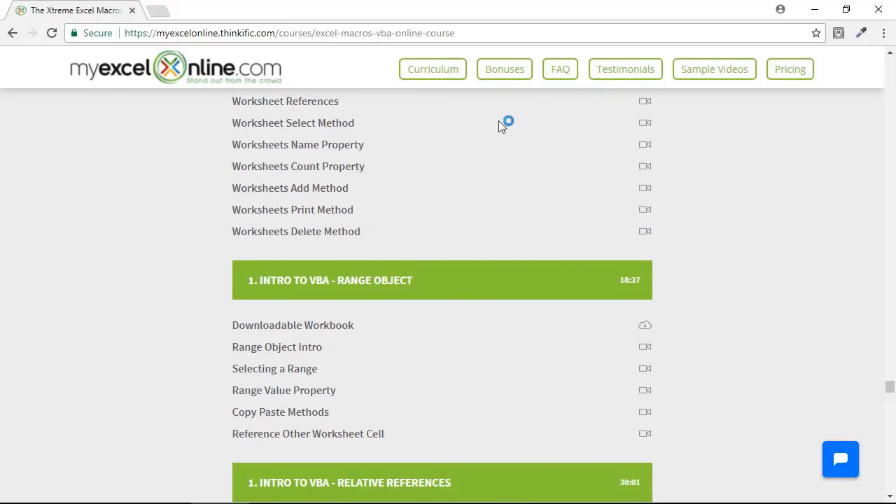
Step: Return to the curriculum part of the page and examine the section on the course's learning management system
{"action": "left_click", "coordinate": [446, 77]}
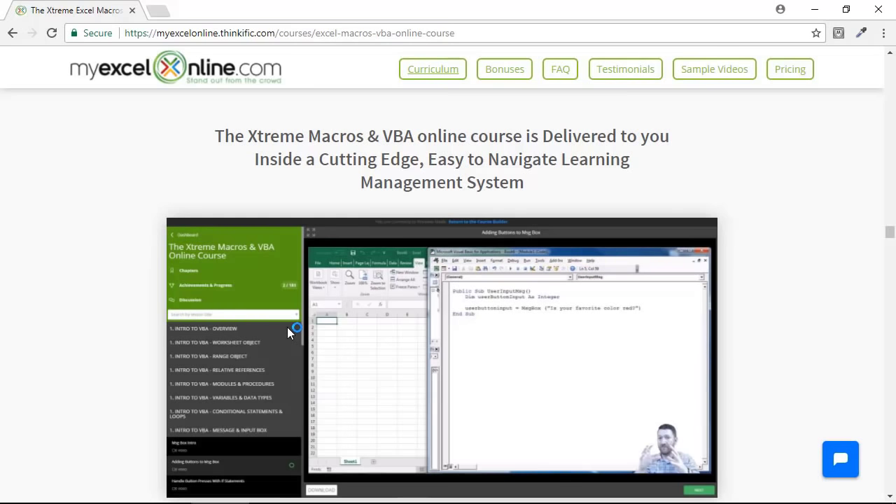
{"action": "scroll", "coordinate": [449, 294], "scroll_direction": "down", "scroll_amount": 2}
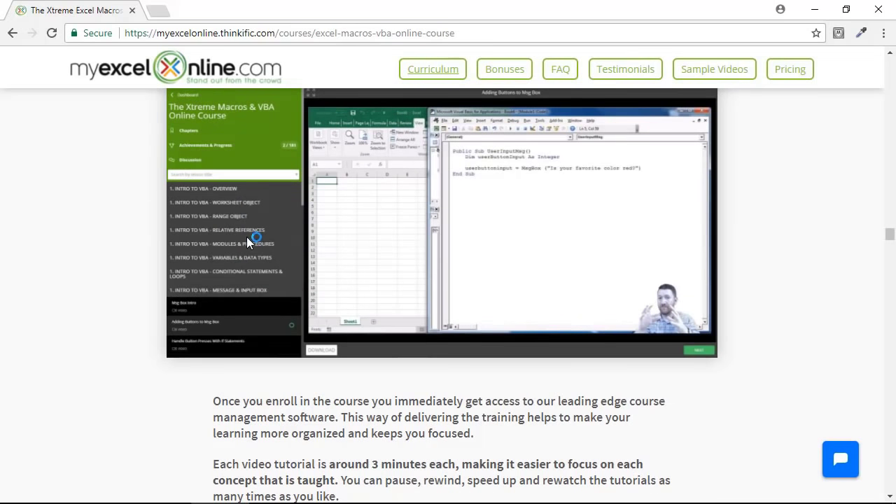
{"action": "scroll", "coordinate": [250, 236], "scroll_direction": "up", "scroll_amount": 1}
{"action": "scroll", "coordinate": [250, 245], "scroll_direction": "down", "scroll_amount": 1}
Step: Read the sections on the downloadable interactive Excel workbooks and the downloadable videos
{"action": "scroll", "coordinate": [313, 309], "scroll_direction": "down", "scroll_amount": 9}
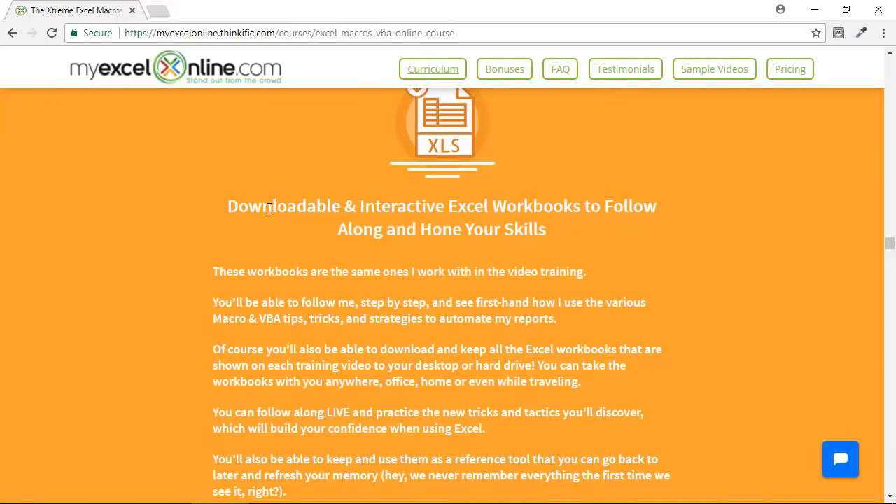
{"action": "scroll", "coordinate": [270, 209], "scroll_direction": "down", "scroll_amount": 1}
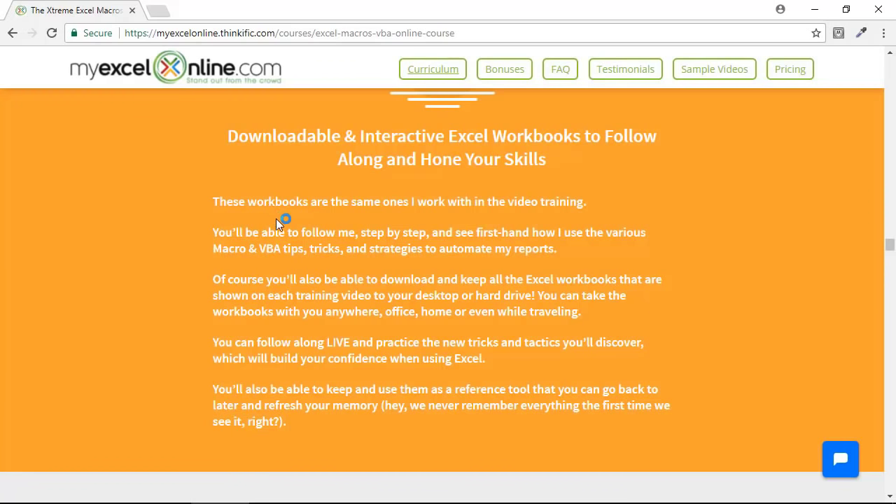
{"action": "scroll", "coordinate": [283, 228], "scroll_direction": "down", "scroll_amount": 6}
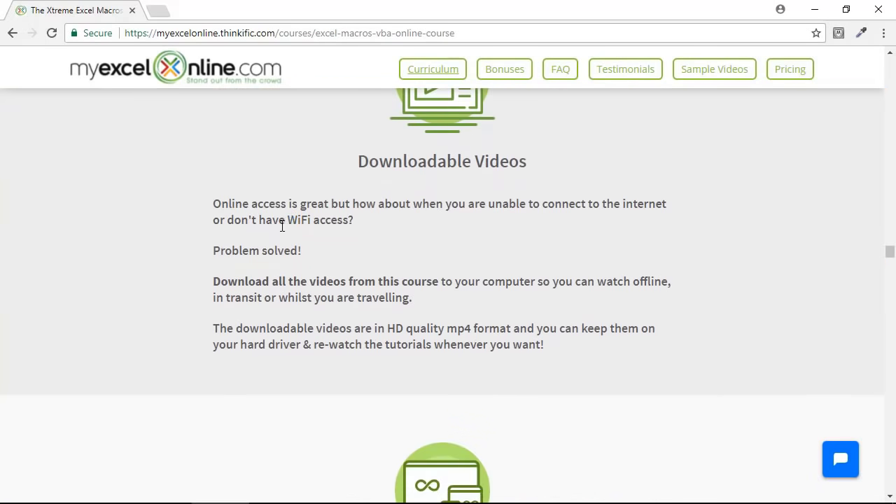
{"action": "scroll", "coordinate": [378, 254], "scroll_direction": "up", "scroll_amount": 1}
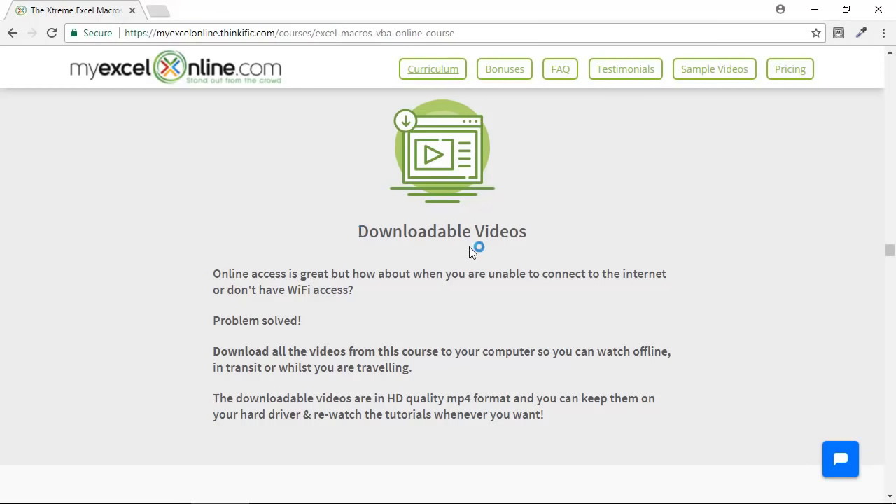
{"action": "scroll", "coordinate": [350, 262], "scroll_direction": "down", "scroll_amount": 2}
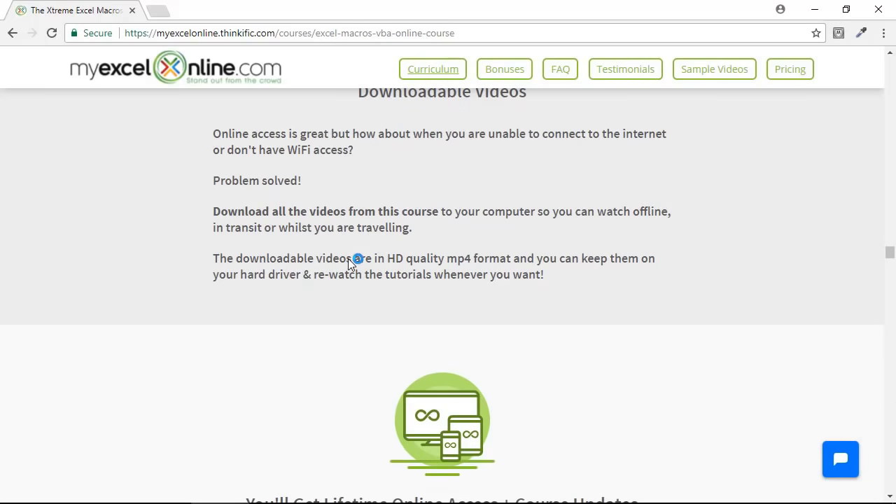
Step: Read the sections on lifetime online access, the certificate of course completion and the 30-day money-back guarantee
{"action": "scroll", "coordinate": [348, 259], "scroll_direction": "down", "scroll_amount": 4}
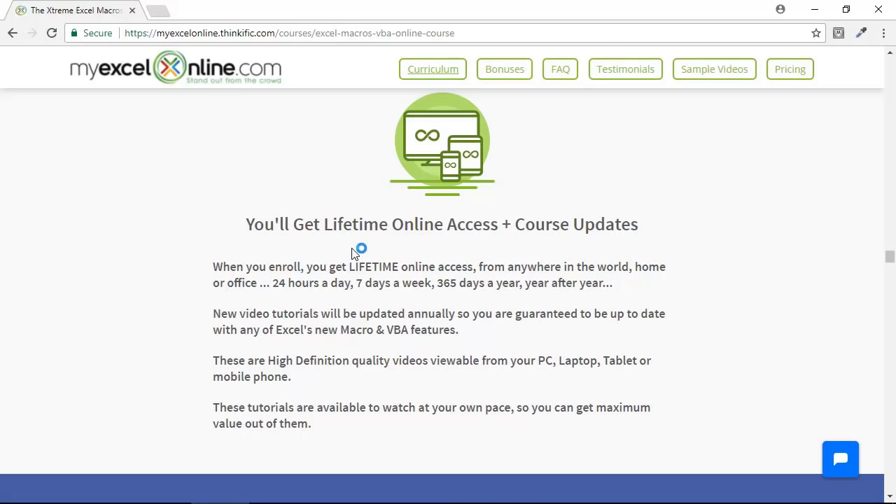
{"action": "scroll", "coordinate": [353, 259], "scroll_direction": "down", "scroll_amount": 6}
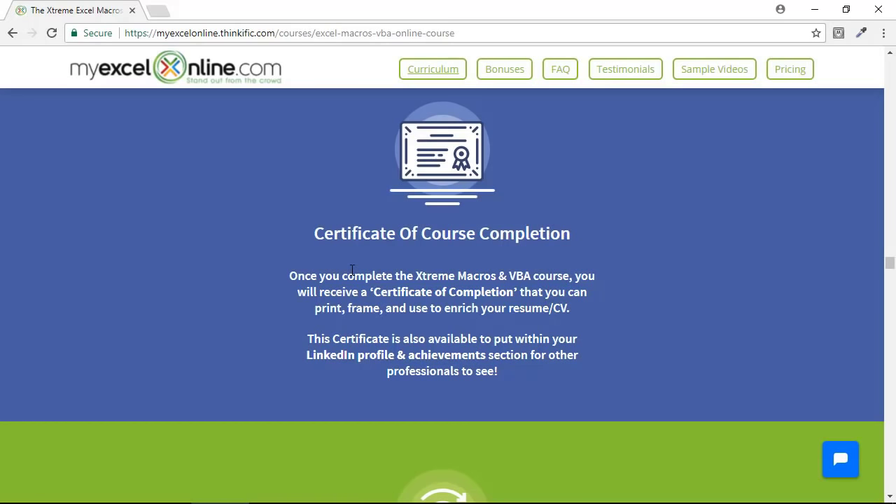
{"action": "scroll", "coordinate": [352, 270], "scroll_direction": "down", "scroll_amount": 6}
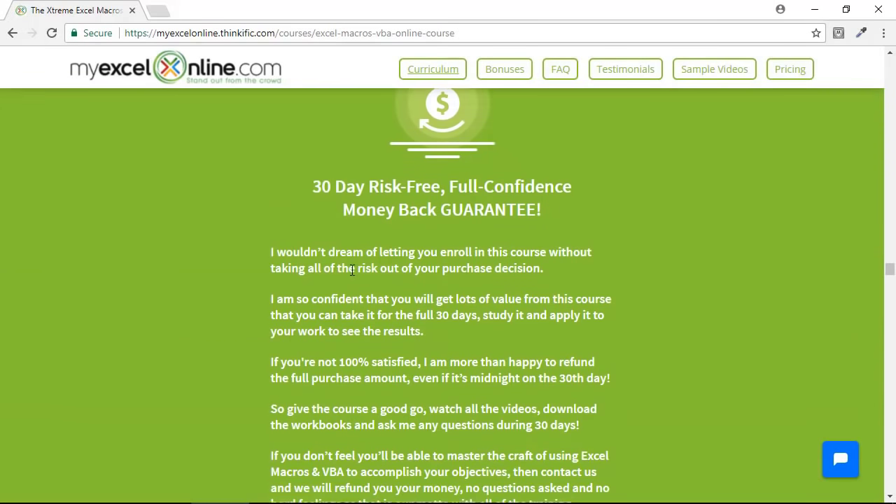
{"action": "scroll", "coordinate": [352, 269], "scroll_direction": "down", "scroll_amount": 2}
{"action": "scroll", "coordinate": [352, 269], "scroll_direction": "up", "scroll_amount": 2}
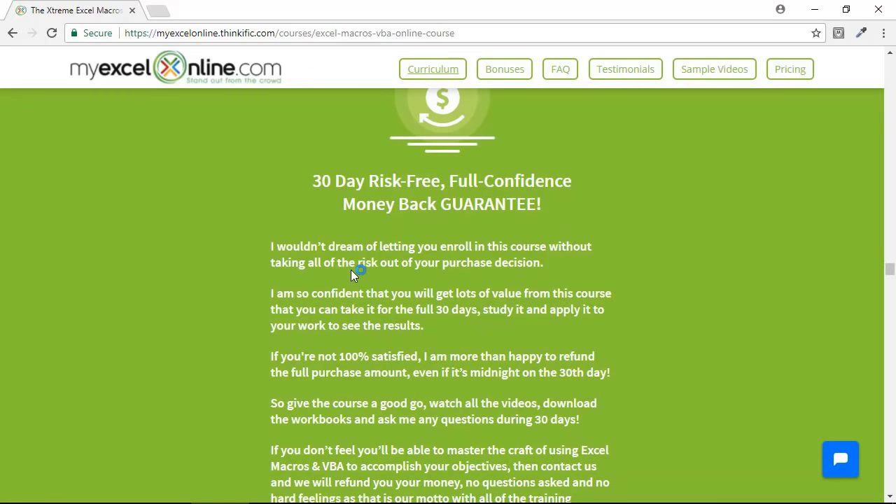
{"action": "scroll", "coordinate": [354, 271], "scroll_direction": "down", "scroll_amount": 1}
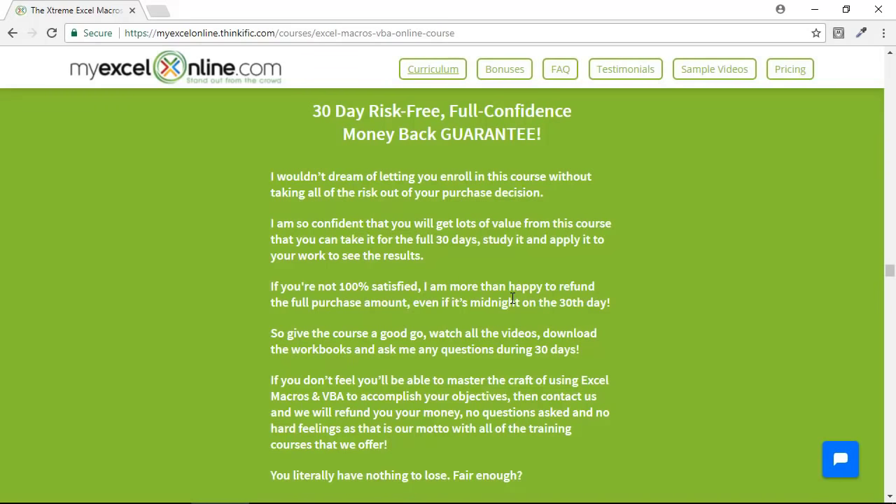
Step: Read the descriptions of Course Bonuses #1, #2 and #3 under Limited Time Free Bonuses
{"action": "scroll", "coordinate": [512, 298], "scroll_direction": "down", "scroll_amount": 3}
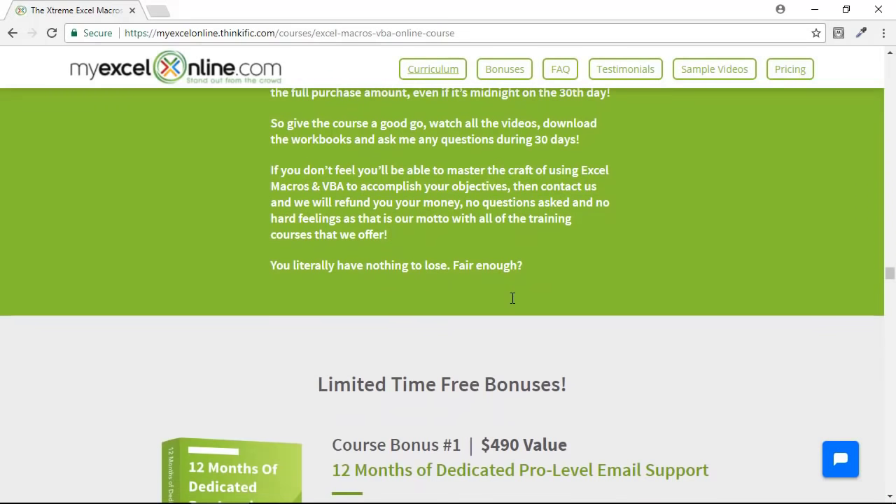
{"action": "scroll", "coordinate": [512, 299], "scroll_direction": "down", "scroll_amount": 3}
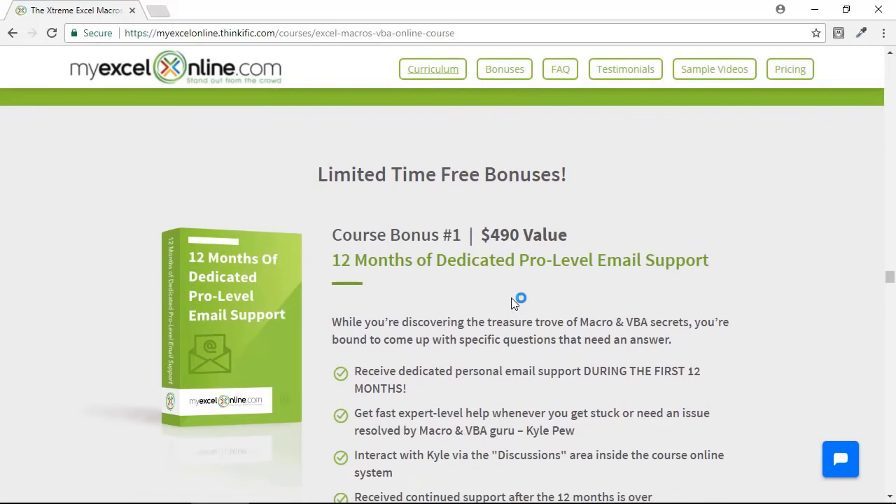
{"action": "scroll", "coordinate": [511, 298], "scroll_direction": "down", "scroll_amount": 1}
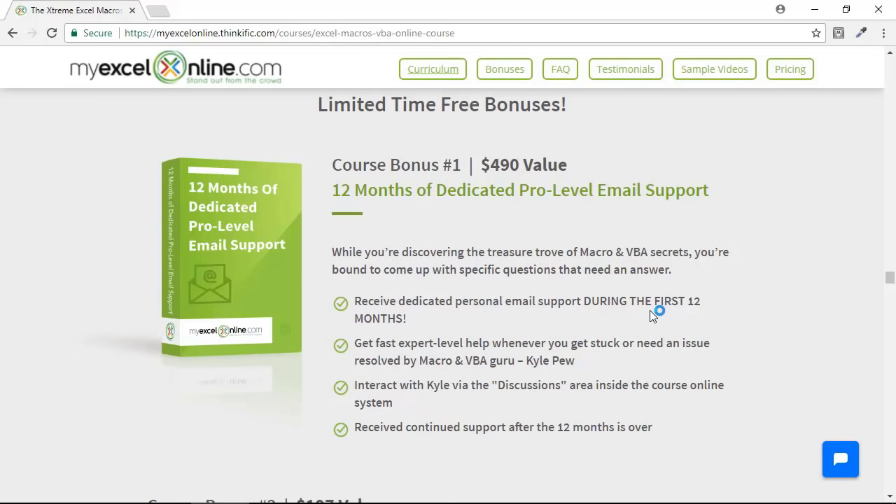
{"action": "scroll", "coordinate": [650, 310], "scroll_direction": "down", "scroll_amount": 5}
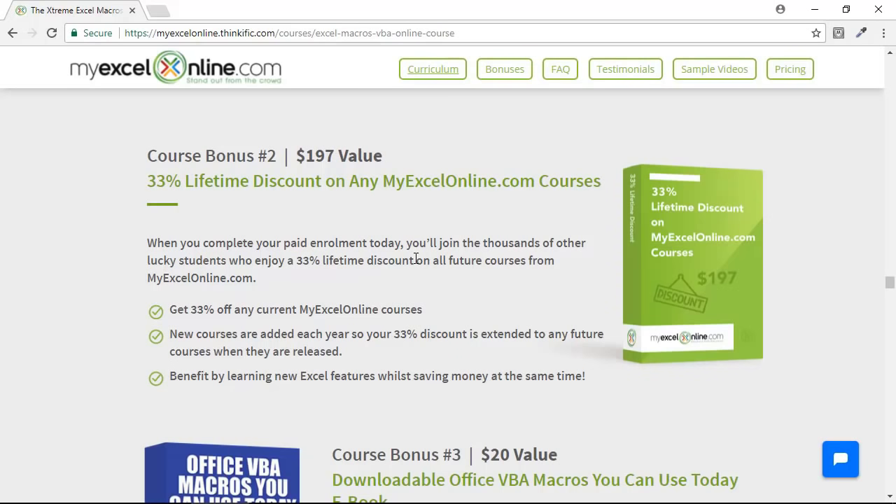
{"action": "scroll", "coordinate": [416, 259], "scroll_direction": "down", "scroll_amount": 4}
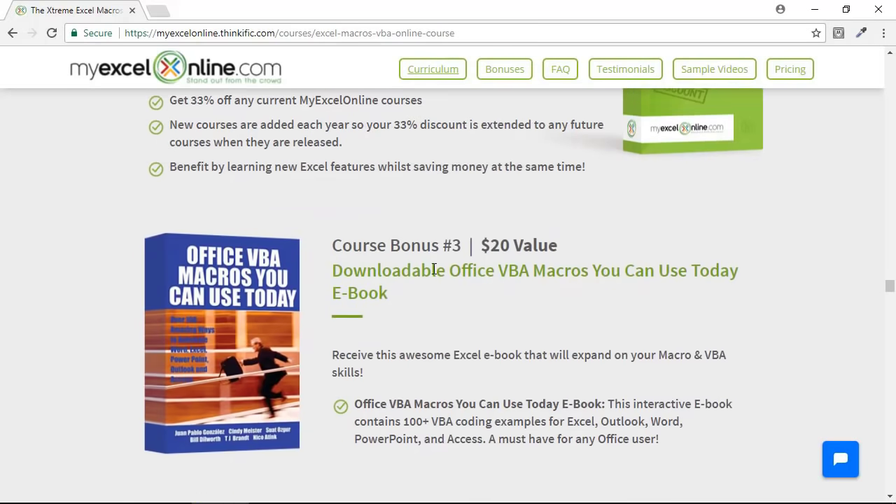
Step: Read the descriptions of Course Bonus #4, the two VBA add-ins, and Course Bonus #5, the Macros & VBA Webinar Replay
{"action": "scroll", "coordinate": [433, 273], "scroll_direction": "down", "scroll_amount": 1}
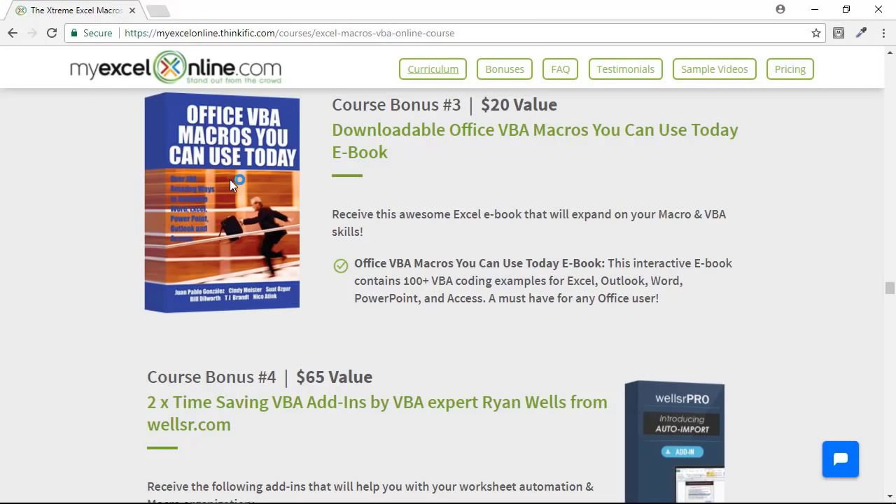
{"action": "scroll", "coordinate": [215, 210], "scroll_direction": "down", "scroll_amount": 3}
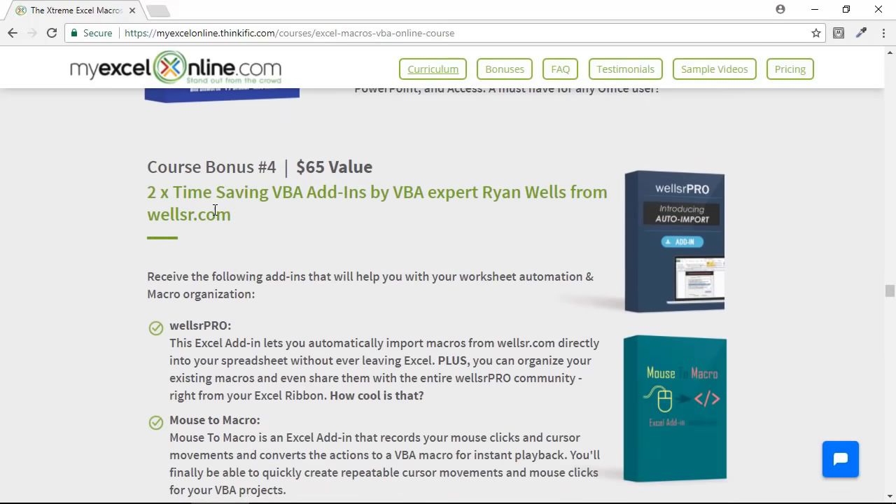
{"action": "scroll", "coordinate": [215, 209], "scroll_direction": "down", "scroll_amount": 1}
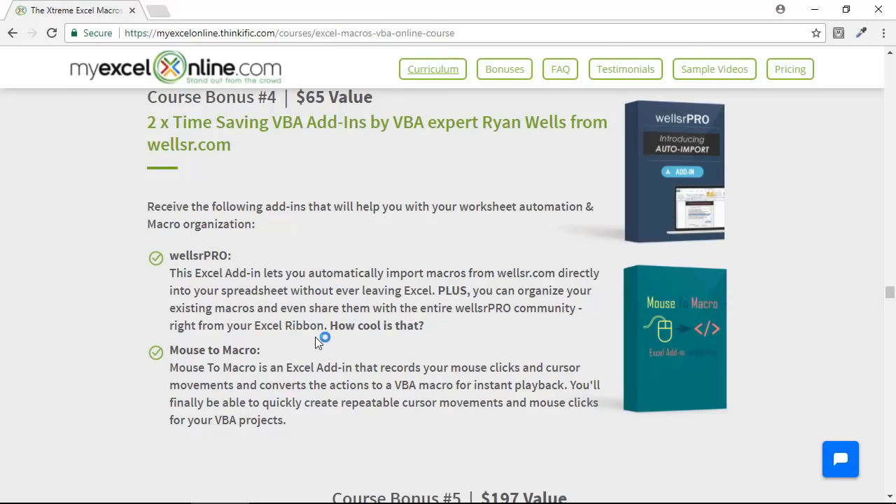
{"action": "scroll", "coordinate": [323, 311], "scroll_direction": "down", "scroll_amount": 1}
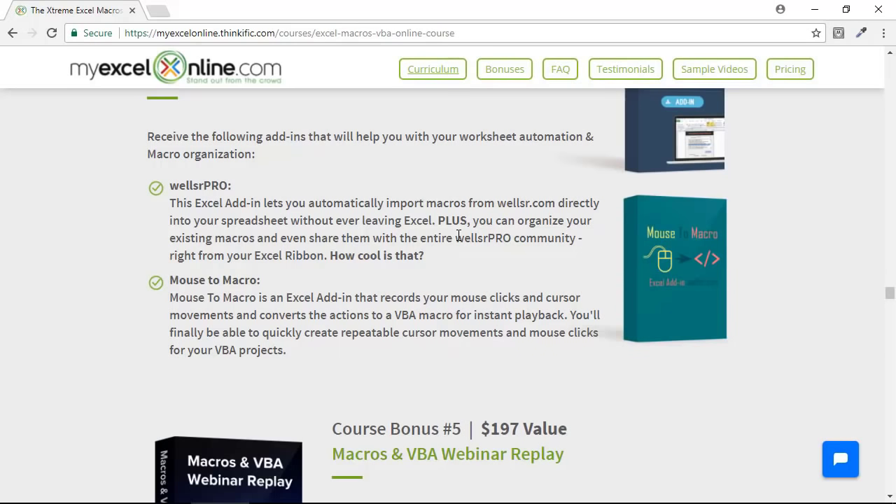
{"action": "scroll", "coordinate": [459, 235], "scroll_direction": "up", "scroll_amount": 1}
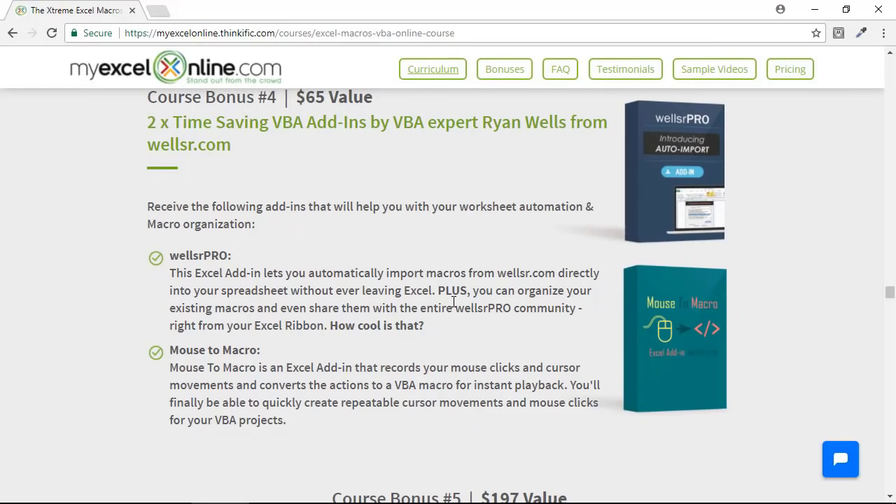
{"action": "scroll", "coordinate": [454, 301], "scroll_direction": "down", "scroll_amount": 5}
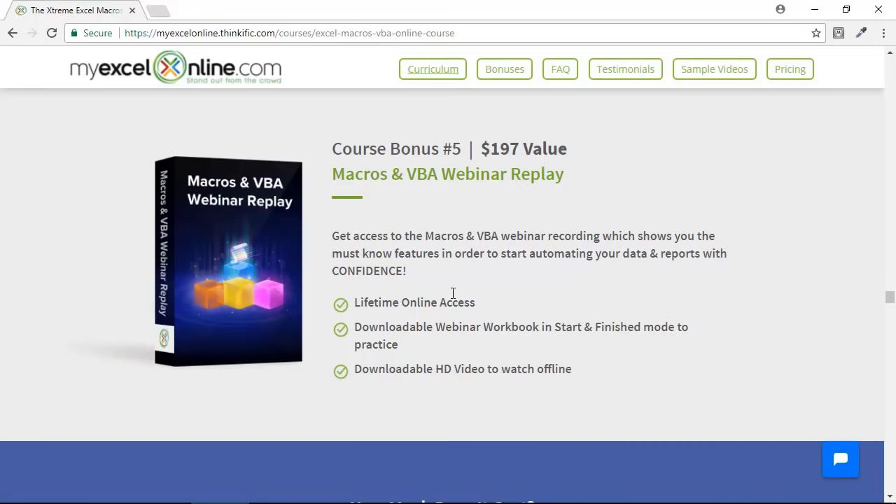
Step: Read the How Much Does It Cost? section, highlighting the discount and coupon code, through to the comparison with live training seminars
{"action": "scroll", "coordinate": [451, 302], "scroll_direction": "down", "scroll_amount": 5}
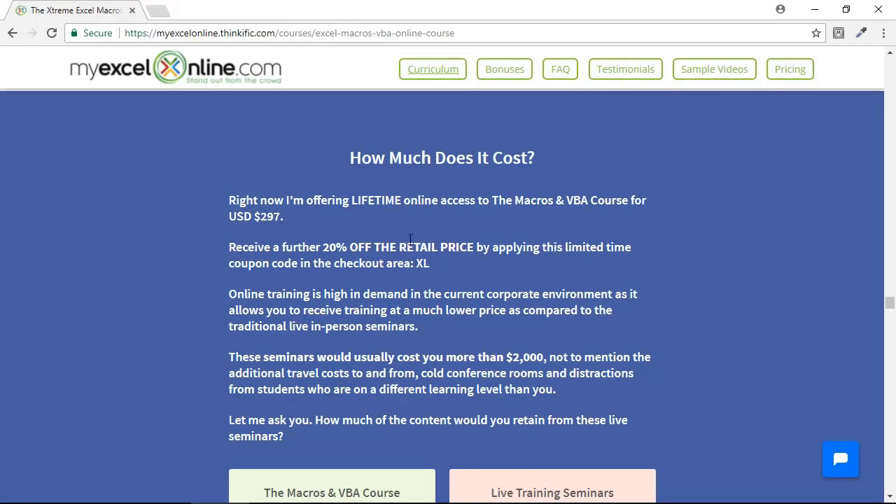
{"action": "left_click_drag", "start_coordinate": [367, 247], "coordinate": [323, 247]}
{"action": "left_click_drag", "start_coordinate": [387, 255], "coordinate": [469, 255]}
{"action": "scroll", "coordinate": [459, 268], "scroll_direction": "down", "scroll_amount": 1}
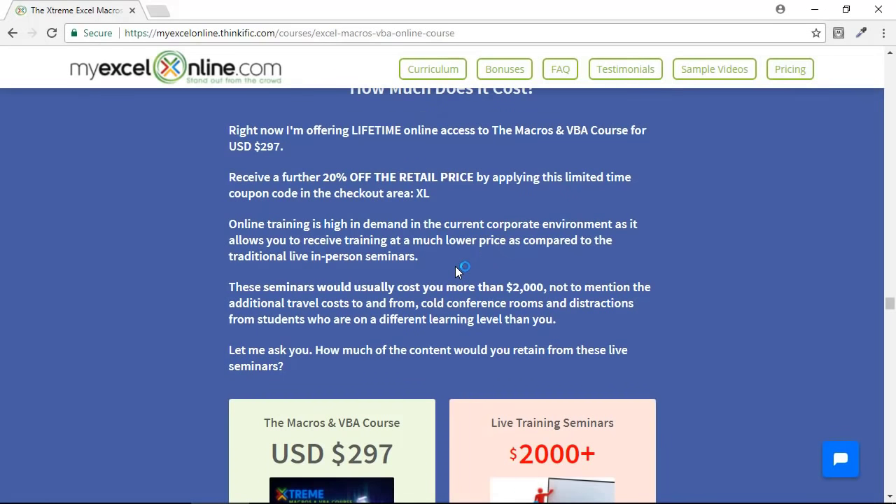
{"action": "double_click", "coordinate": [422, 193]}
{"action": "scroll", "coordinate": [454, 209], "scroll_direction": "down", "scroll_amount": 4}
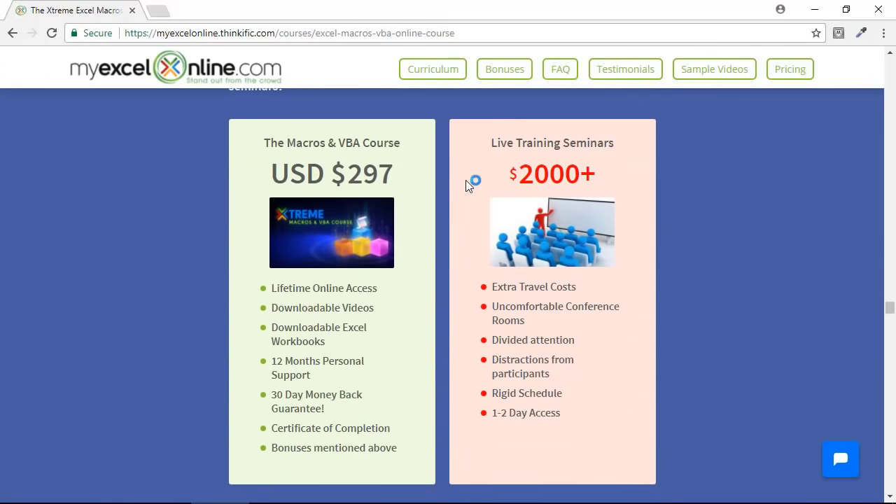